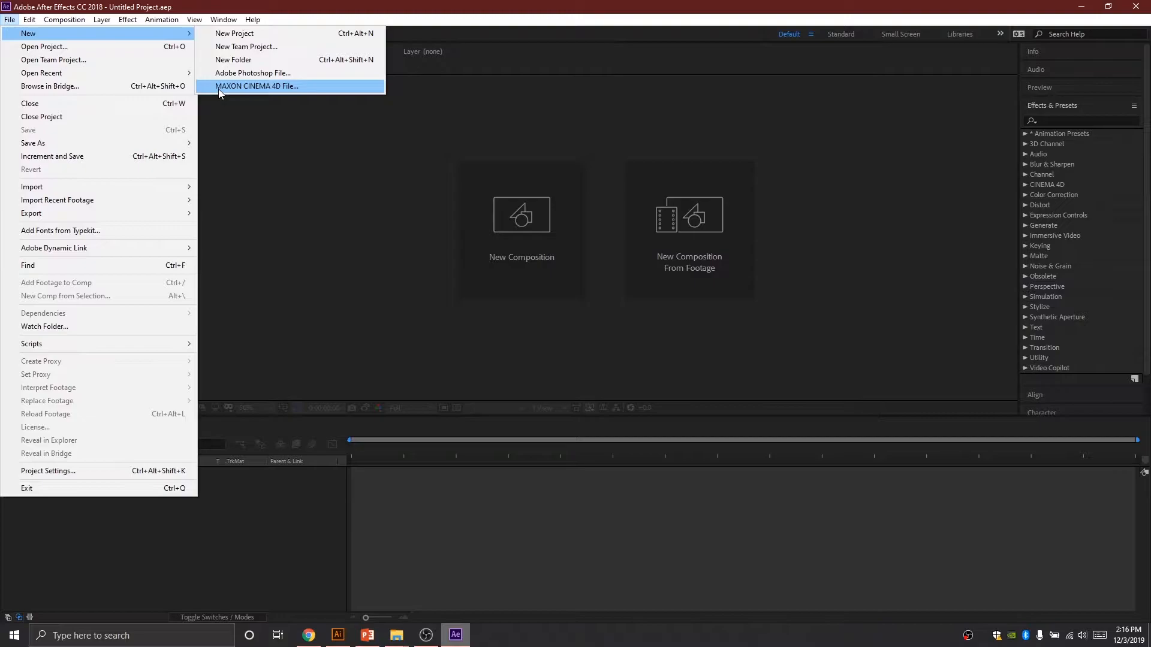
# - Create a new MAXON CINEMA 4D file named Untitled.c4d in the desktop's Logo folder and dismiss the Cinema 4D Lite information window
pyautogui.click(220, 90)
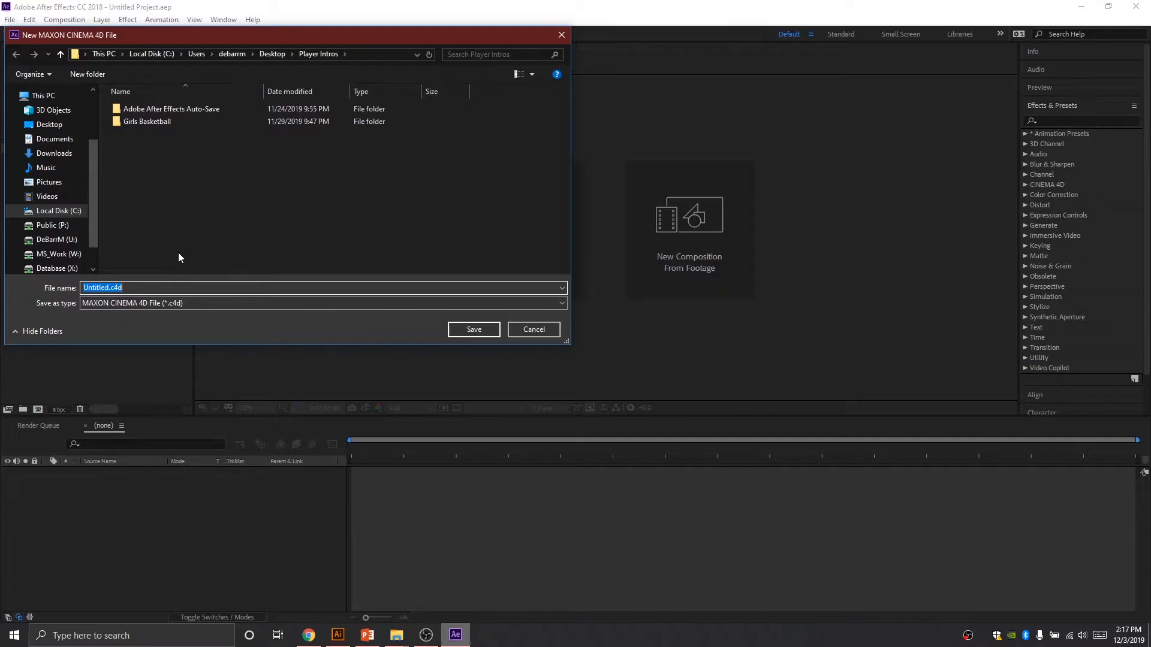
pyautogui.click(48, 126)
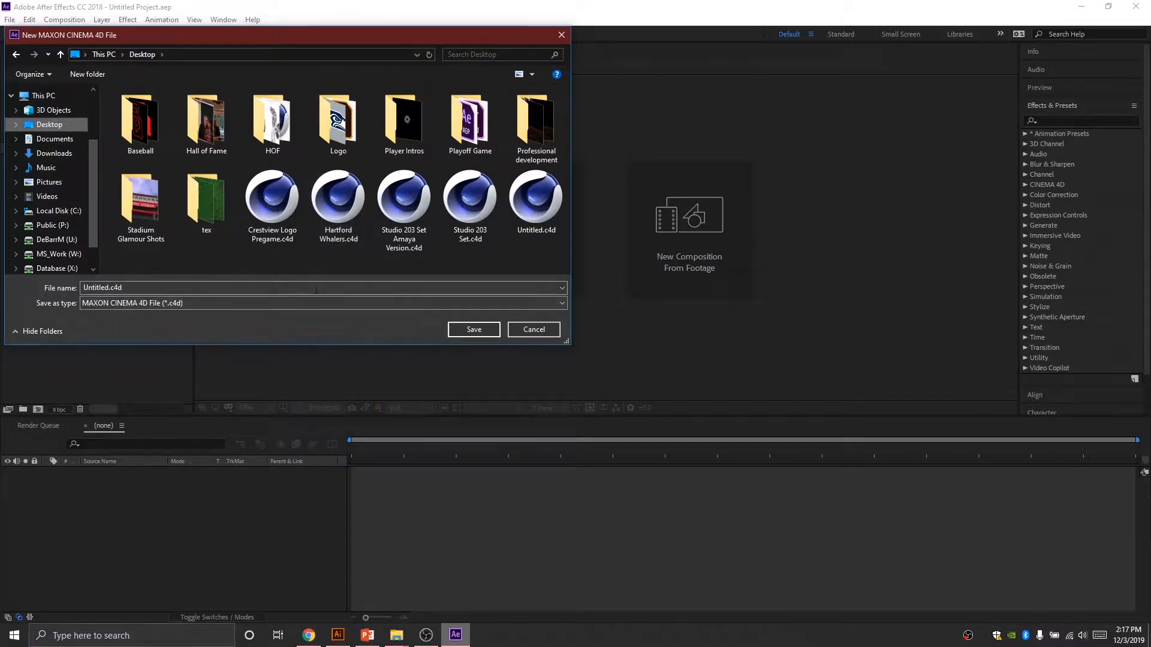
pyautogui.moveTo(269, 46); pyautogui.dragTo(419, 59)
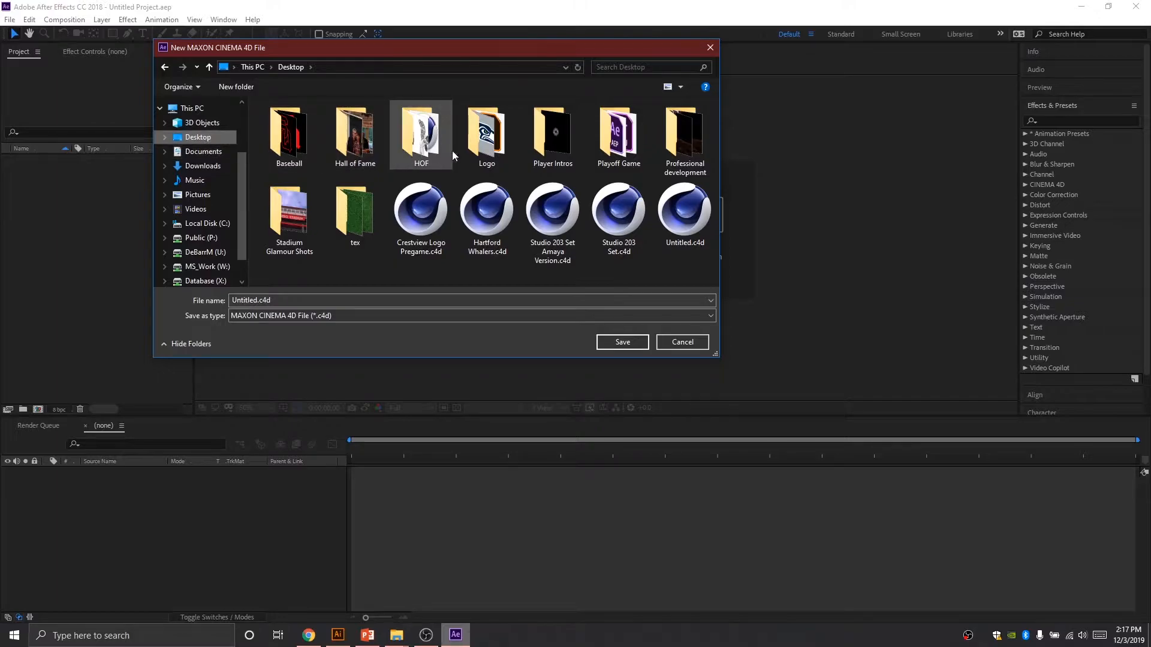
pyautogui.click(470, 146)
pyautogui.doubleClick(470, 144)
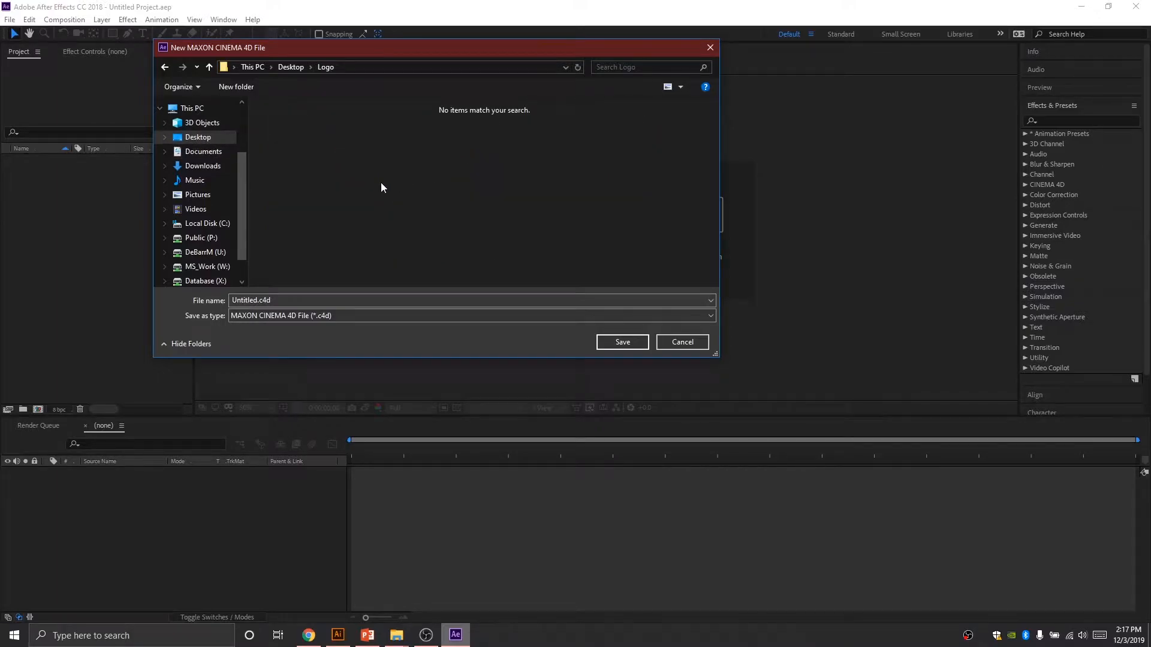
pyautogui.click(617, 344)
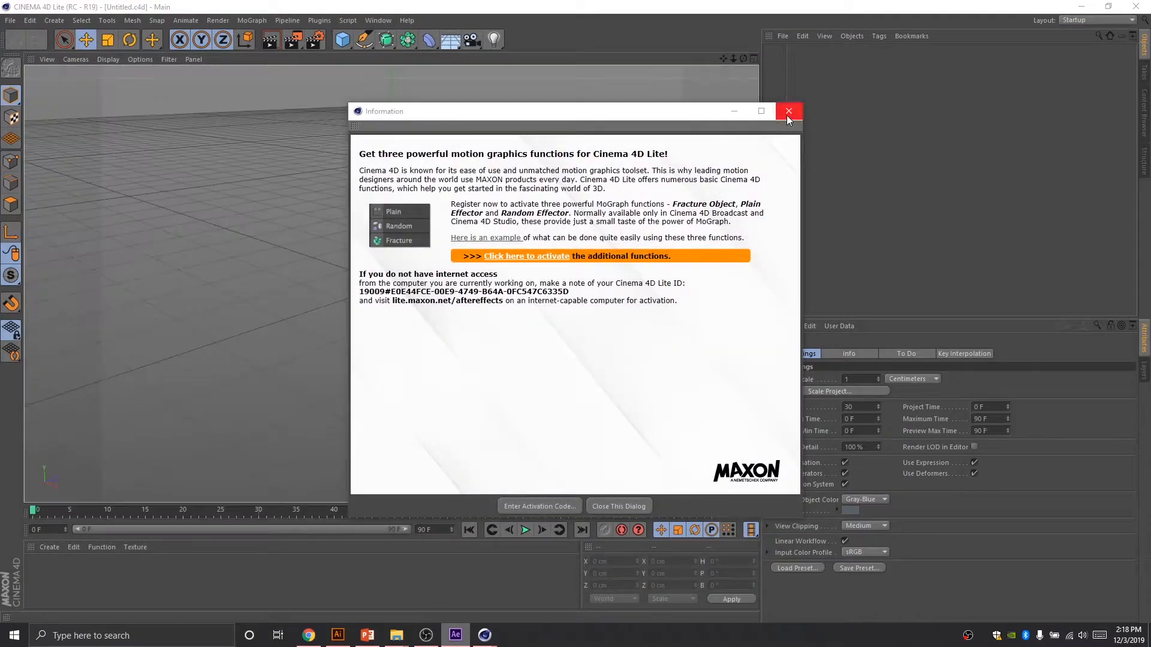
pyautogui.click(788, 112)
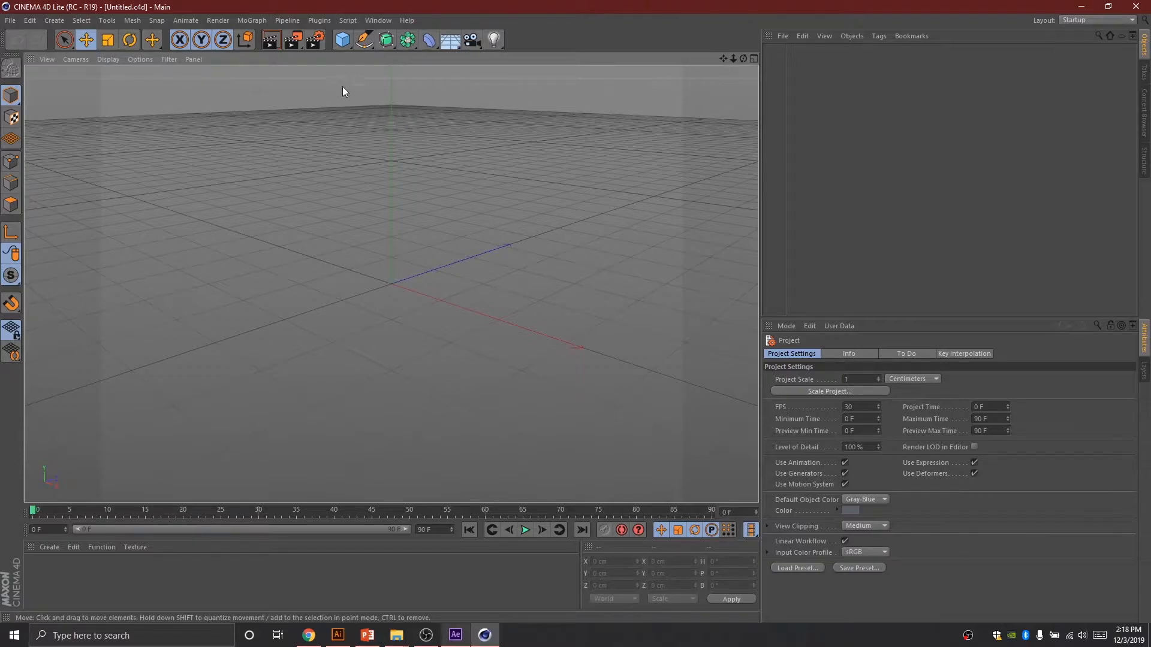
# - Set the render output size to 1920 x 1080 pixels and lock its ratio
pyautogui.click(311, 40)
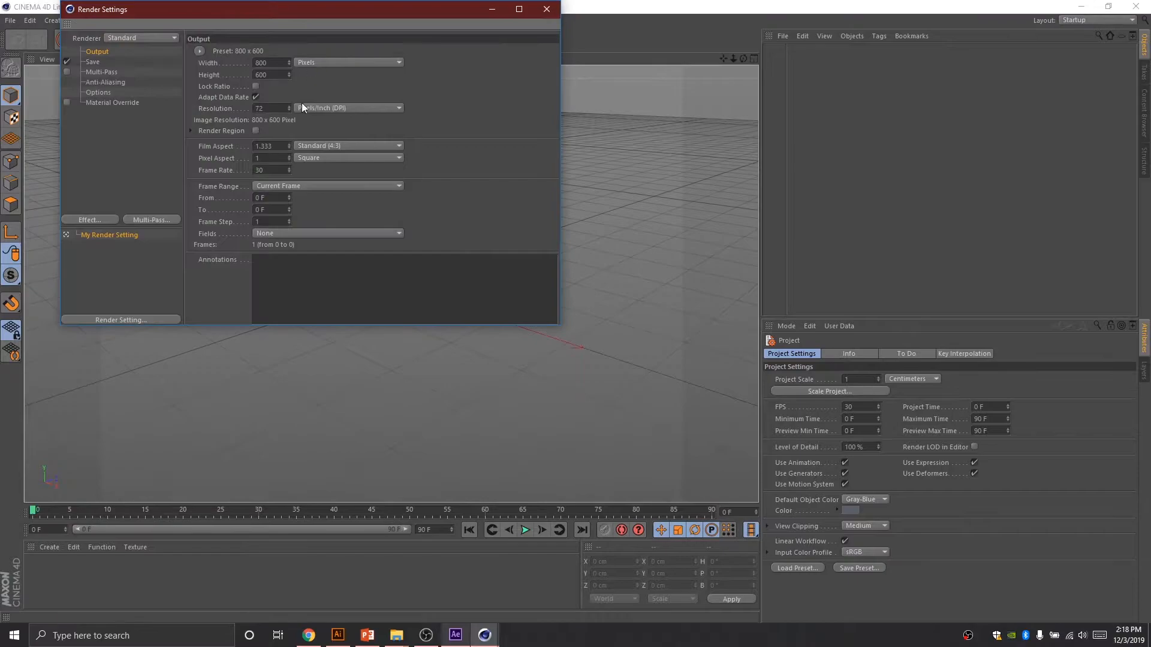
pyautogui.doubleClick(261, 62)
pyautogui.write('1920')
pyautogui.press('Tab')
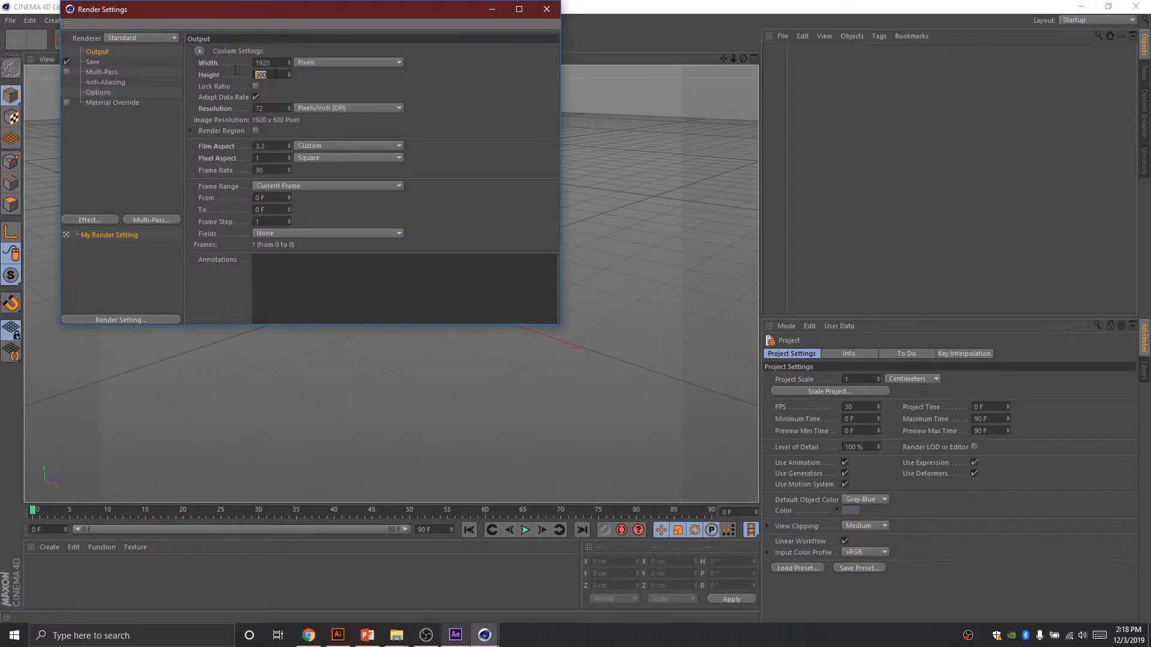
pyautogui.write('1080')
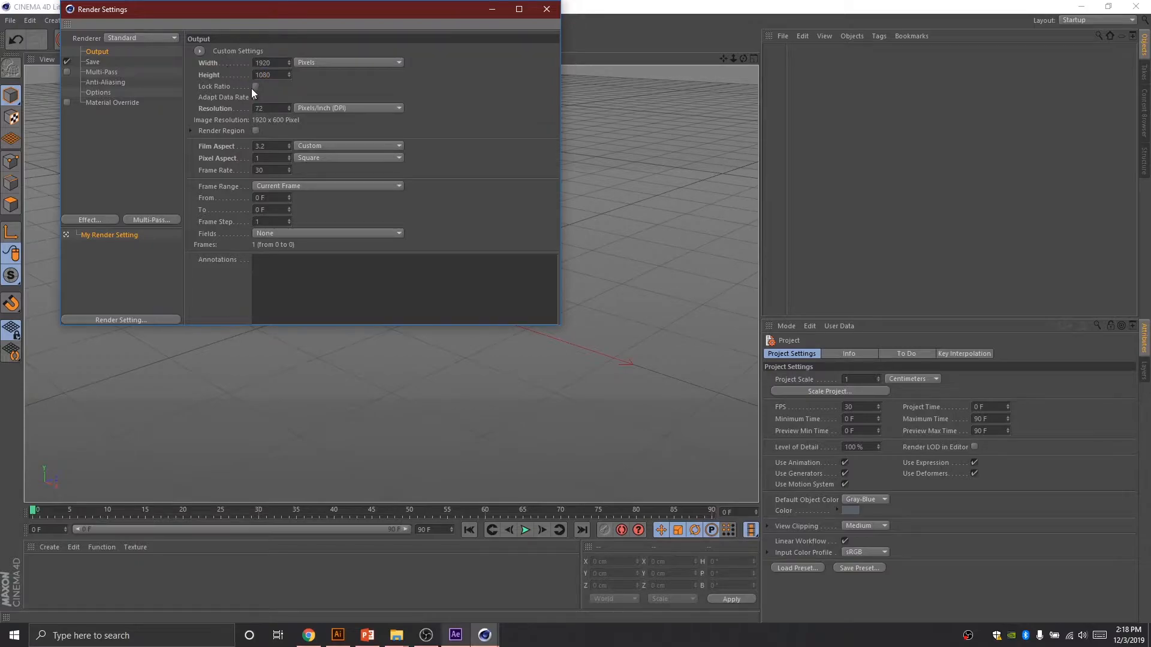
pyautogui.click(256, 87)
# - Add the Ambient Occlusion effect to the render settings and close them
pyautogui.click(94, 221)
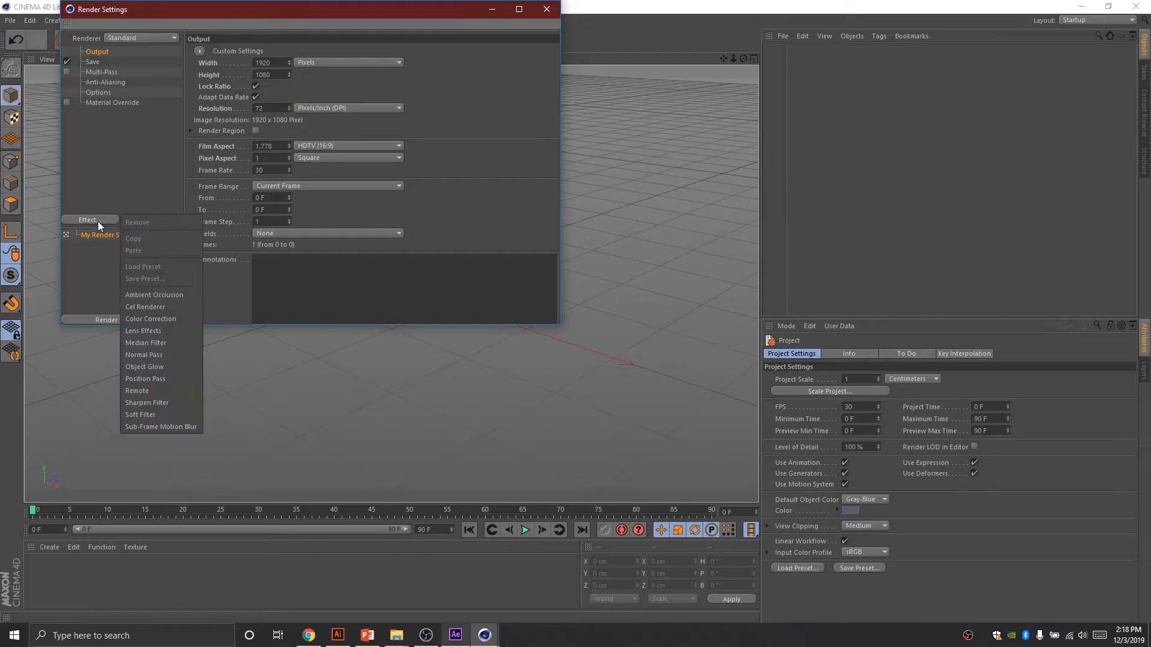
pyautogui.click(130, 296)
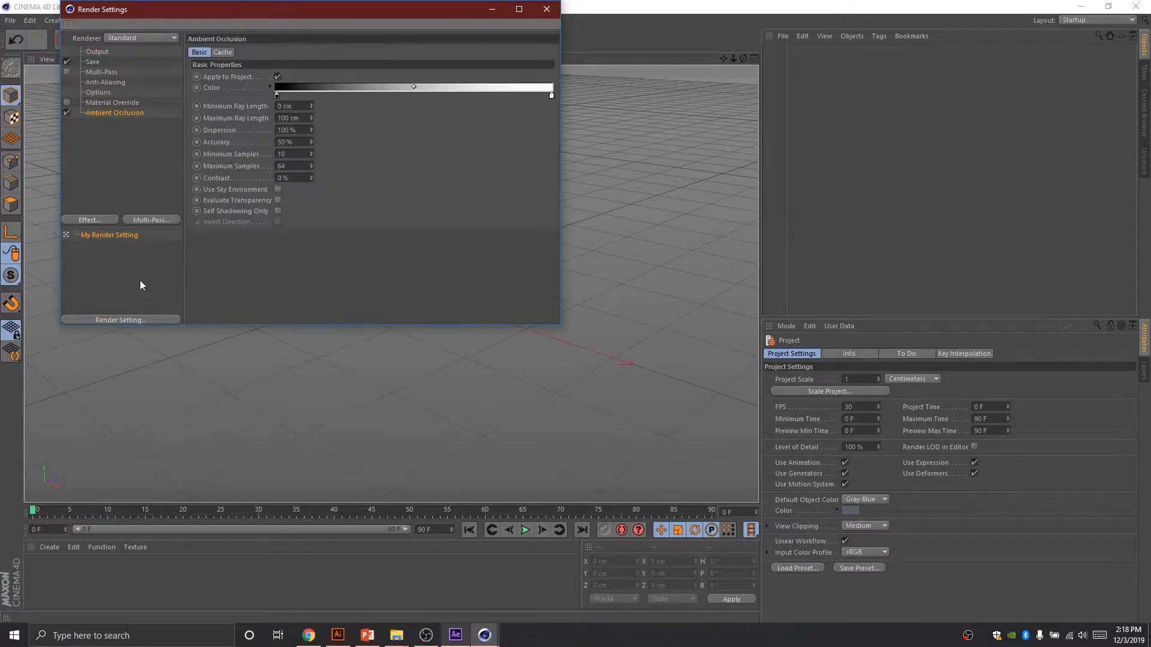
pyautogui.moveTo(285, 9); pyautogui.dragTo(387, 84)
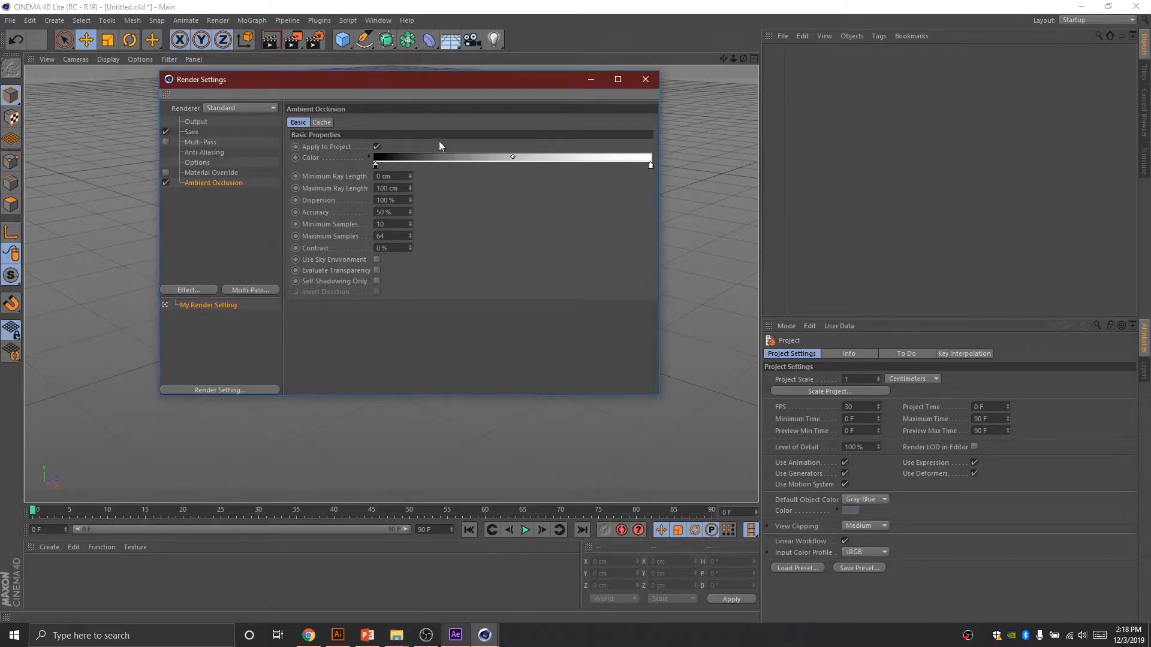
pyautogui.click(645, 80)
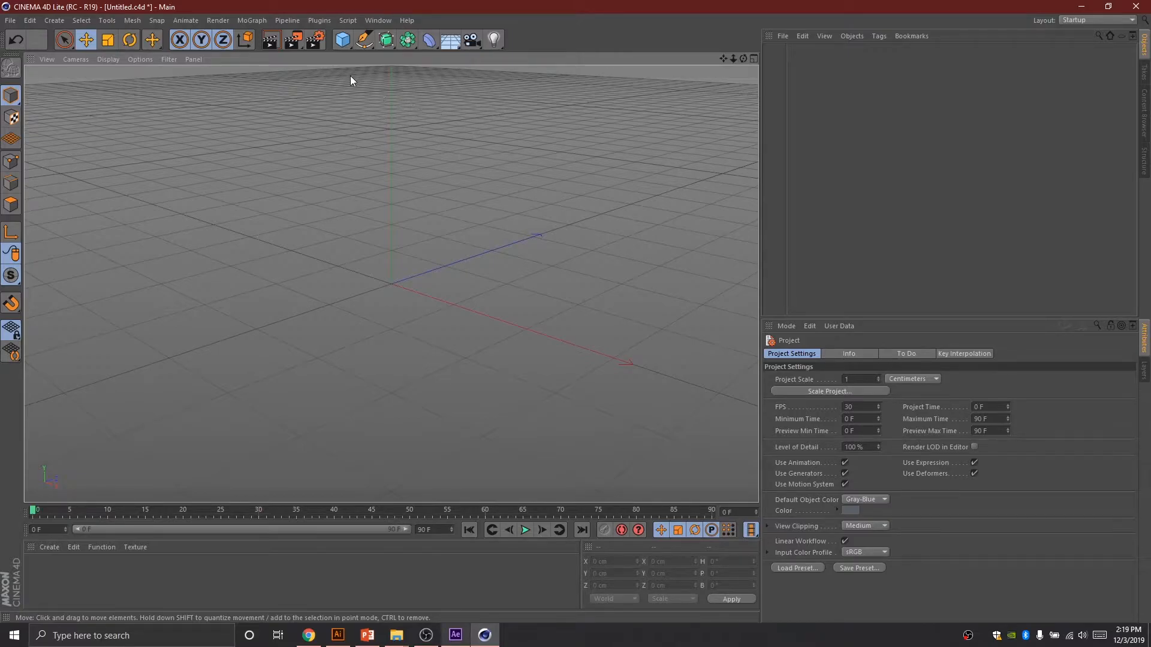
# - Add a cube and stretch it to about 249 cm in X, 274 cm in Y and 293 cm in Z
pyautogui.click(347, 41)
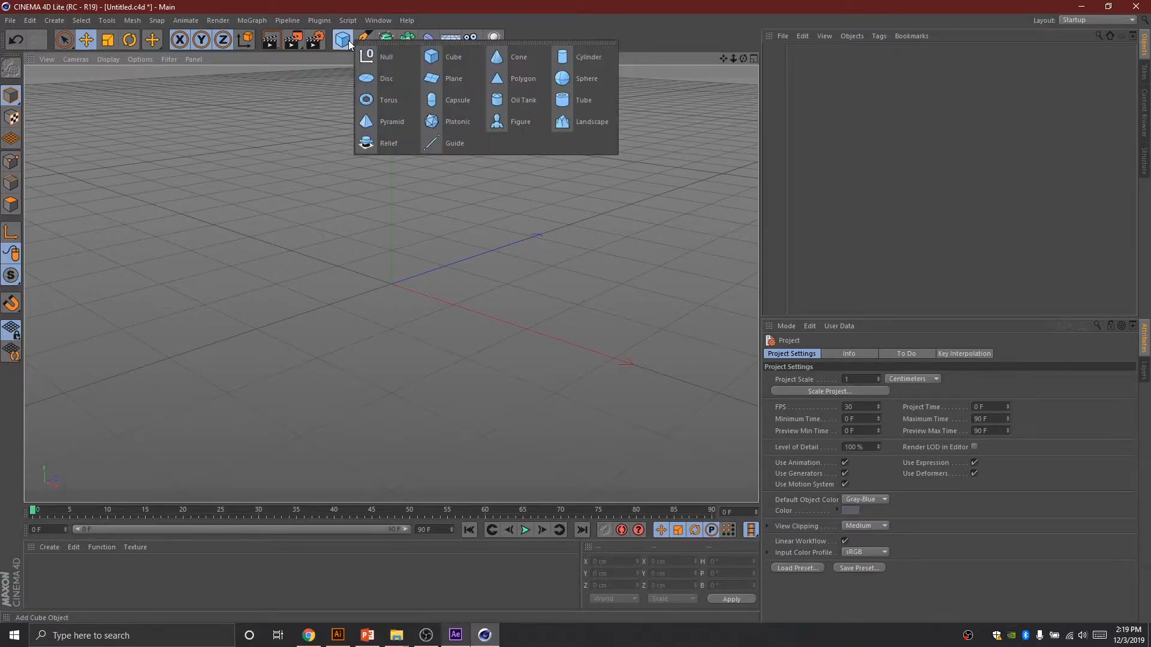
pyautogui.click(462, 62)
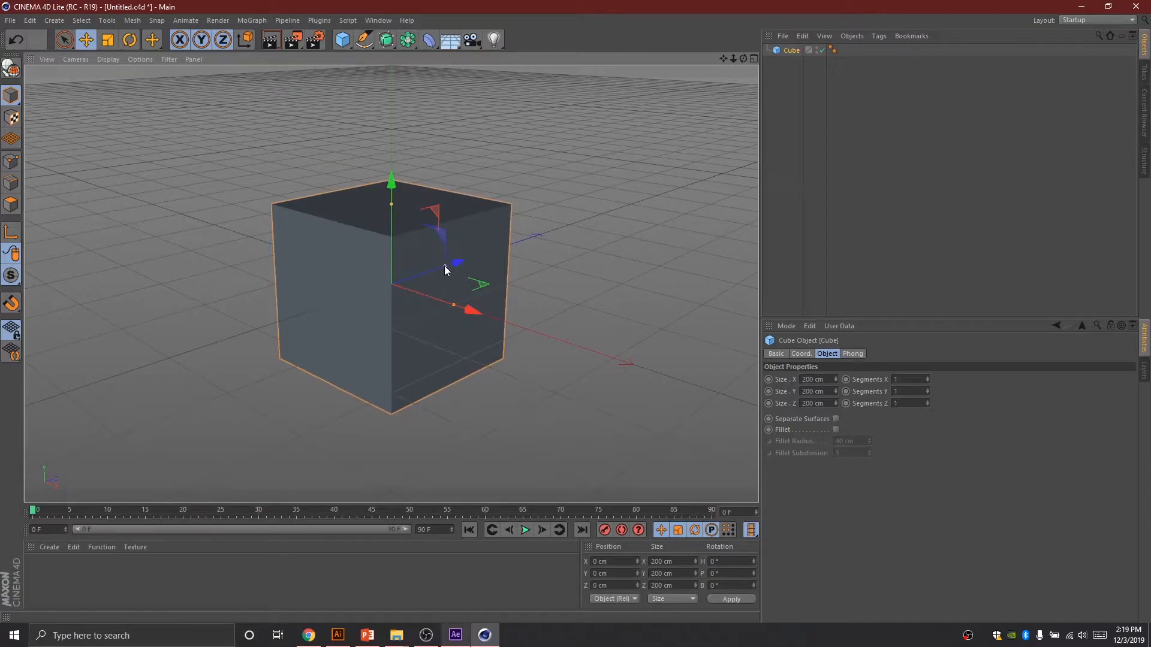
pyautogui.moveTo(393, 204); pyautogui.dragTo(393, 178)
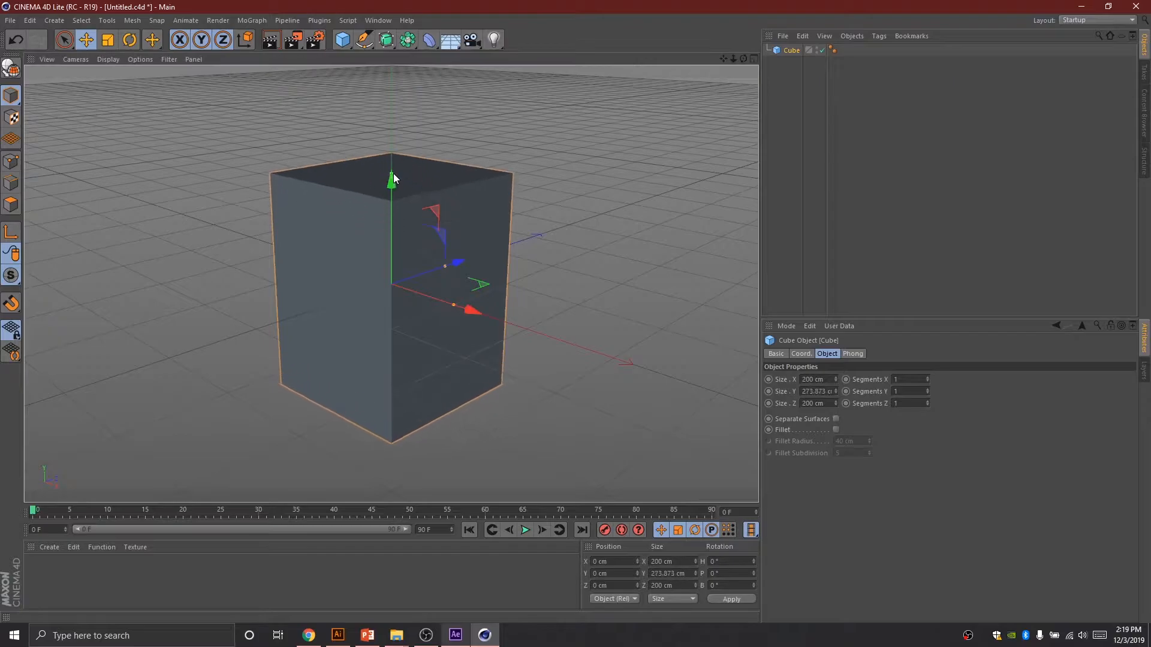
pyautogui.moveTo(445, 265); pyautogui.dragTo(468, 257)
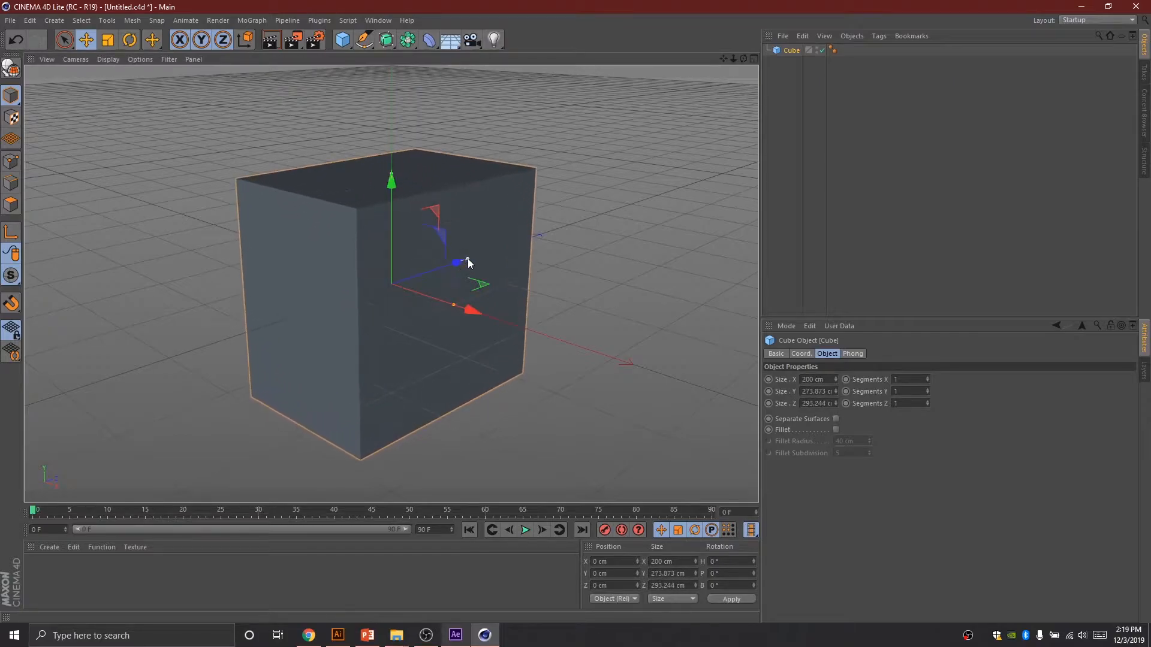
pyautogui.moveTo(453, 304)
pyautogui.mouseDown()
pyautogui.moveTo(480, 315)
pyautogui.moveTo(455, 307)
pyautogui.moveTo(470, 310)
pyautogui.mouseUp()
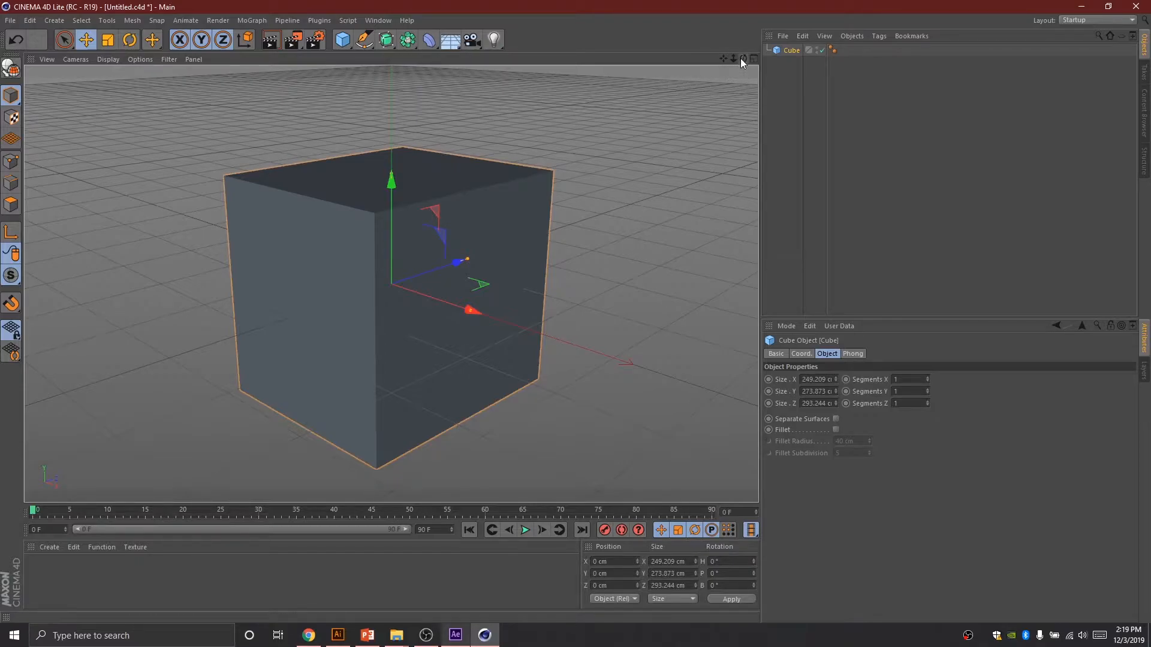
# - Inspect the cube from several angles and delete it from the scene
pyautogui.moveTo(744, 58); pyautogui.dragTo(605, 77)
pyautogui.moveTo(391, 283); pyautogui.dragTo(742, 61)
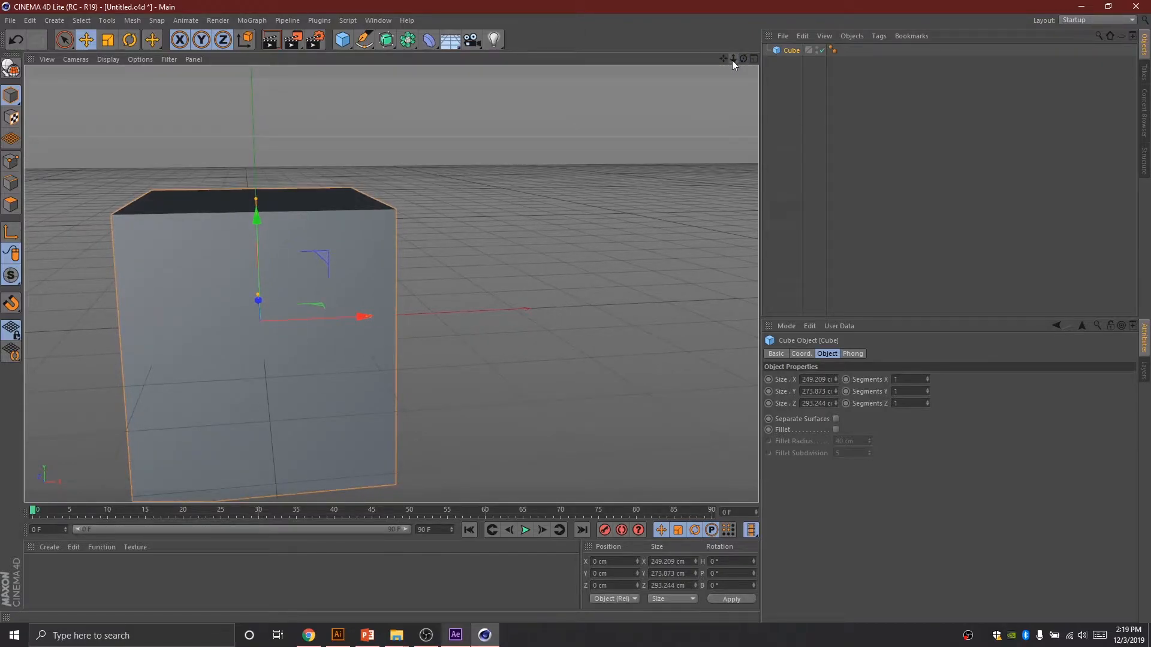
pyautogui.moveTo(732, 60); pyautogui.dragTo(392, 283)
pyautogui.moveTo(392, 285); pyautogui.dragTo(391, 284)
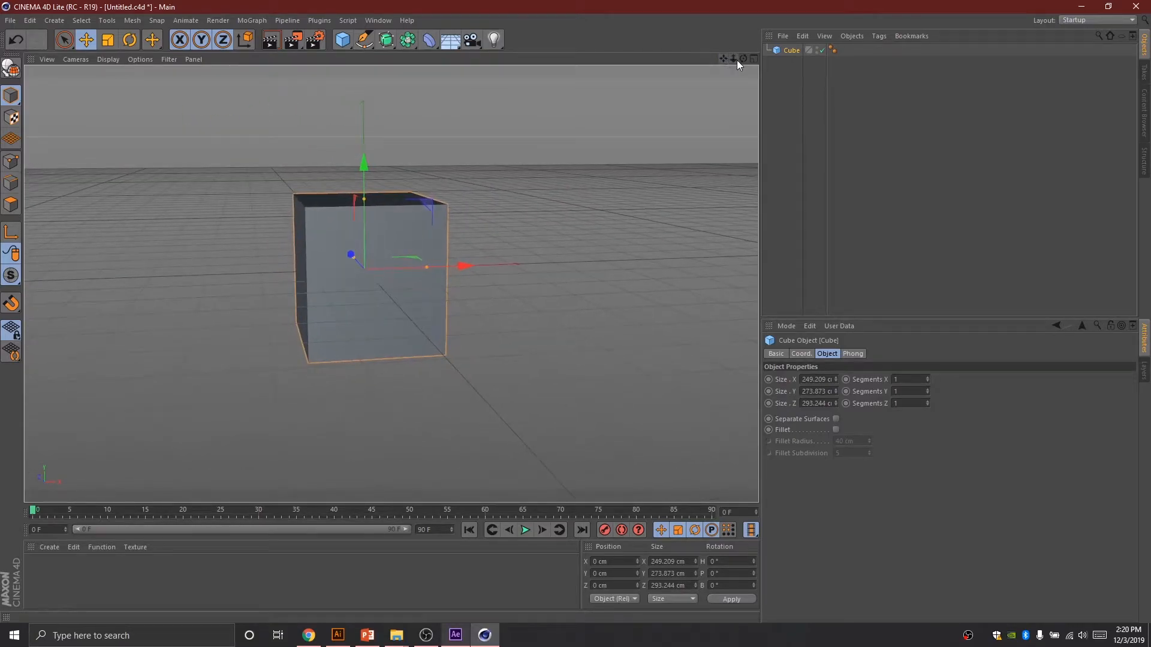
pyautogui.moveTo(738, 60); pyautogui.dragTo(709, 56)
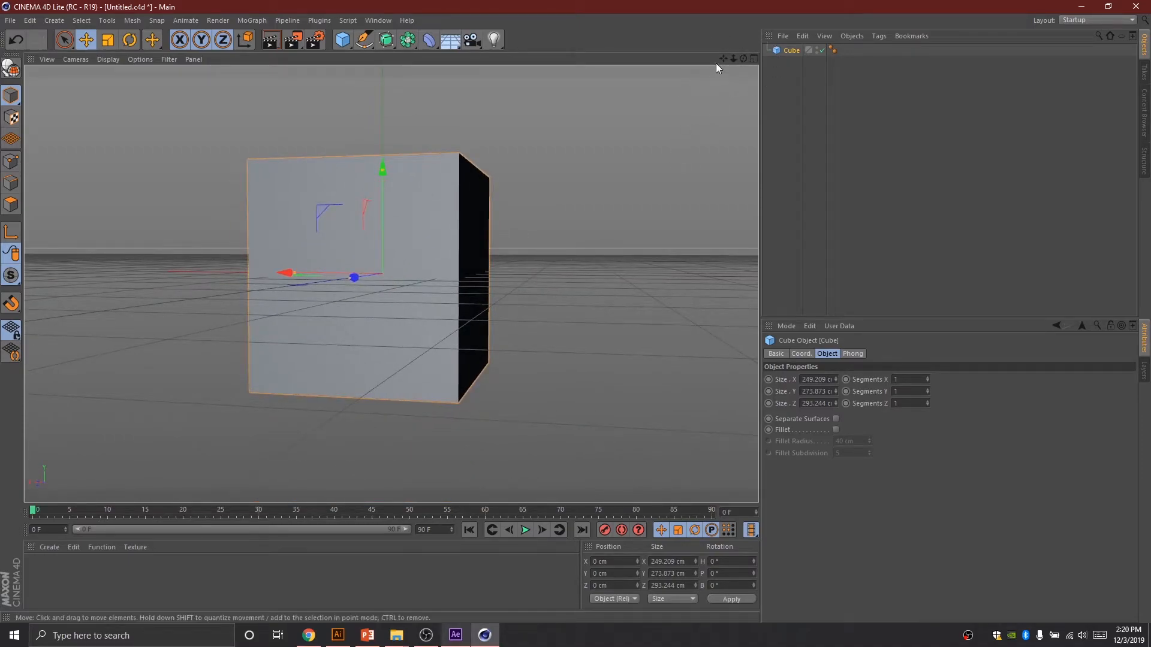
pyautogui.moveTo(743, 59)
pyautogui.mouseDown()
pyautogui.moveTo(723, 58)
pyautogui.moveTo(742, 59)
pyautogui.mouseUp()
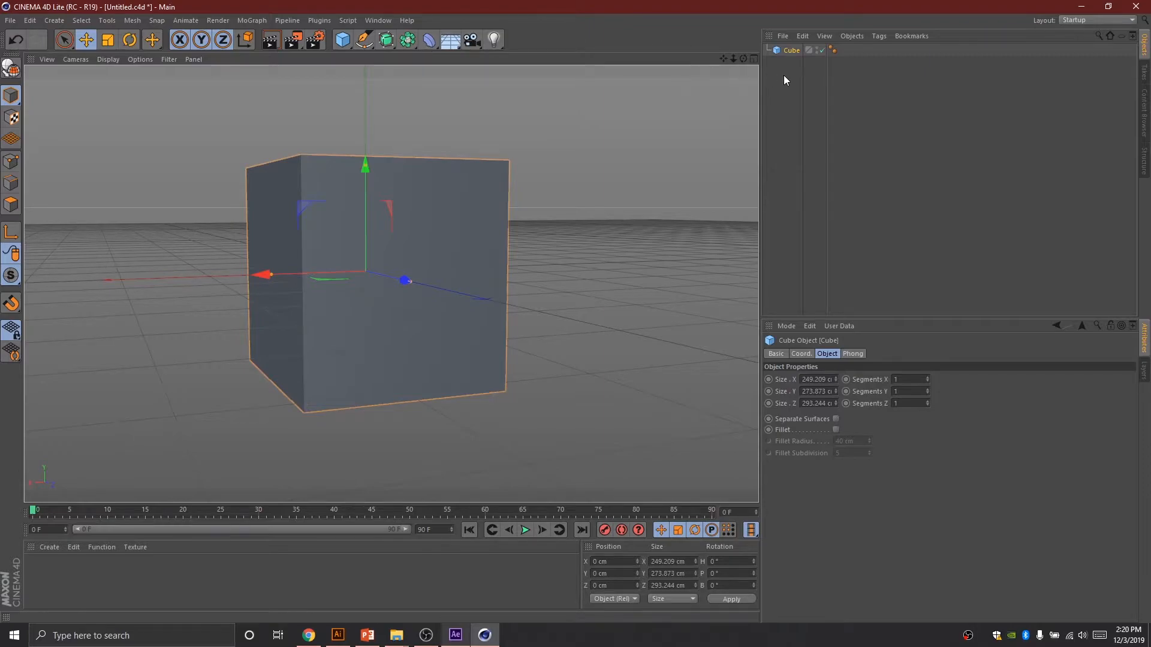
pyautogui.press('Delete')
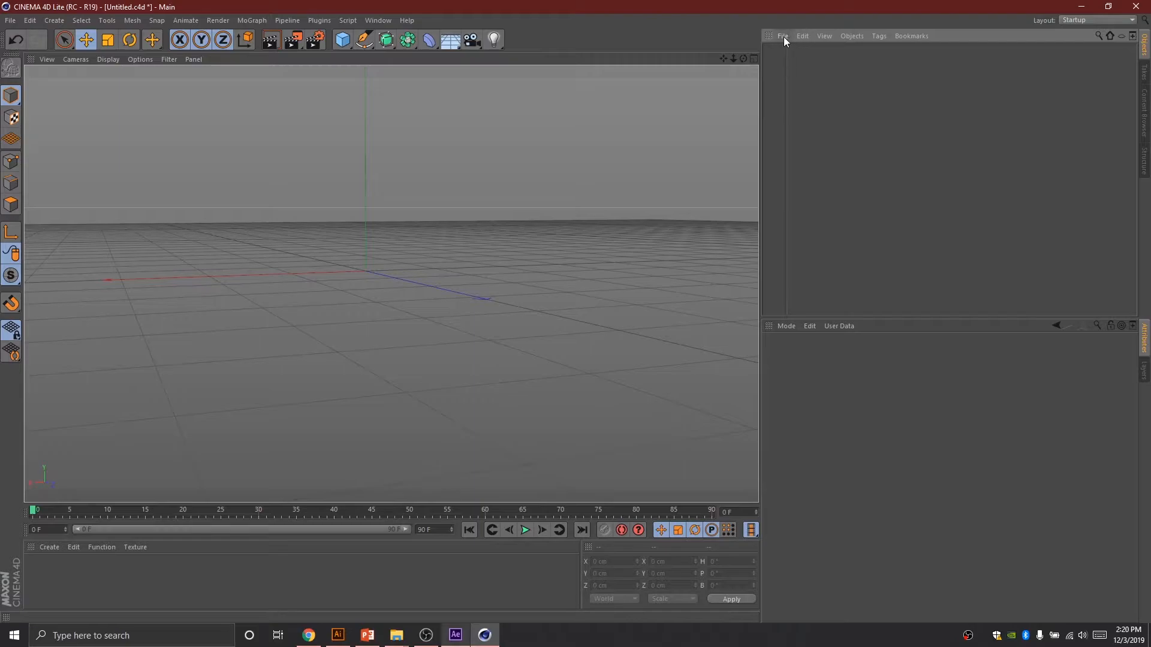
# - Merge the Illustrator file Seahawks outlines.ai into the scene at a scale of 1 centimeter, without connecting or grouping splines
pyautogui.click(783, 37)
pyautogui.click(800, 54)
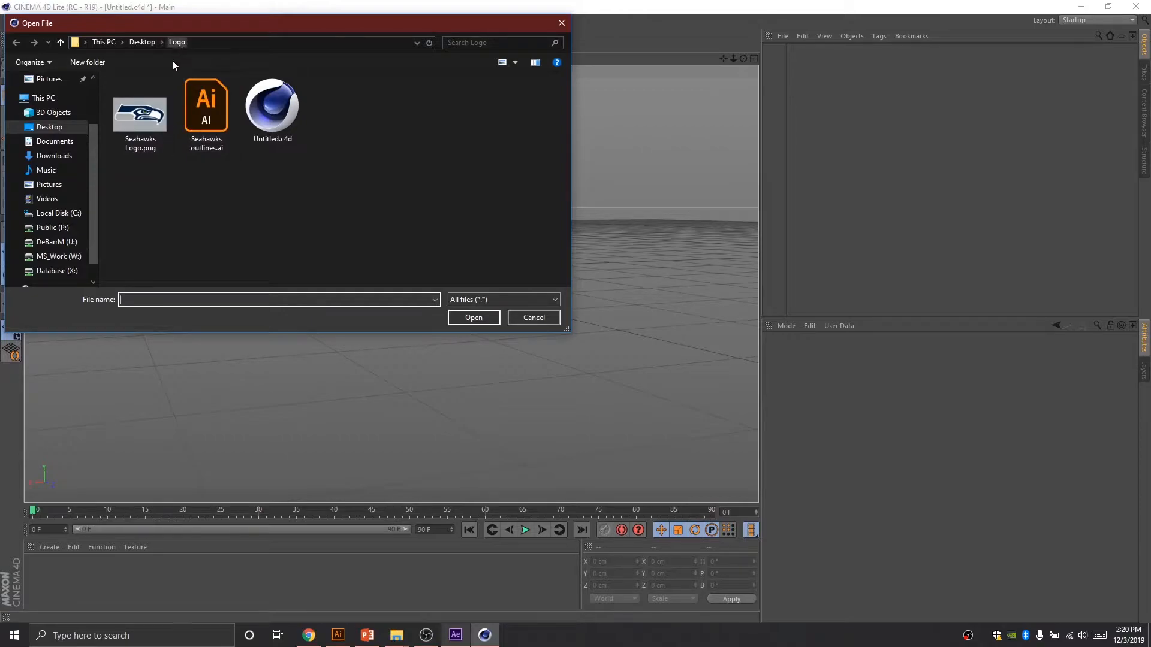
pyautogui.doubleClick(211, 124)
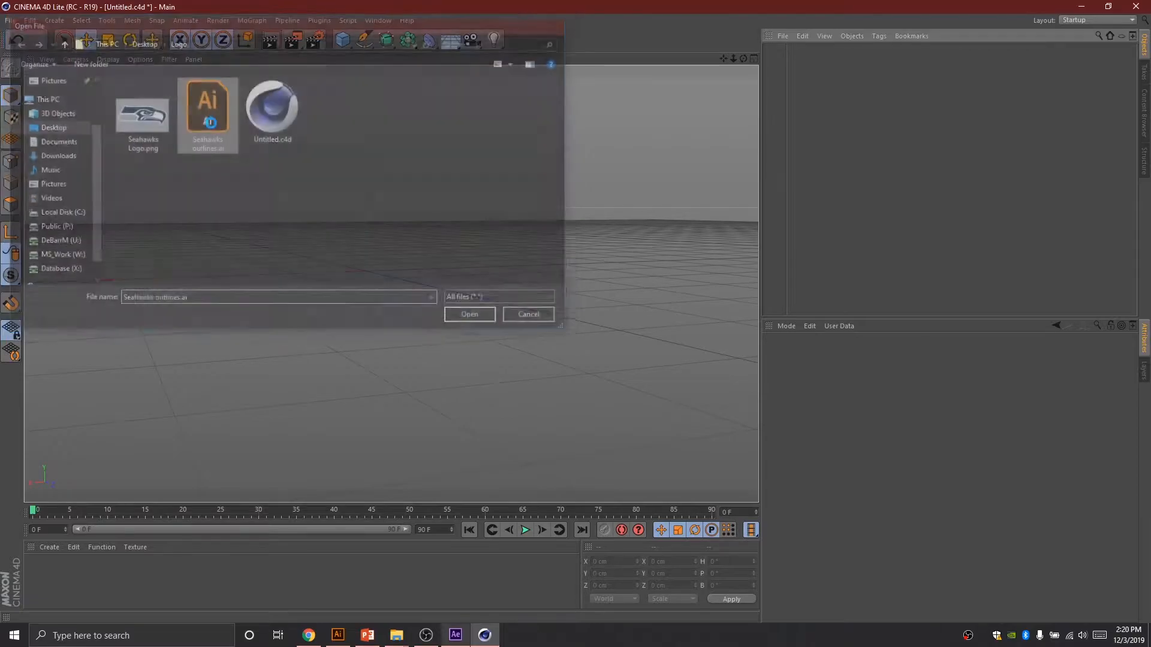
pyautogui.moveTo(206, 16); pyautogui.dragTo(412, 63)
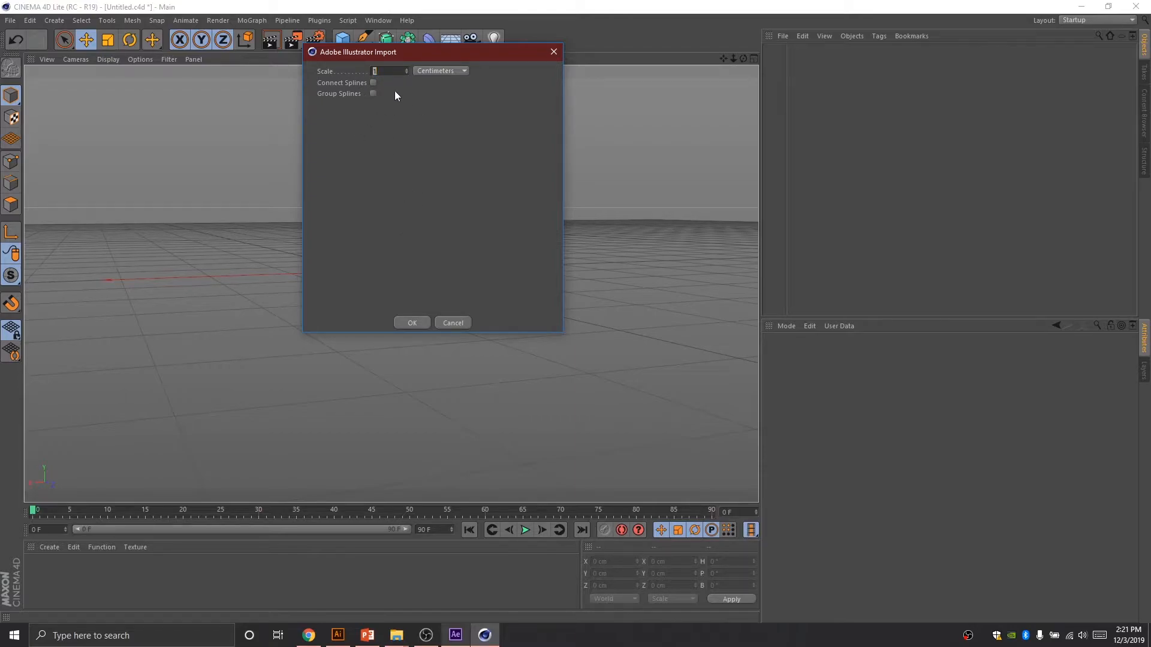
pyautogui.click(412, 323)
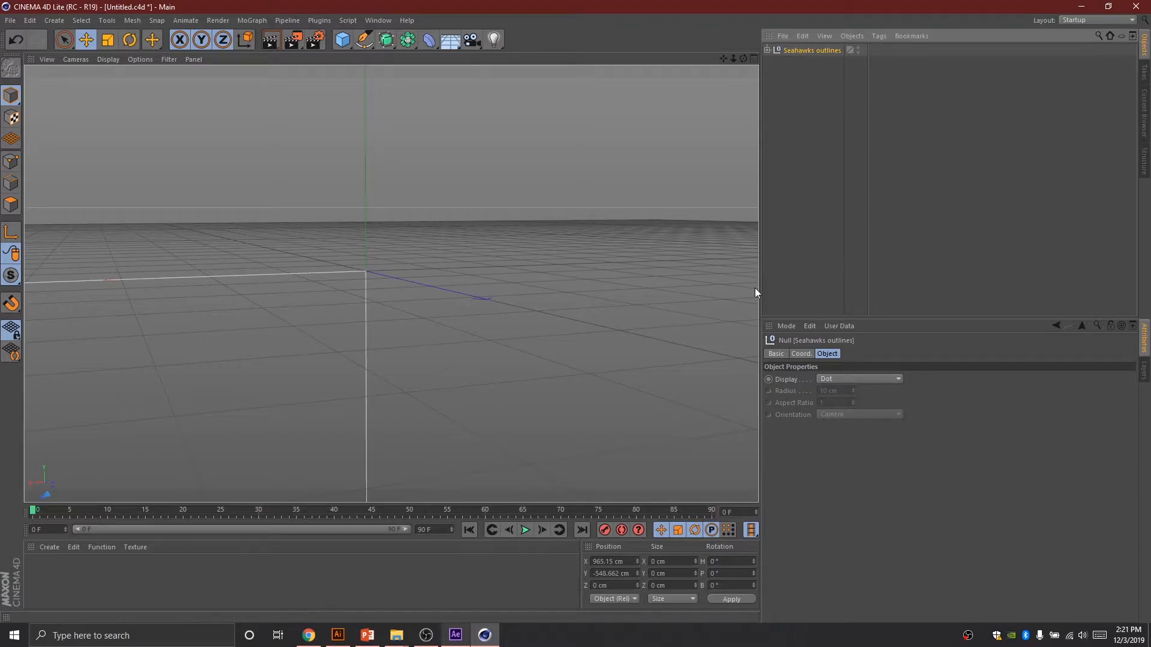
# - Center the imported Seahawks outlines null by setting its X and Y position to 0 cm
pyautogui.click(800, 355)
pyautogui.click(806, 379)
pyautogui.write('0')
pyautogui.press('Return')
pyautogui.click(807, 391)
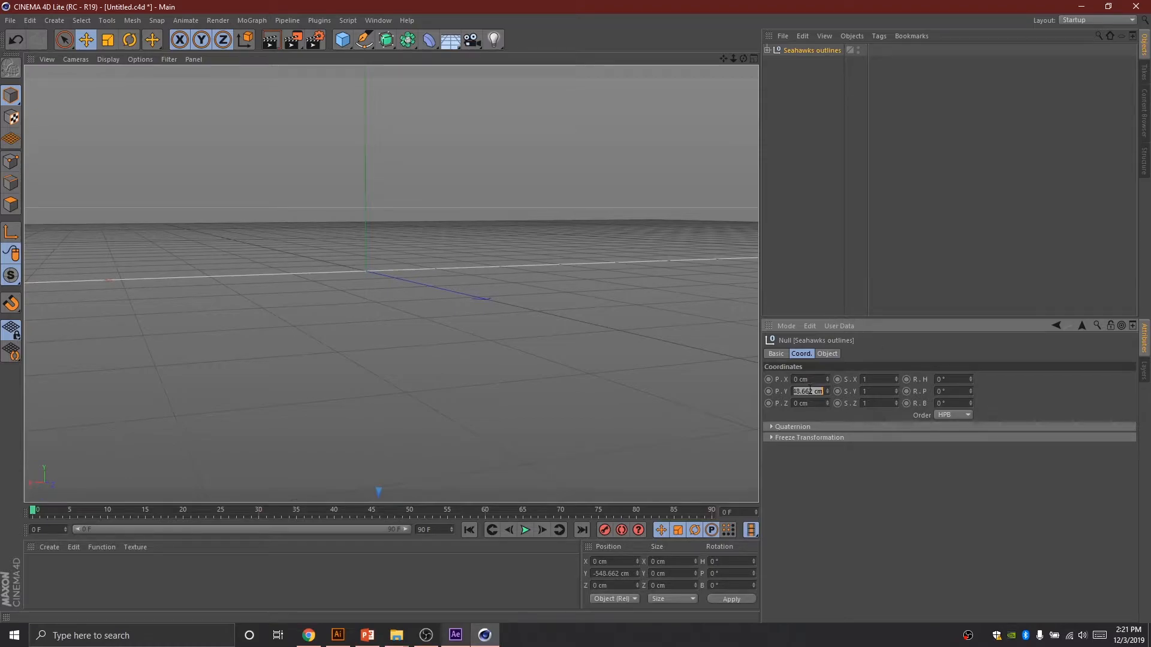
pyautogui.write('0')
pyautogui.press('Return')
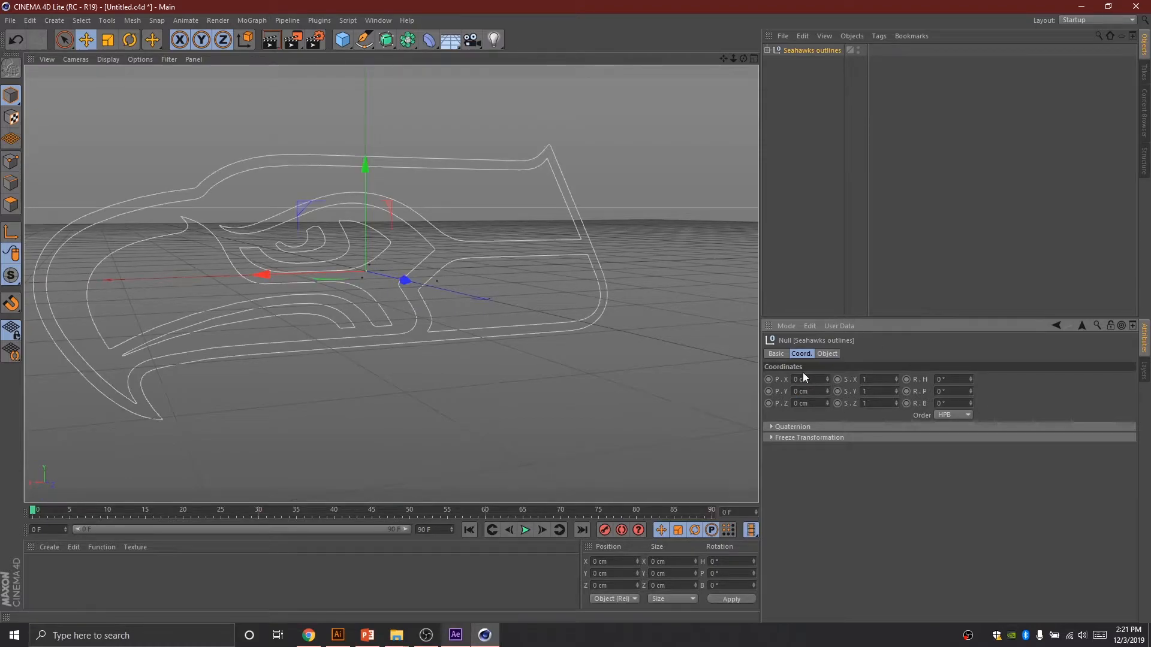
# - Compare the imported outlines and their frame with the Seahawks outlines.ai artboard in Illustrator, and return to Cinema 4D
pyautogui.click(744, 59)
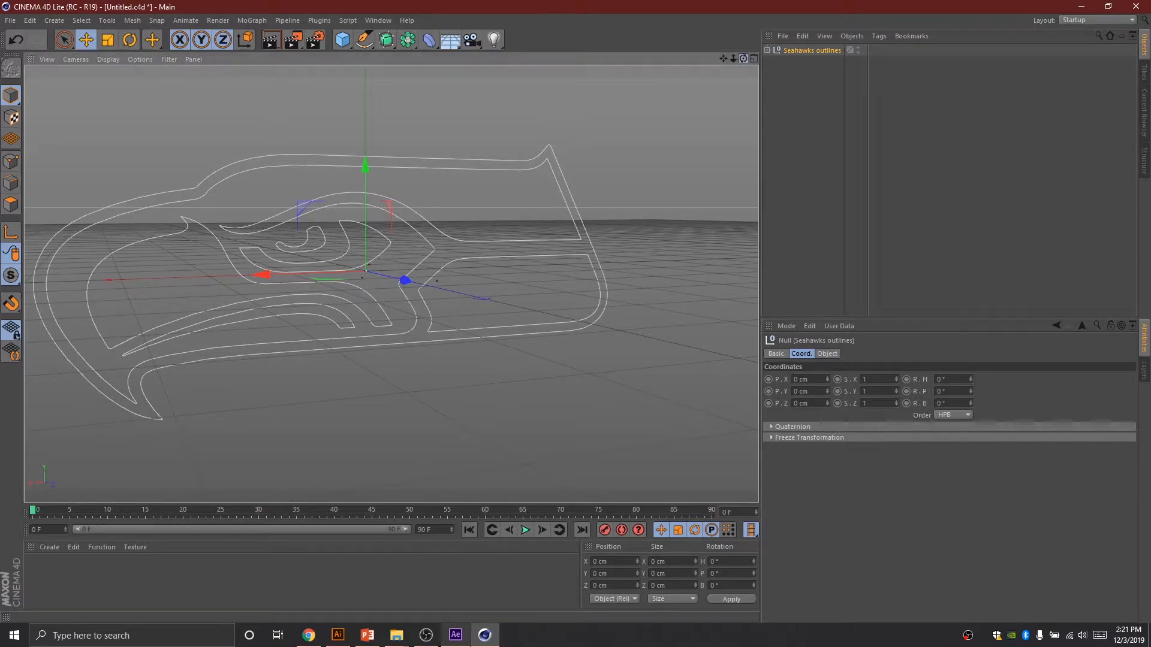
pyautogui.moveTo(743, 59)
pyautogui.mouseDown()
pyautogui.moveTo(936, 58)
pyautogui.moveTo(966, 36)
pyautogui.moveTo(743, 60)
pyautogui.moveTo(576, 61)
pyautogui.moveTo(737, 59)
pyautogui.mouseUp()
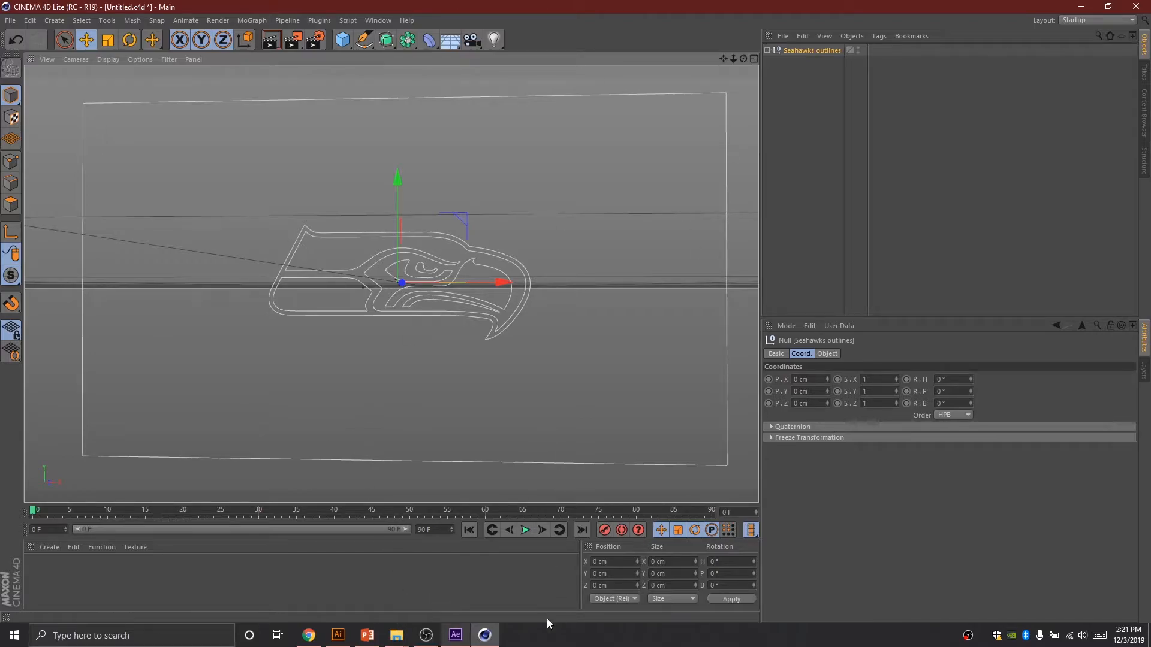
pyautogui.click(338, 634)
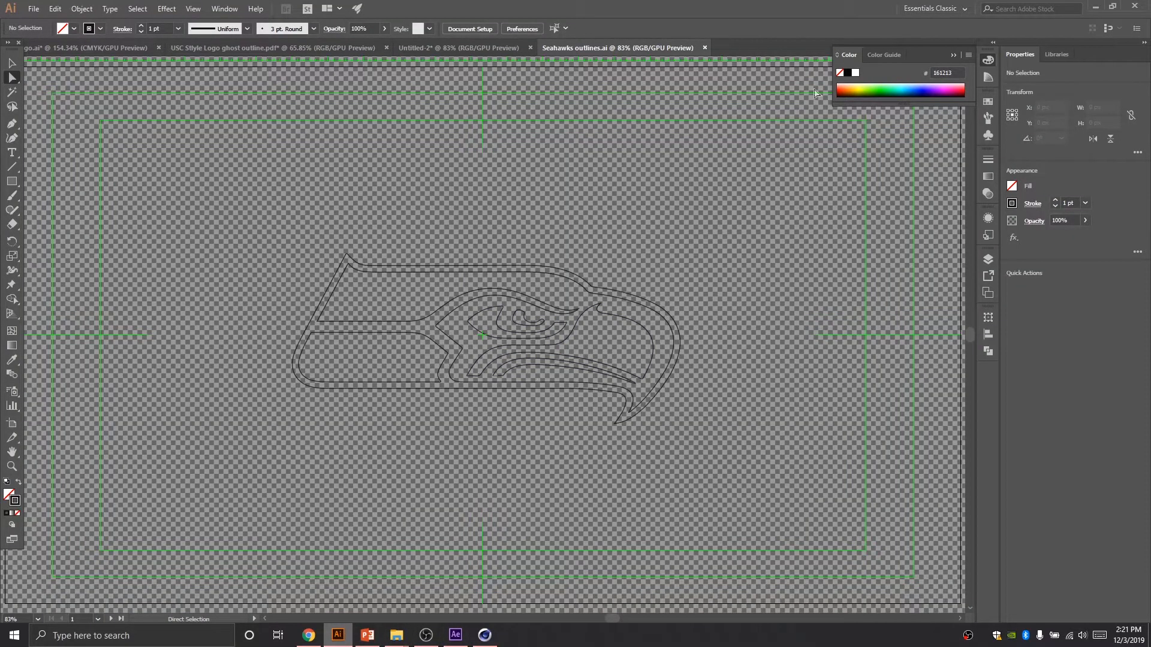
pyautogui.click(12, 466)
pyautogui.moveTo(267, 498); pyautogui.dragTo(231, 496)
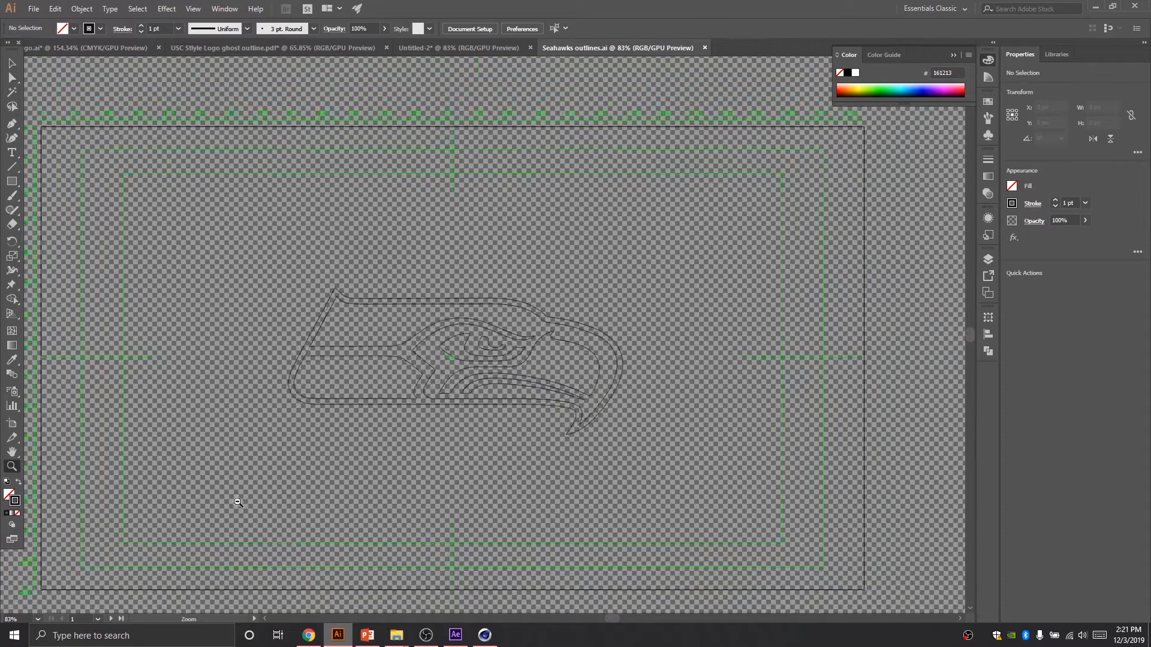
pyautogui.click(12, 63)
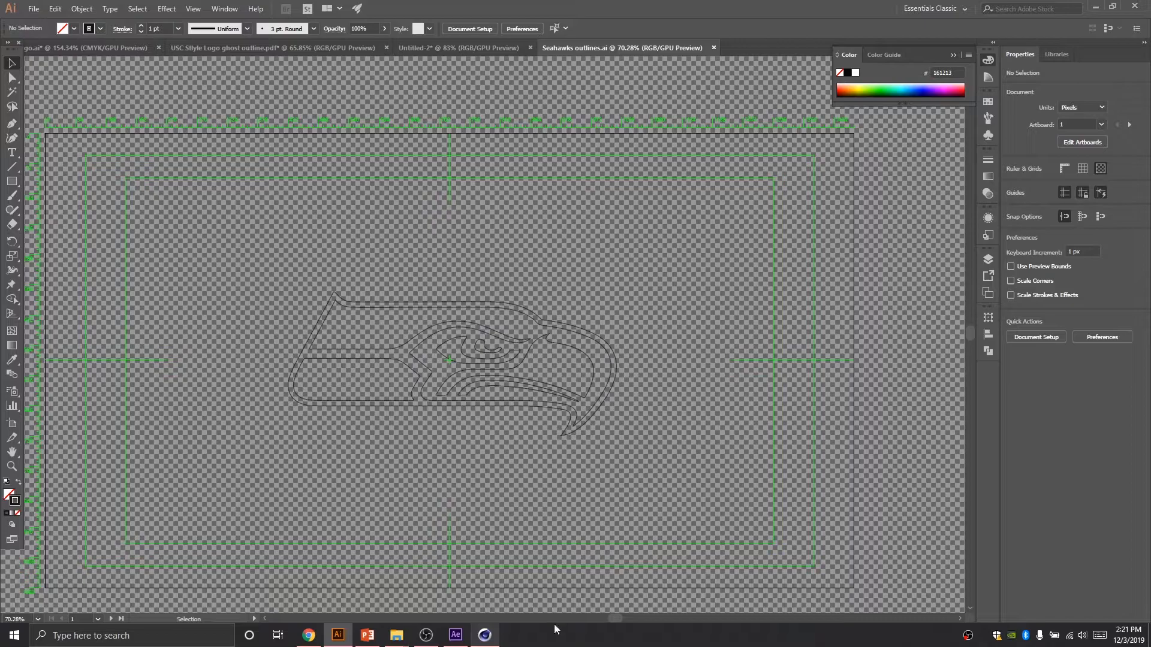
pyautogui.click(495, 643)
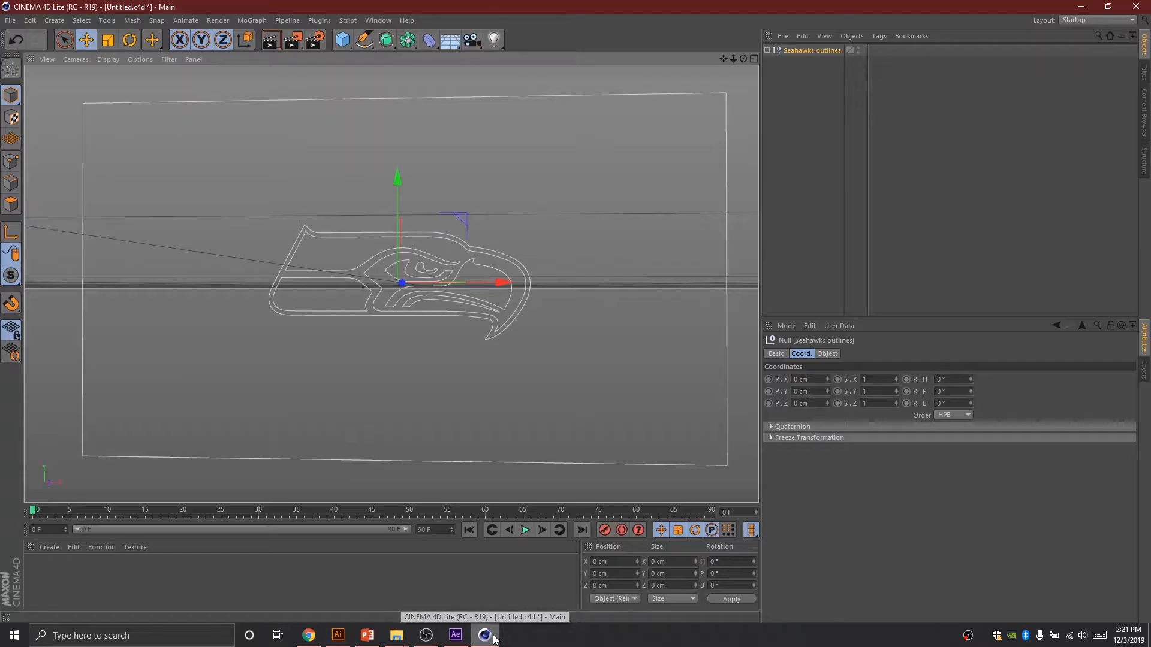
# - Check the Cinema 4D Logo Animation outline in the Google Docs document in Chrome, and return to Cinema 4D
pyautogui.moveTo(743, 58)
pyautogui.mouseDown()
pyautogui.moveTo(727, 81)
pyautogui.moveTo(740, 73)
pyautogui.moveTo(729, 55)
pyautogui.mouseUp()
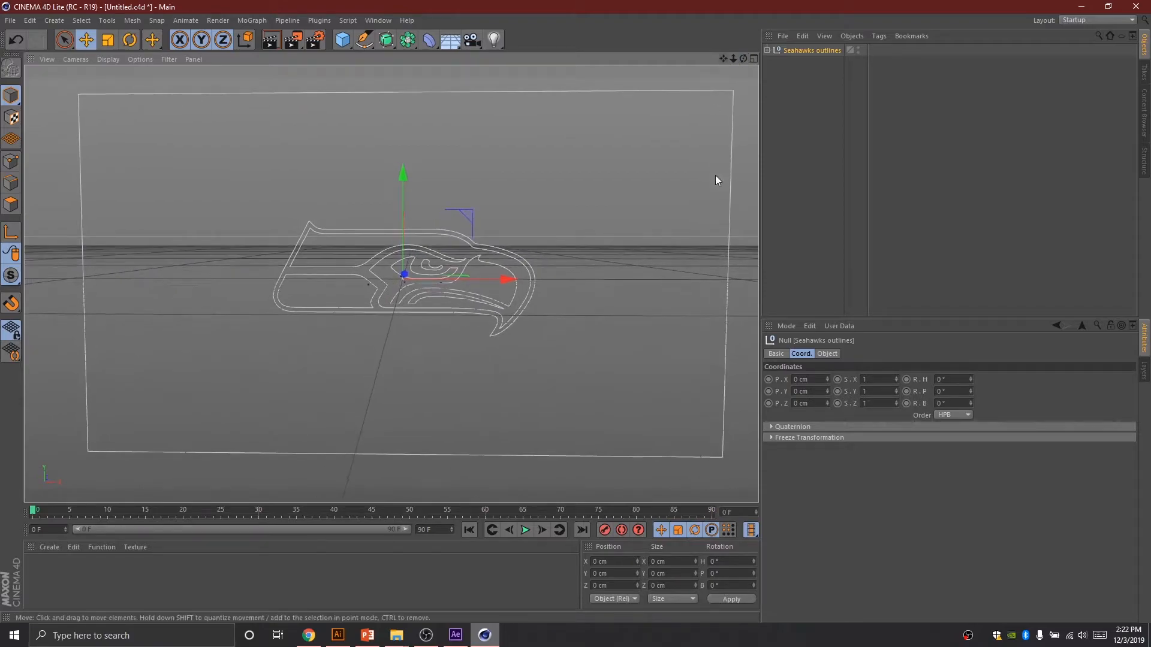
pyautogui.click(308, 635)
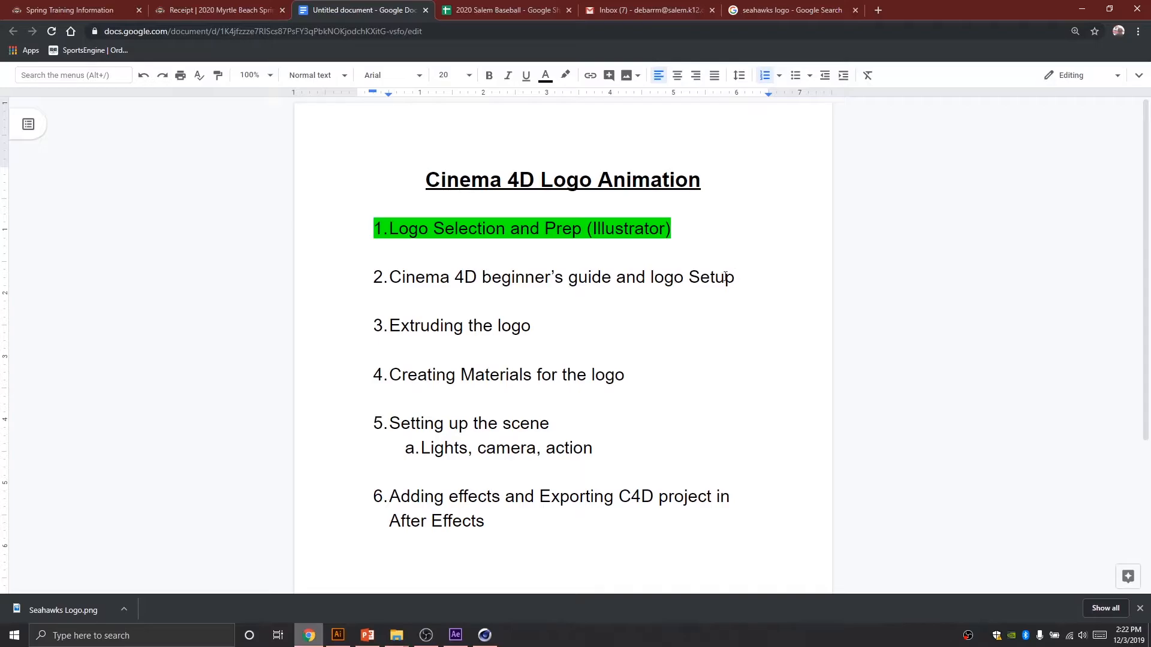
pyautogui.click(490, 638)
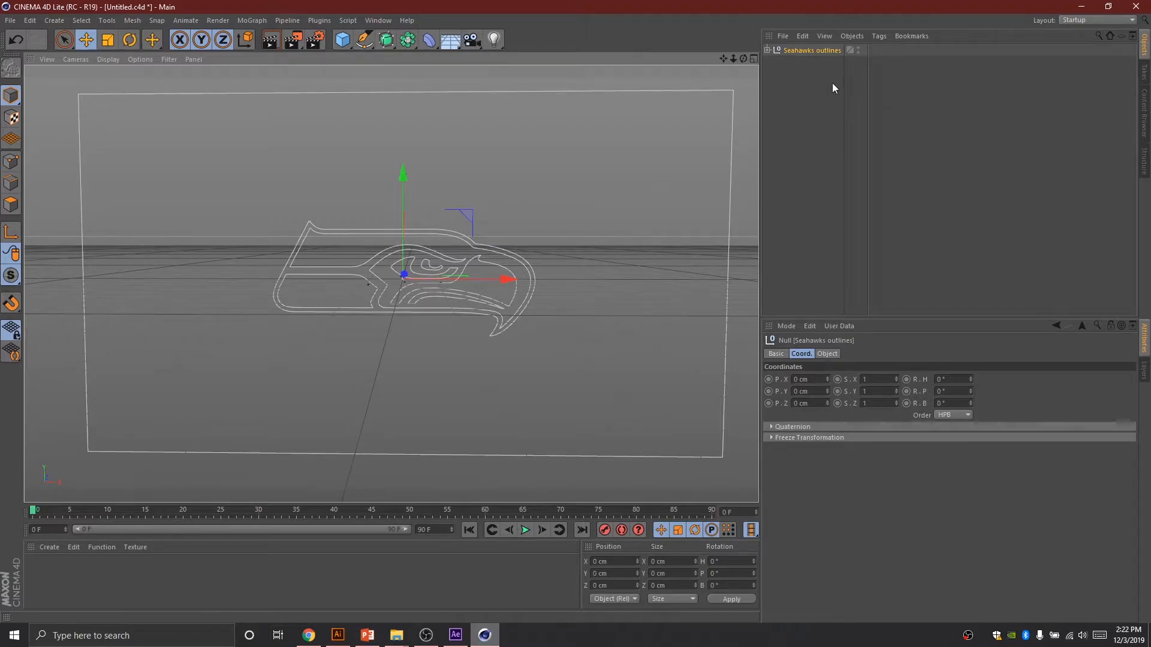
# - Expand the Seahawks outlines null, including Layer 1, Group 1 and its subgroups, to reveal all the imported paths
pyautogui.click(767, 51)
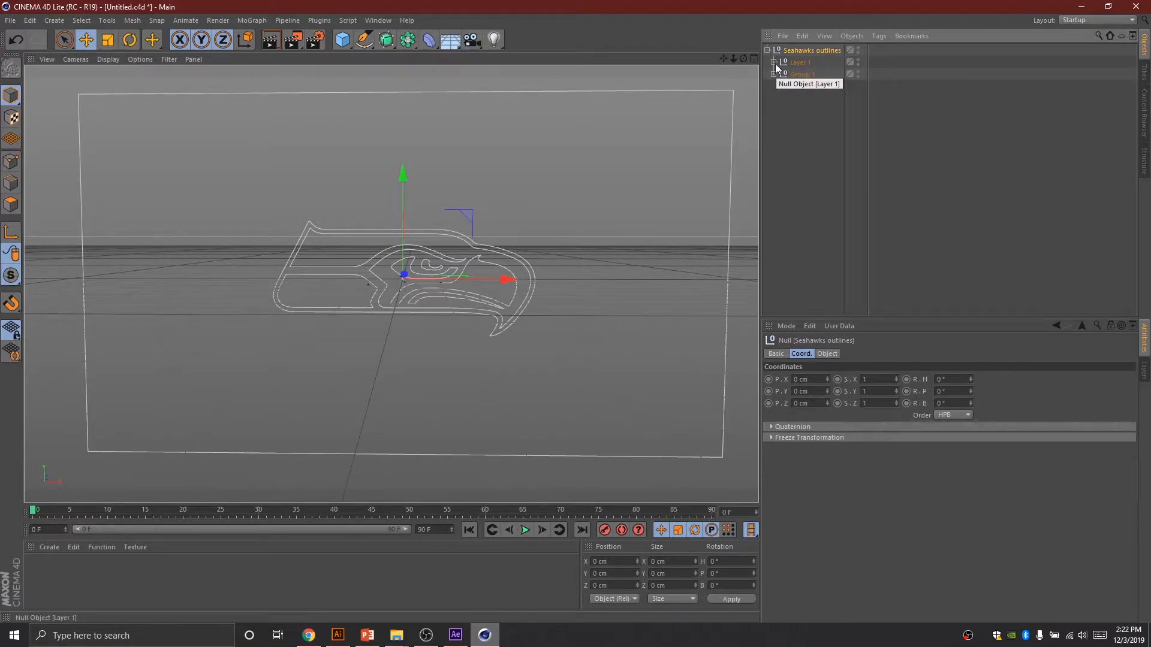
pyautogui.click(774, 63)
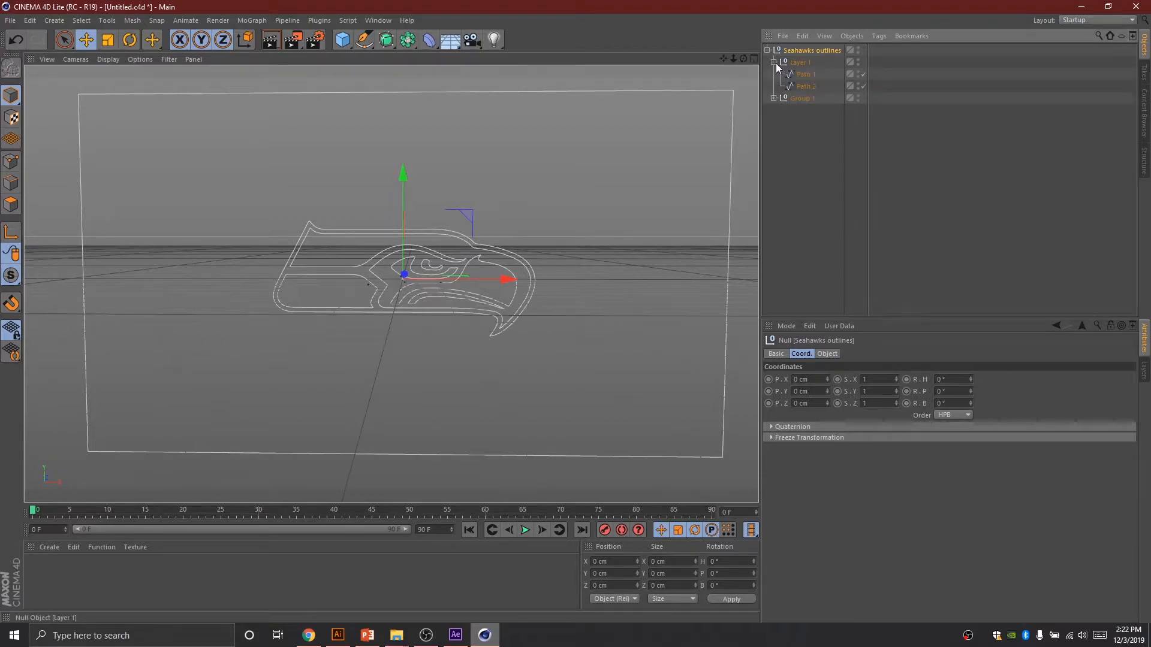
pyautogui.click(774, 98)
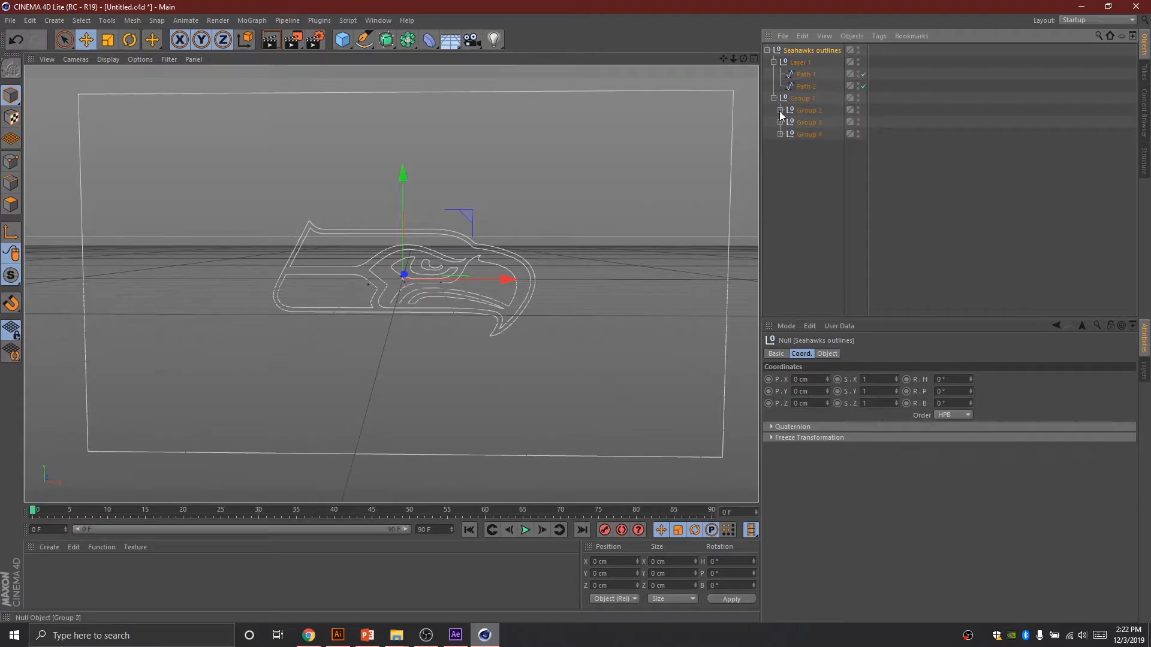
pyautogui.click(781, 111)
pyautogui.click(782, 136)
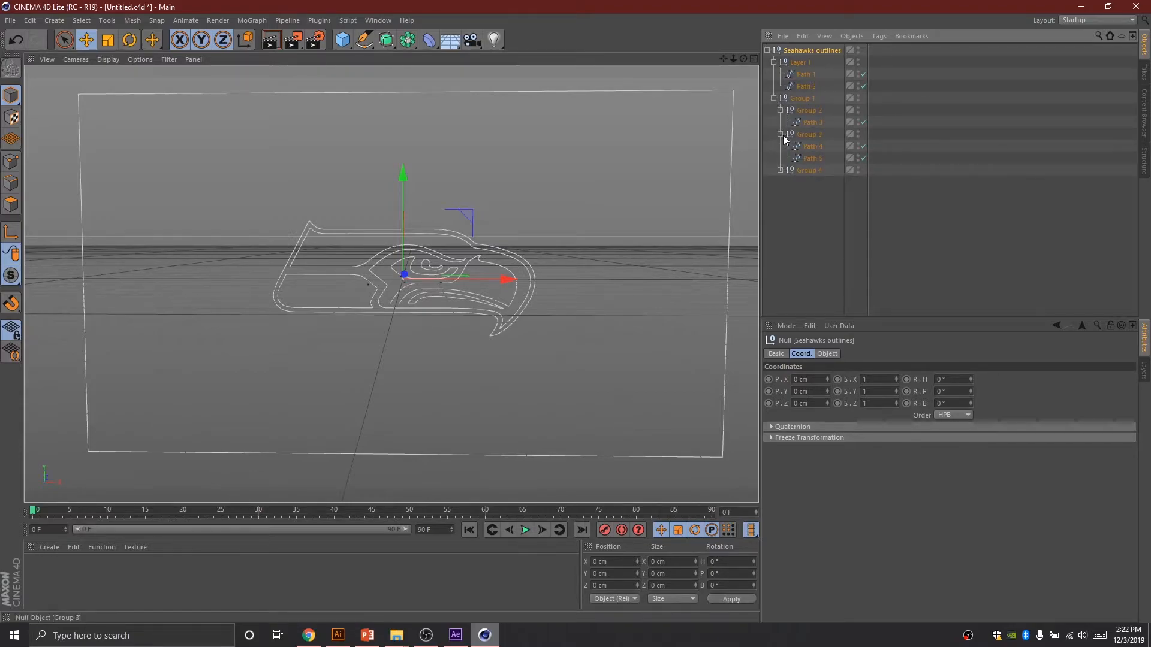
pyautogui.click(780, 170)
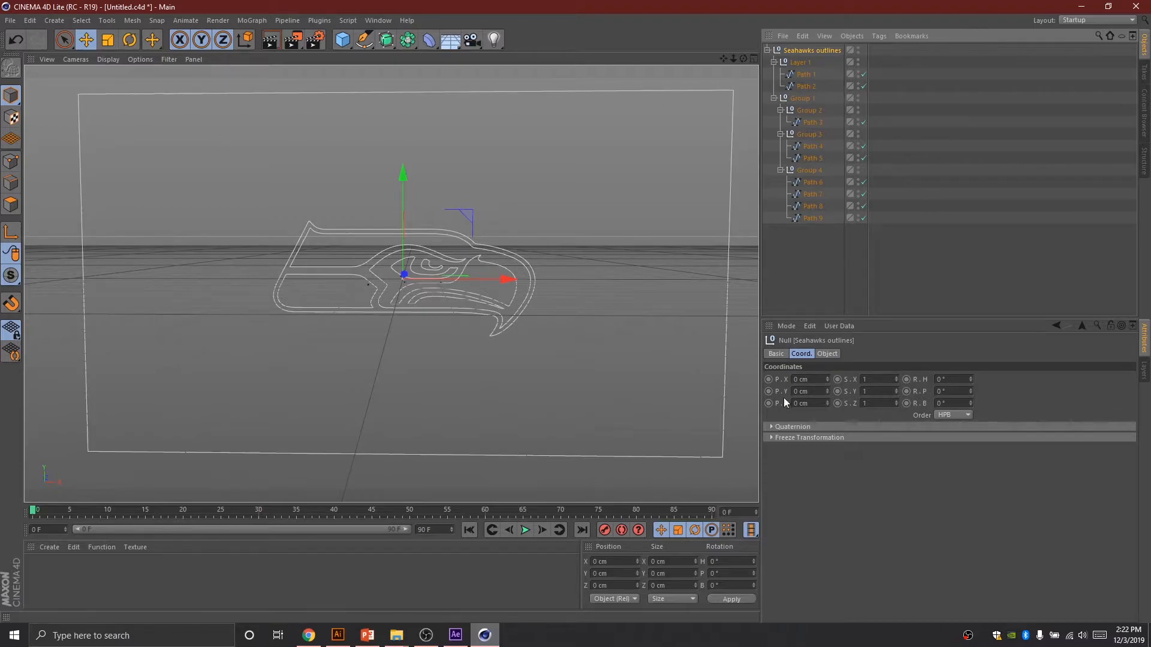
# - Delete the two rectangular frame splines, Path 1 and Path 2, from Layer 1 of the Seahawks outlines
pyautogui.click(810, 75)
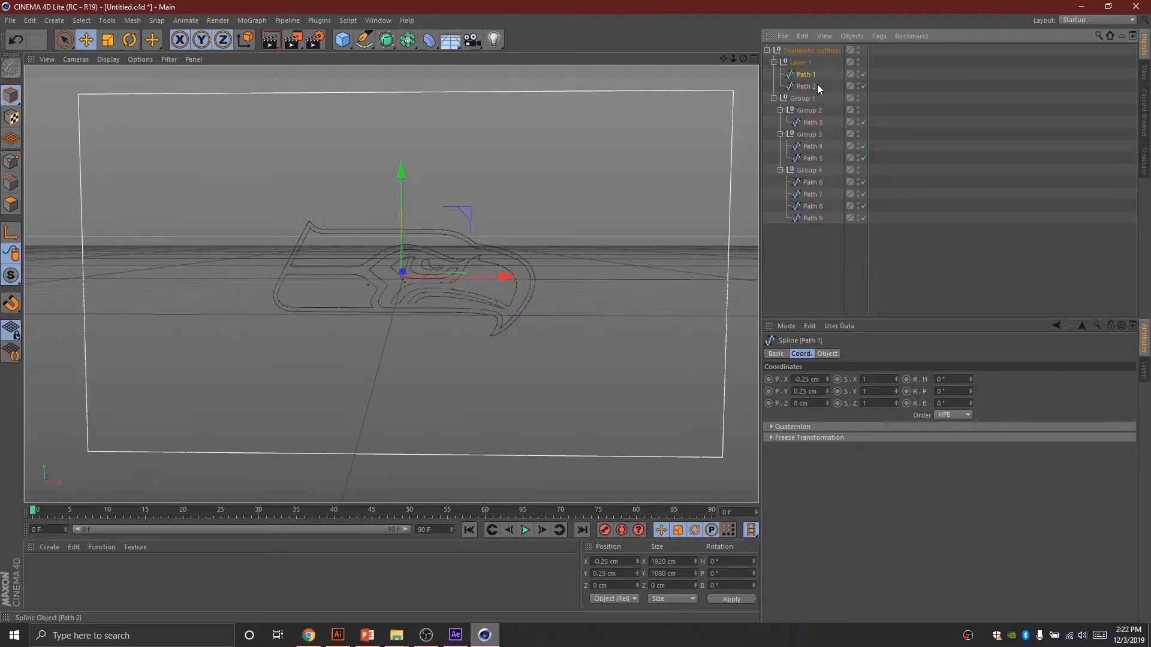
pyautogui.press('Delete')
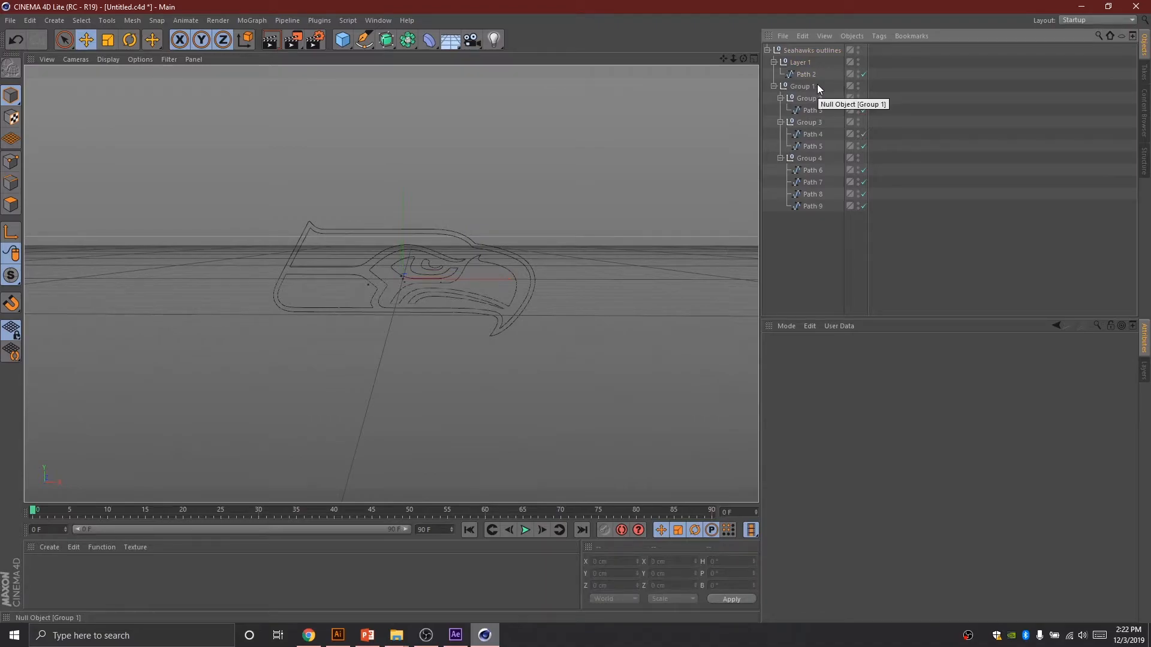
pyautogui.click(803, 73)
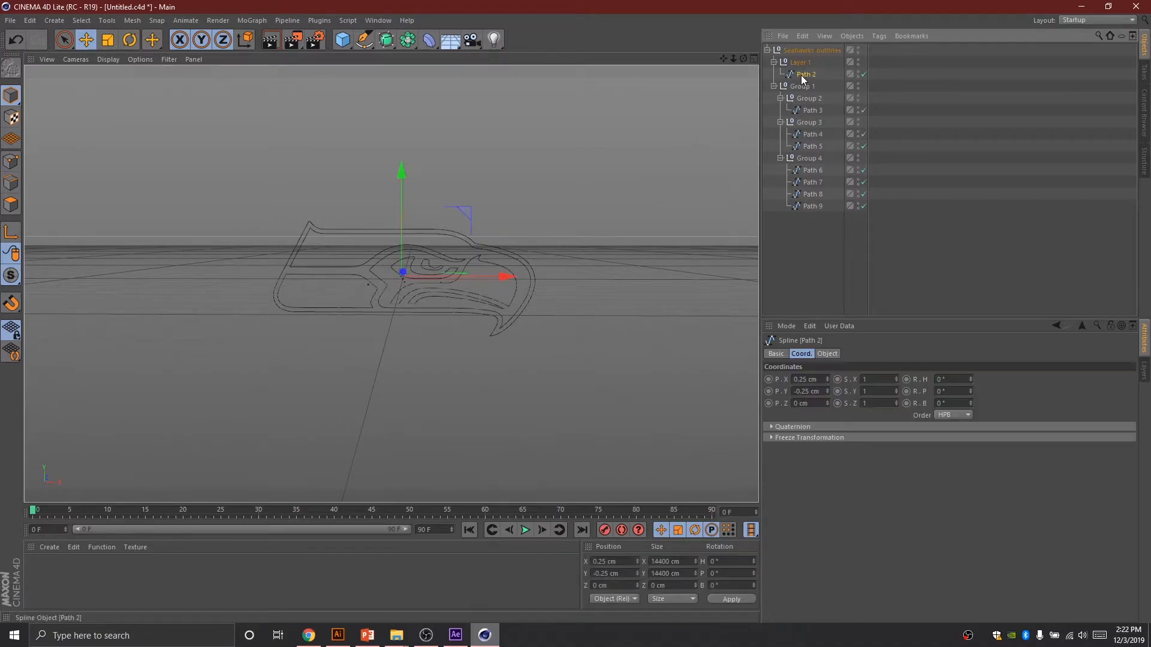
pyautogui.moveTo(743, 59); pyautogui.dragTo(665, 65)
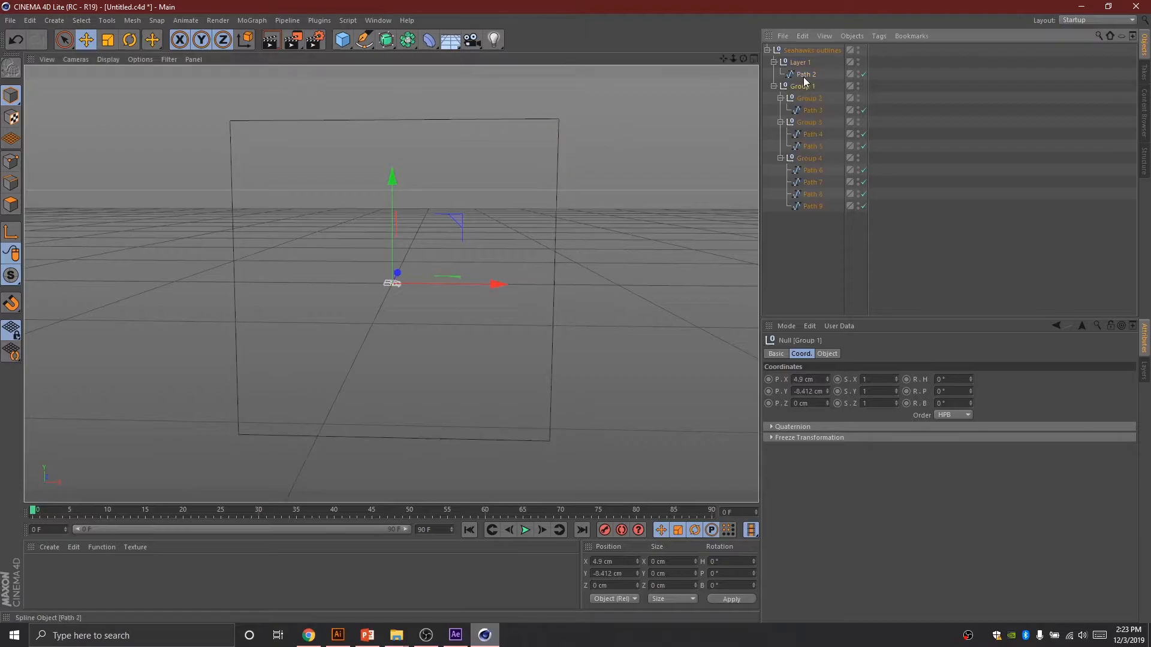
pyautogui.press('Delete')
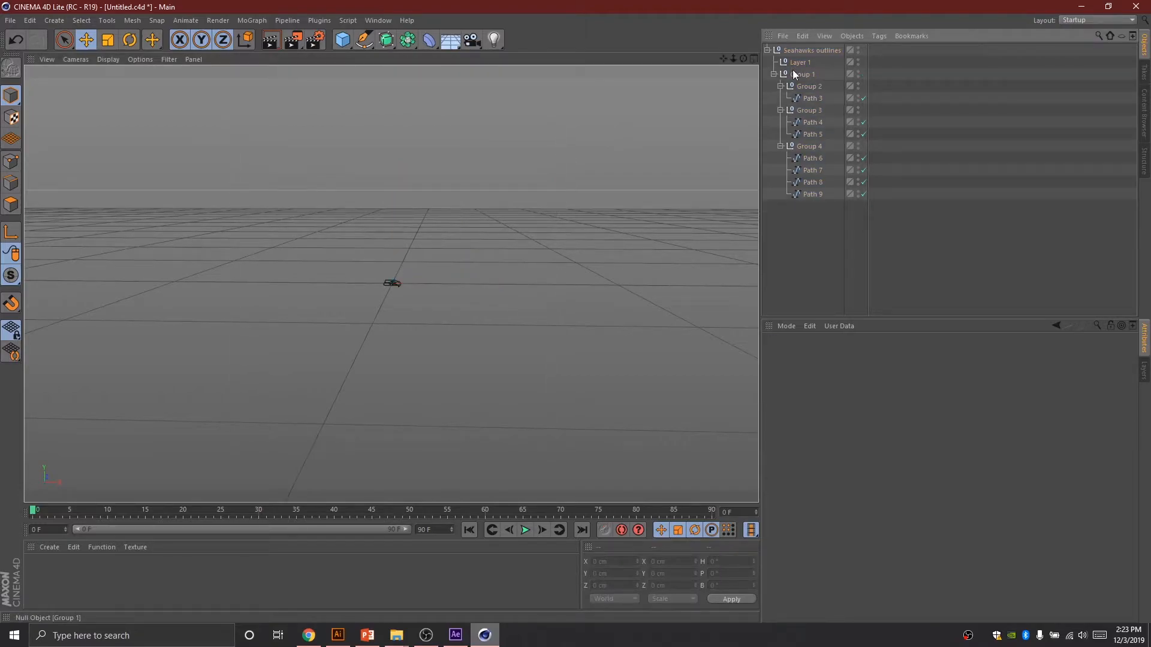
# - Select the remaining Seahawks splines, Path 3 through Path 9, one at a time to identify which part of the logo each forms
pyautogui.scroll(10, 392, 284)
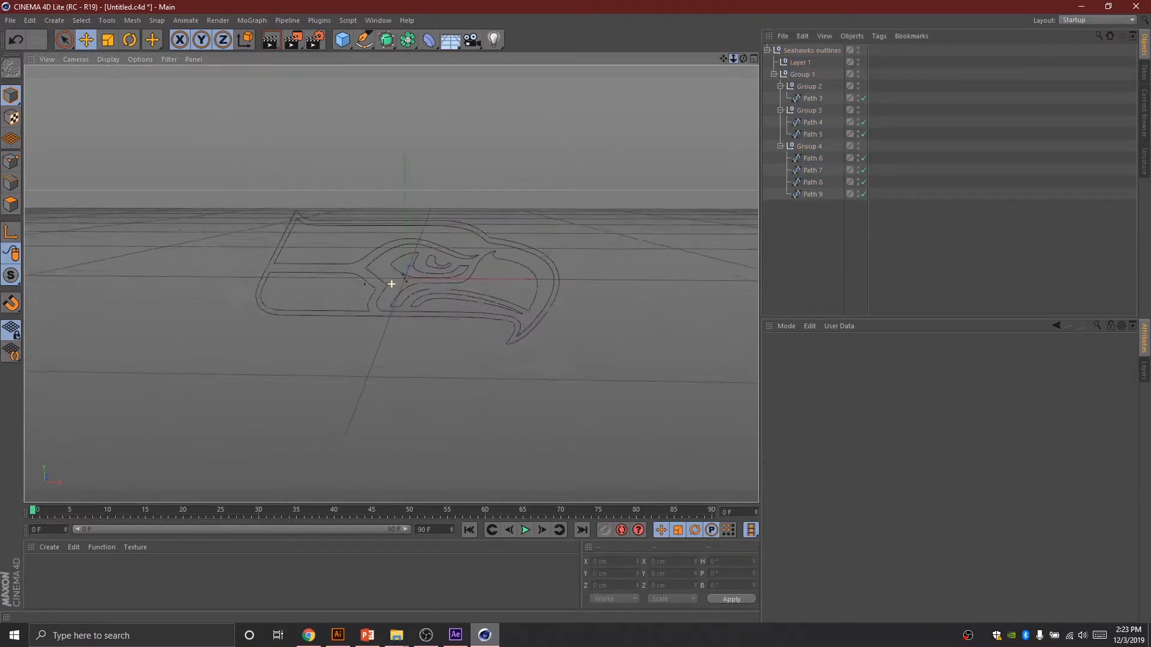
pyautogui.moveTo(743, 58); pyautogui.dragTo(741, 59)
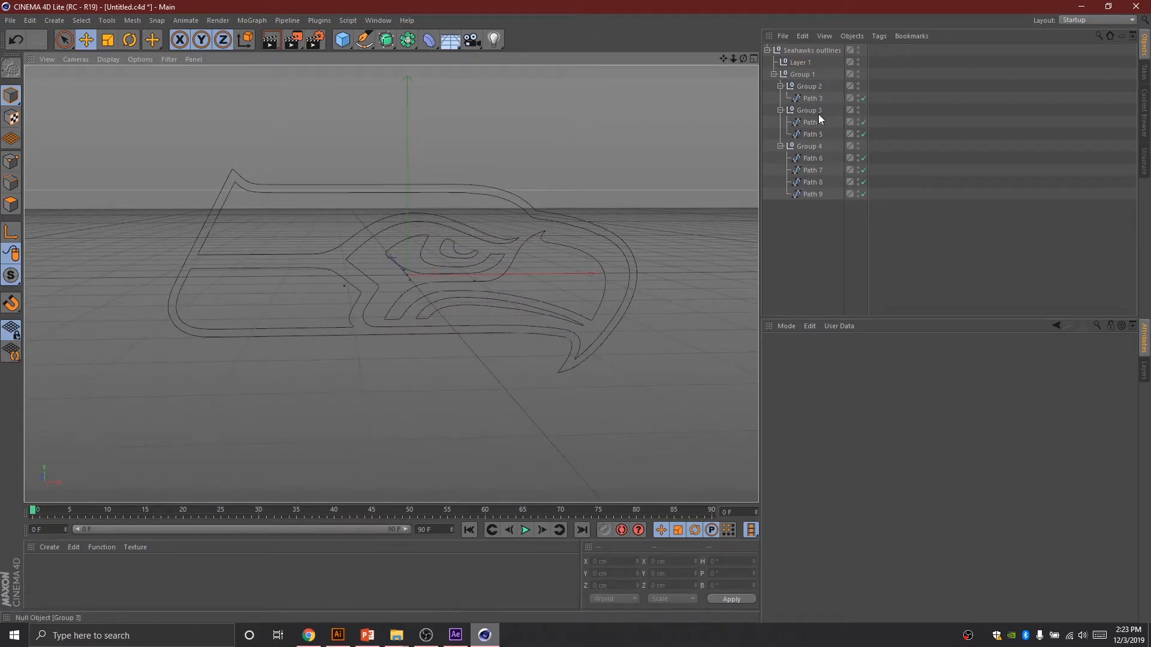
pyautogui.click(811, 99)
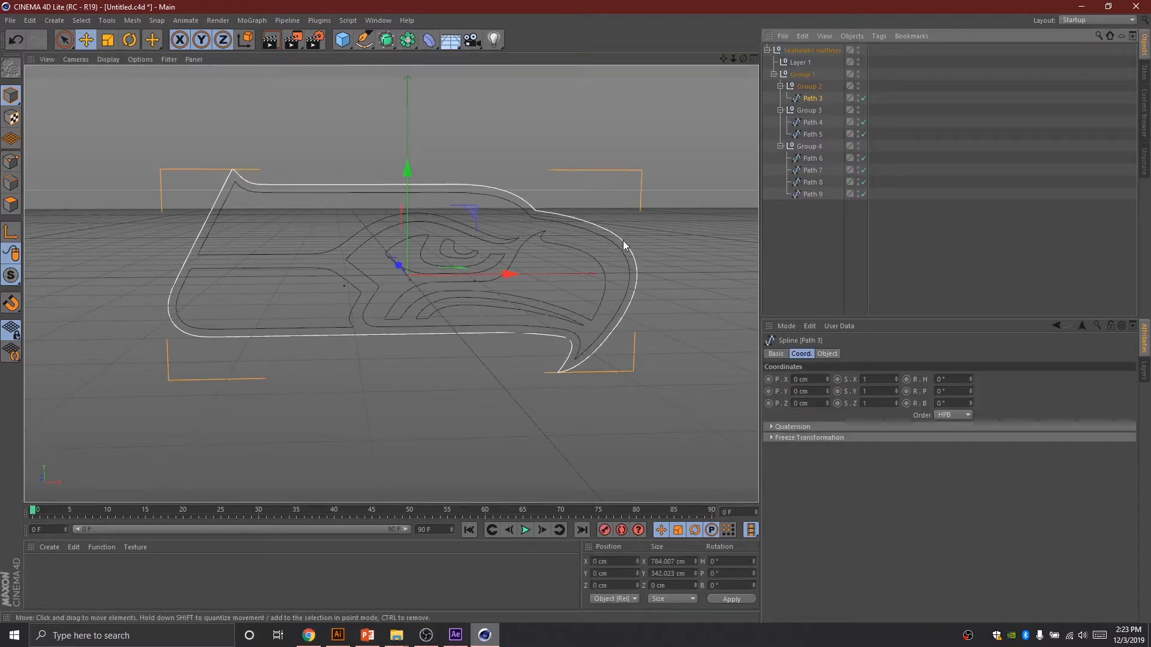
pyautogui.click(817, 123)
pyautogui.click(813, 135)
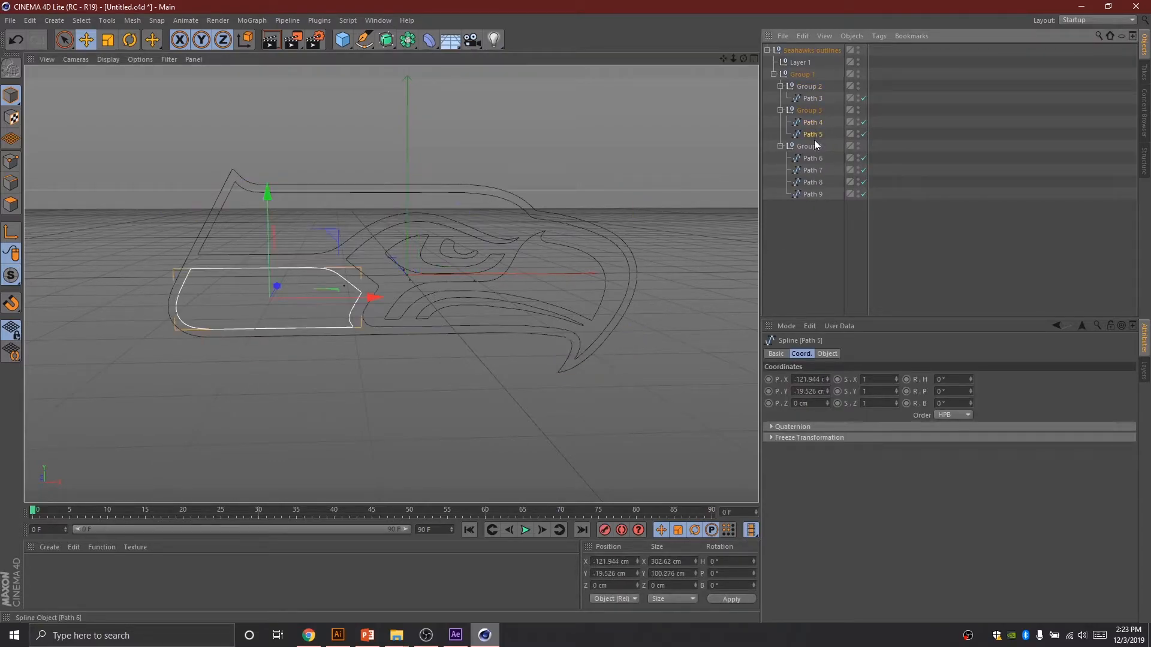
pyautogui.click(815, 158)
pyautogui.click(814, 171)
pyautogui.click(813, 182)
pyautogui.click(813, 195)
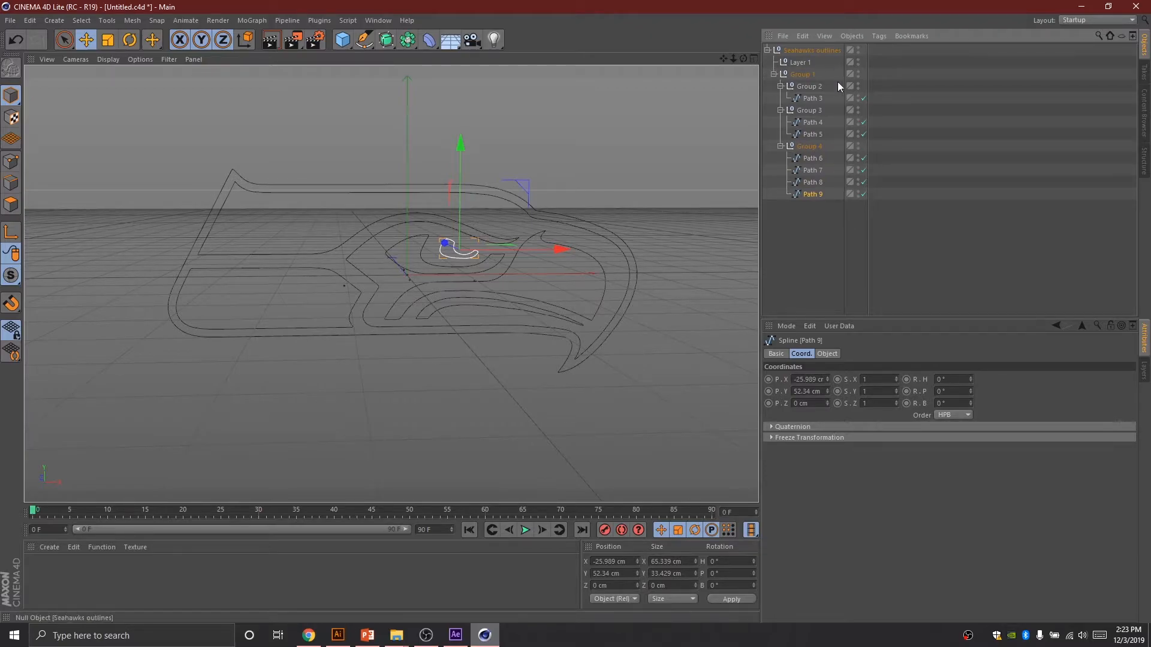
# - Collapse the Seahawks outlines hierarchy and merge Hartford Whalers.ai from the Desktop into the scene, accepting the import settings
pyautogui.click(768, 51)
pyautogui.click(783, 36)
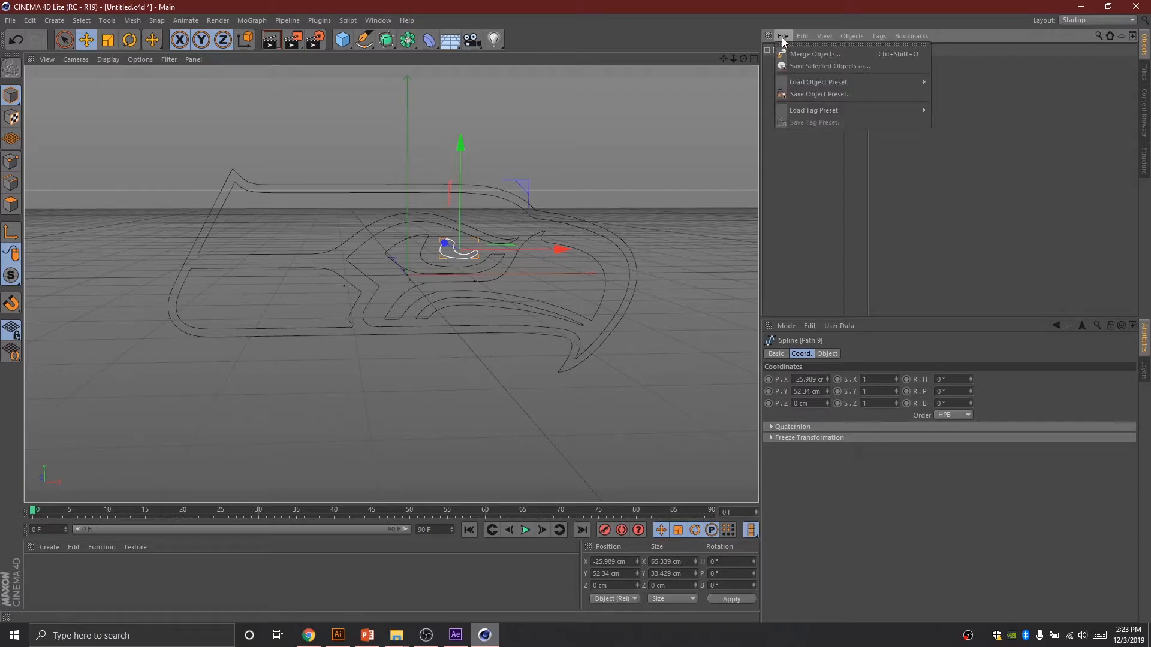
pyautogui.click(798, 54)
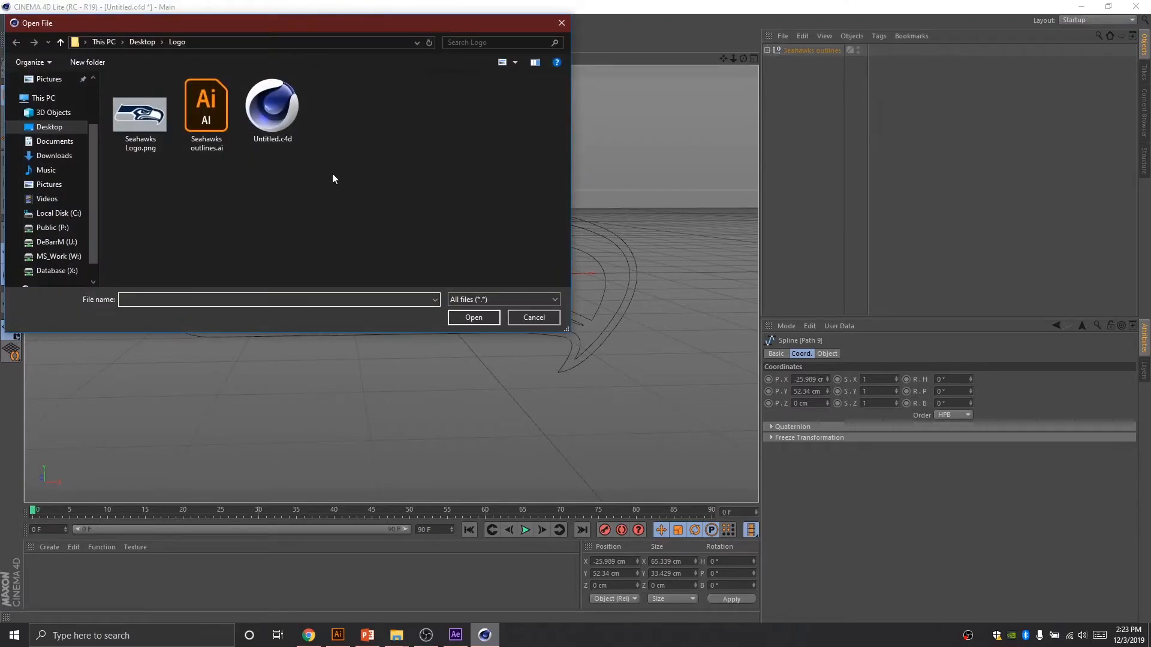
pyautogui.click(49, 127)
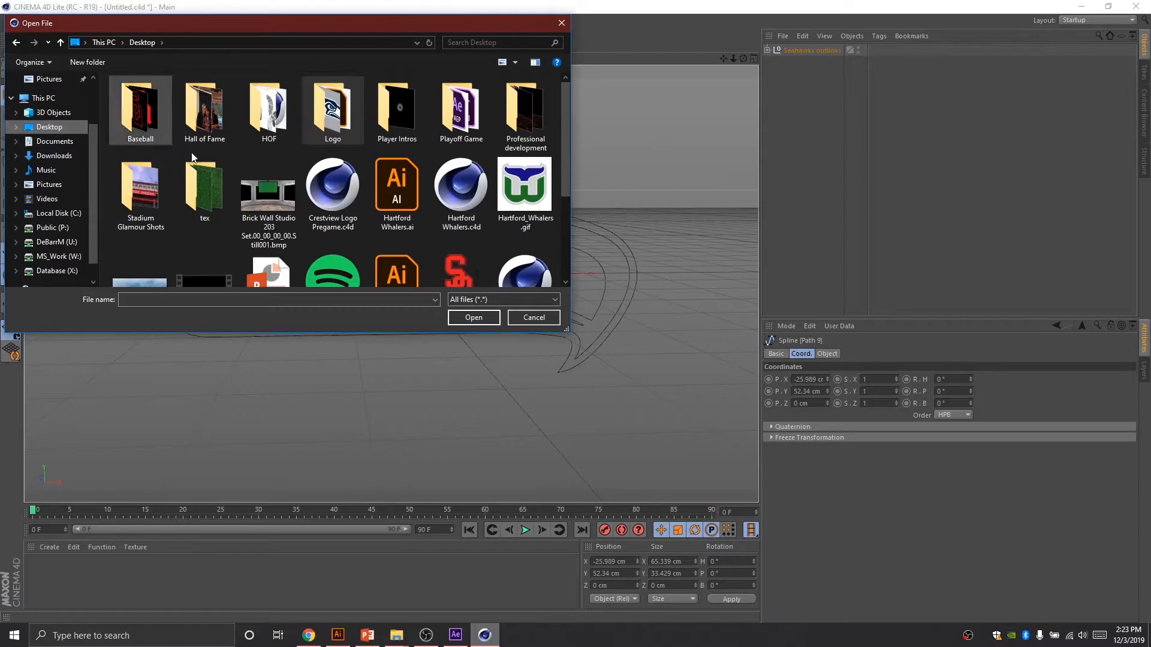
pyautogui.scroll(-3, 406, 261)
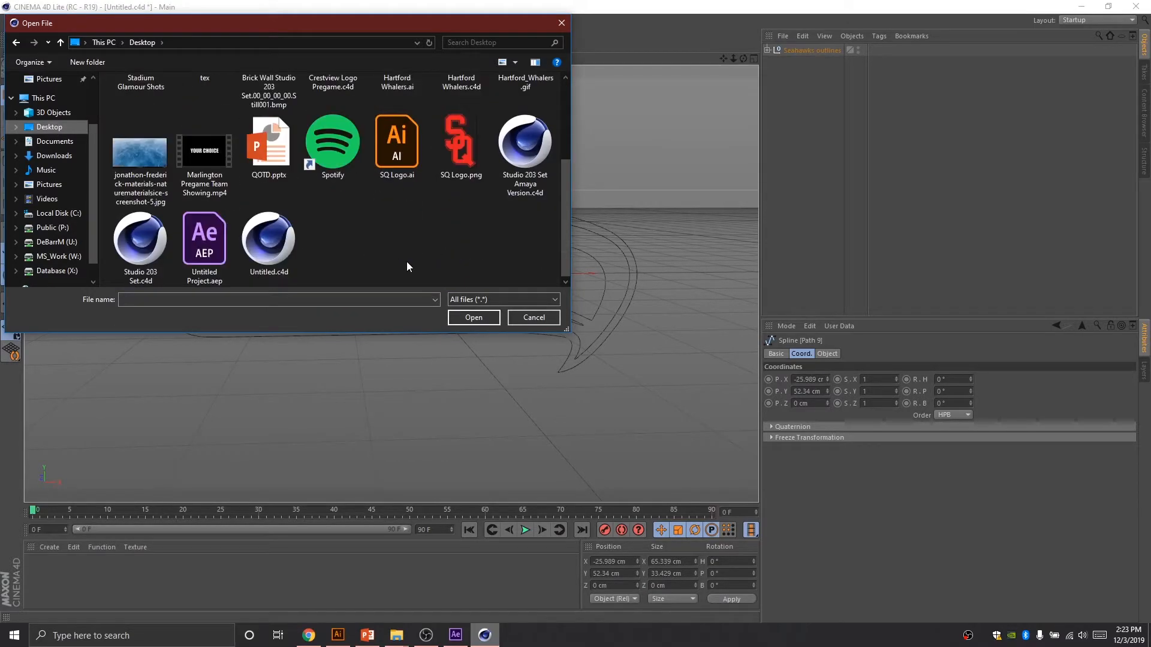
pyautogui.scroll(3, 406, 261)
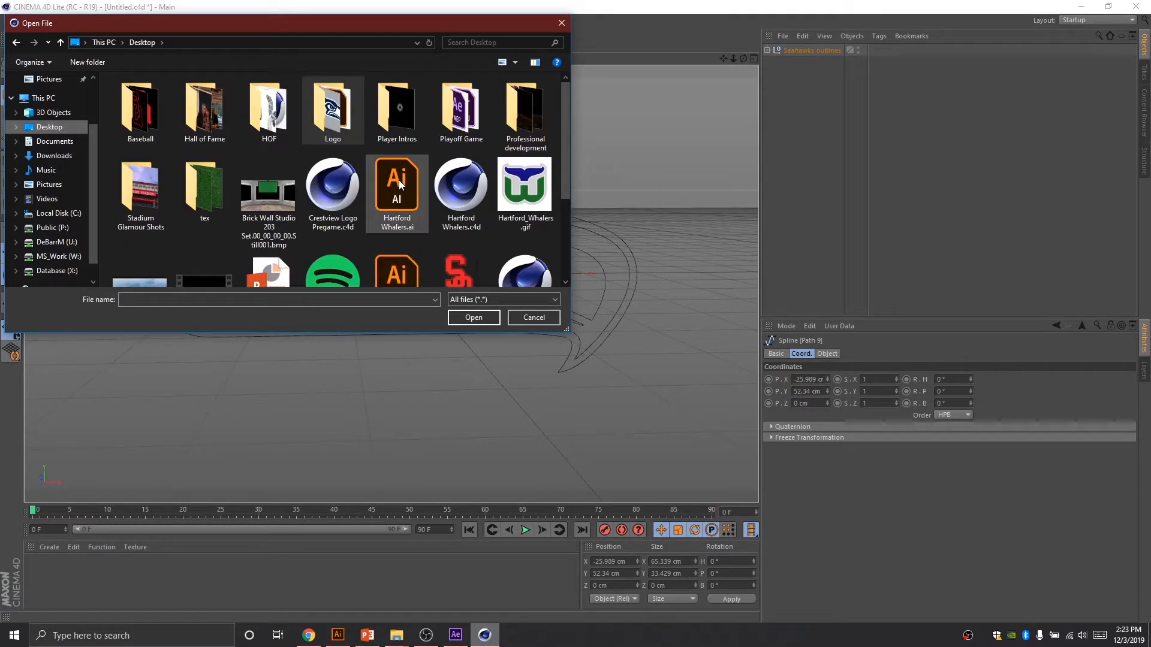
pyautogui.doubleClick(398, 179)
pyautogui.click(383, 310)
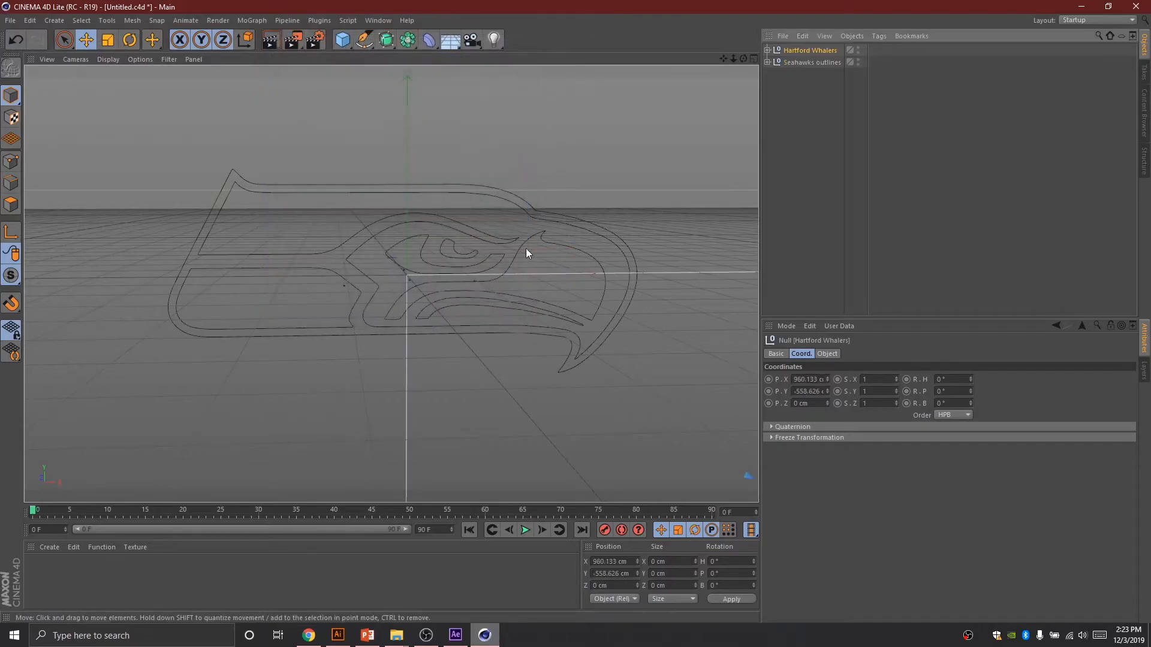
# - Center the Hartford Whalers null by setting its X and Y position to 0 cm
pyautogui.doubleClick(808, 380)
pyautogui.write('0')
pyautogui.doubleClick(802, 392)
pyautogui.write('0')
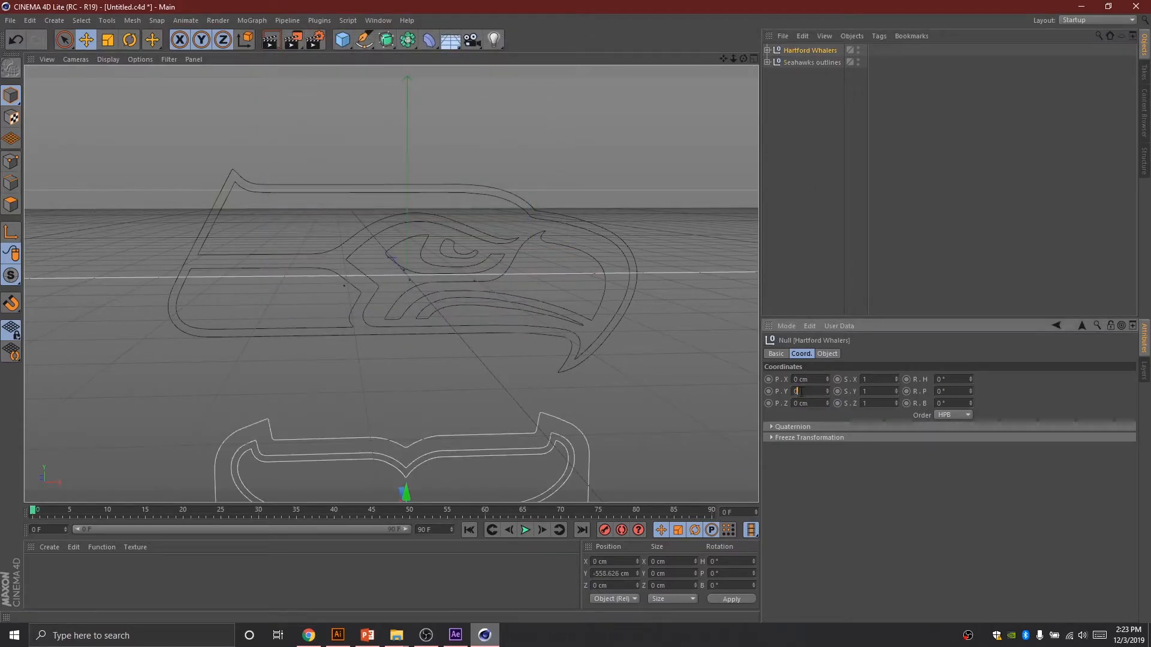
pyautogui.press('Return')
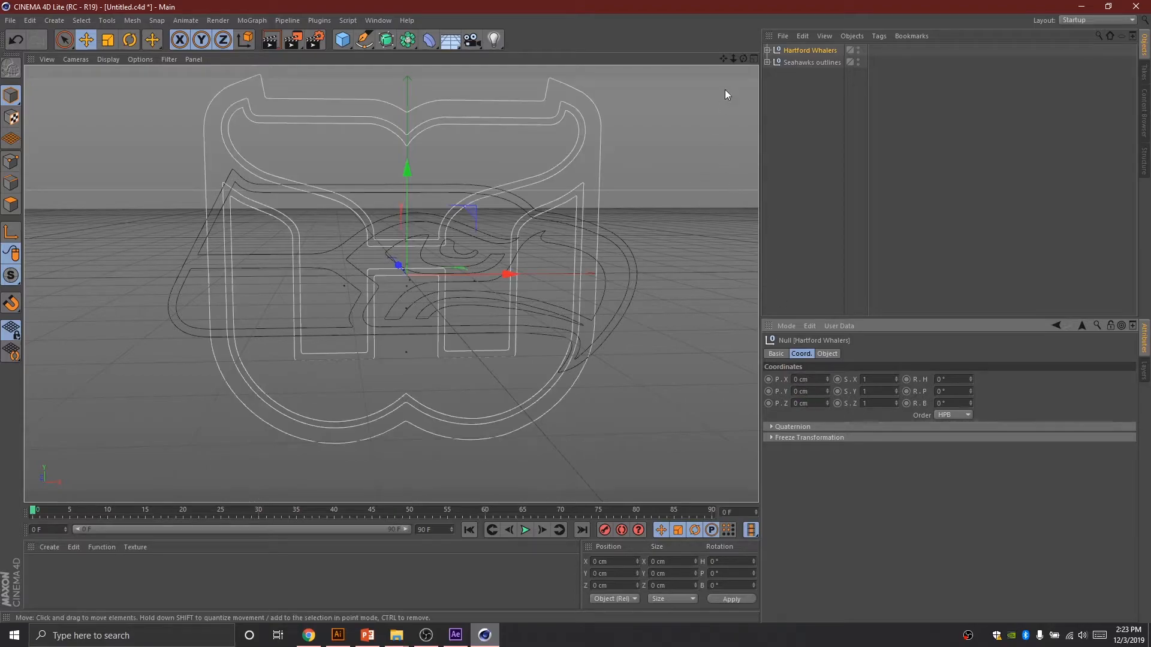
# - Expand the Hartford Whalers null, including Layer 1, Group 1 and its subgroups, to reveal all of its paths
pyautogui.click(768, 49)
pyautogui.click(773, 62)
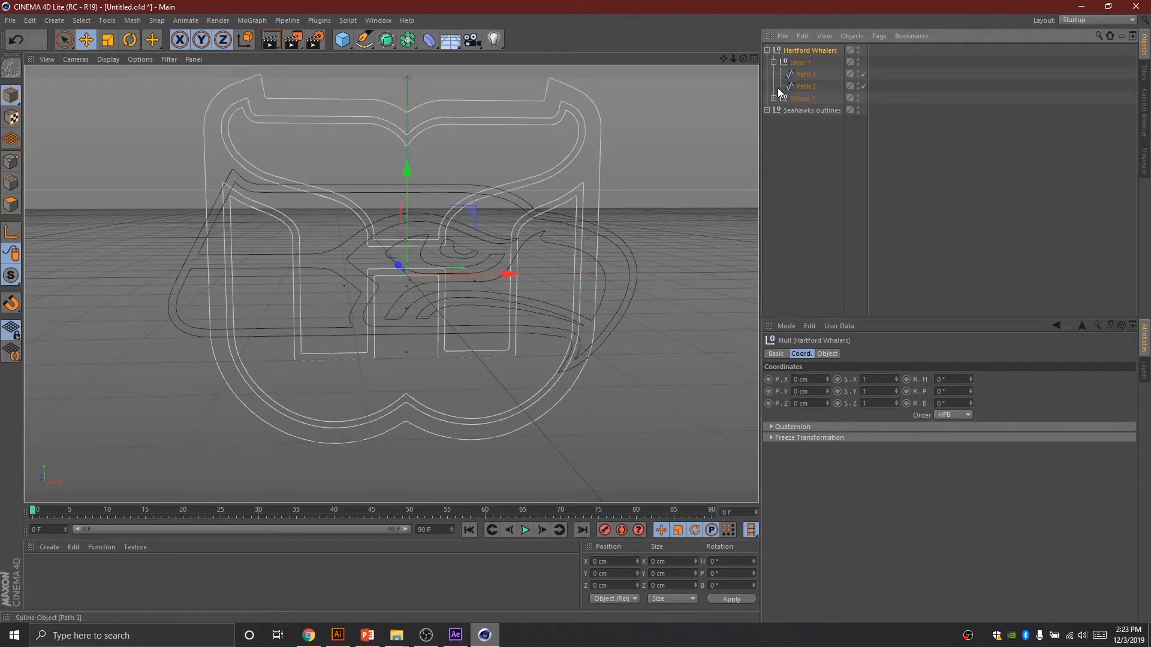
pyautogui.click(774, 98)
pyautogui.click(781, 111)
pyautogui.click(781, 158)
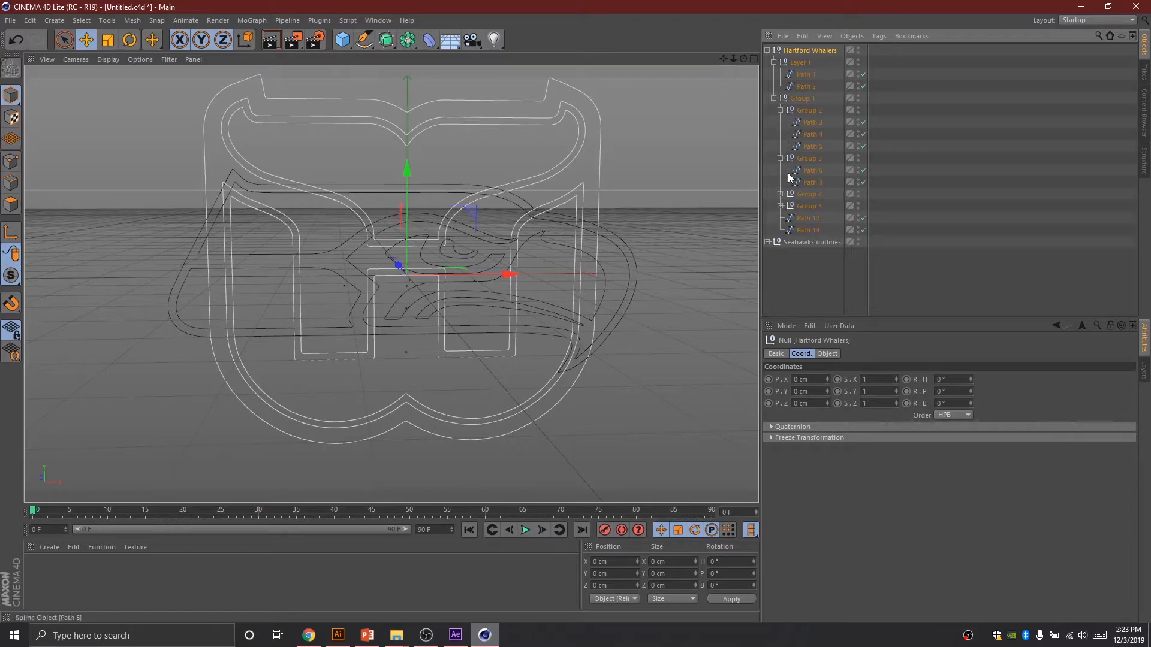
pyautogui.click(781, 193)
pyautogui.click(780, 231)
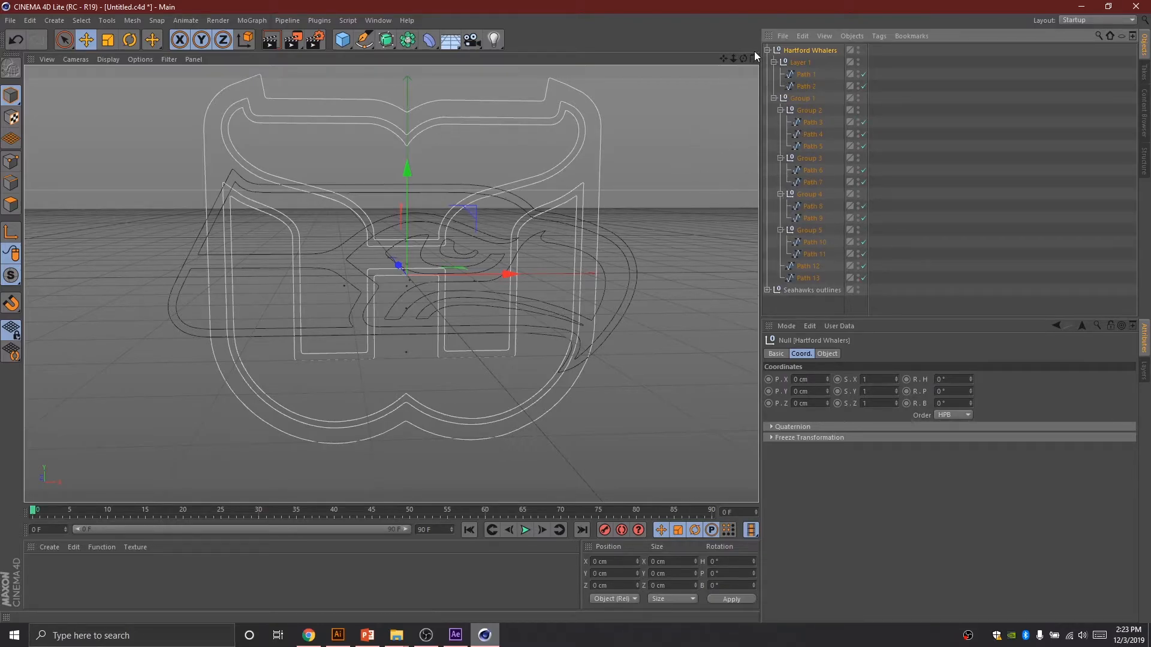
# - Delete the two rectangular frame splines, Path 1 and Path 2, from Layer 1 of the Hartford Whalers outlines
pyautogui.click(804, 74)
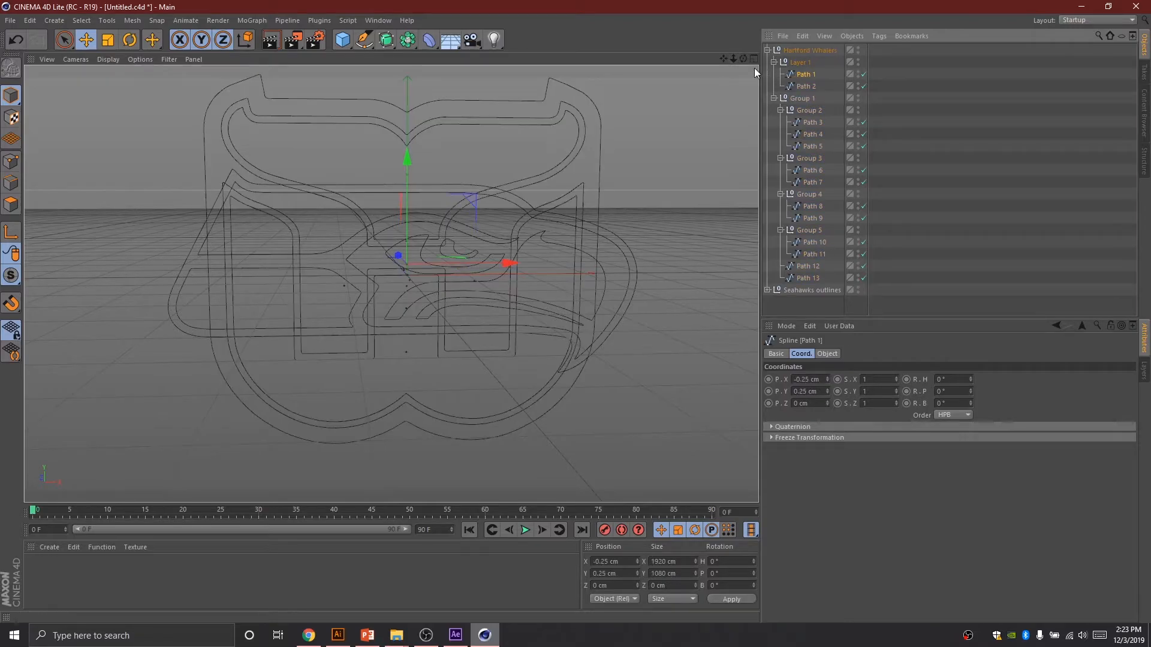
pyautogui.press('h')
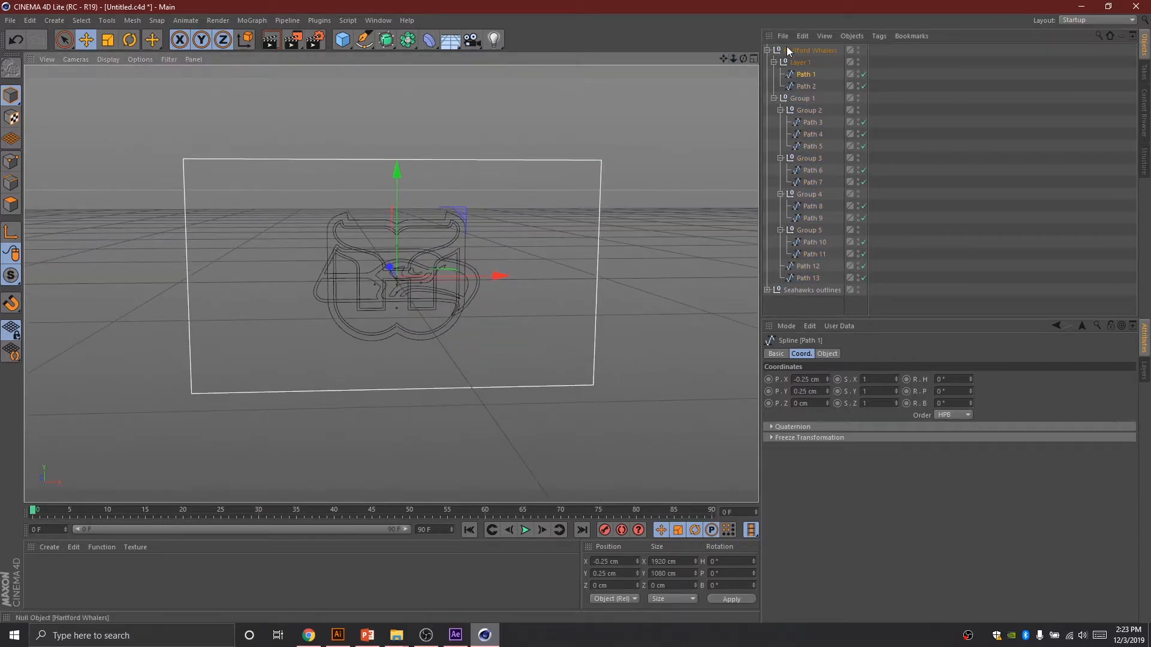
pyautogui.press('Delete')
pyautogui.click(807, 74)
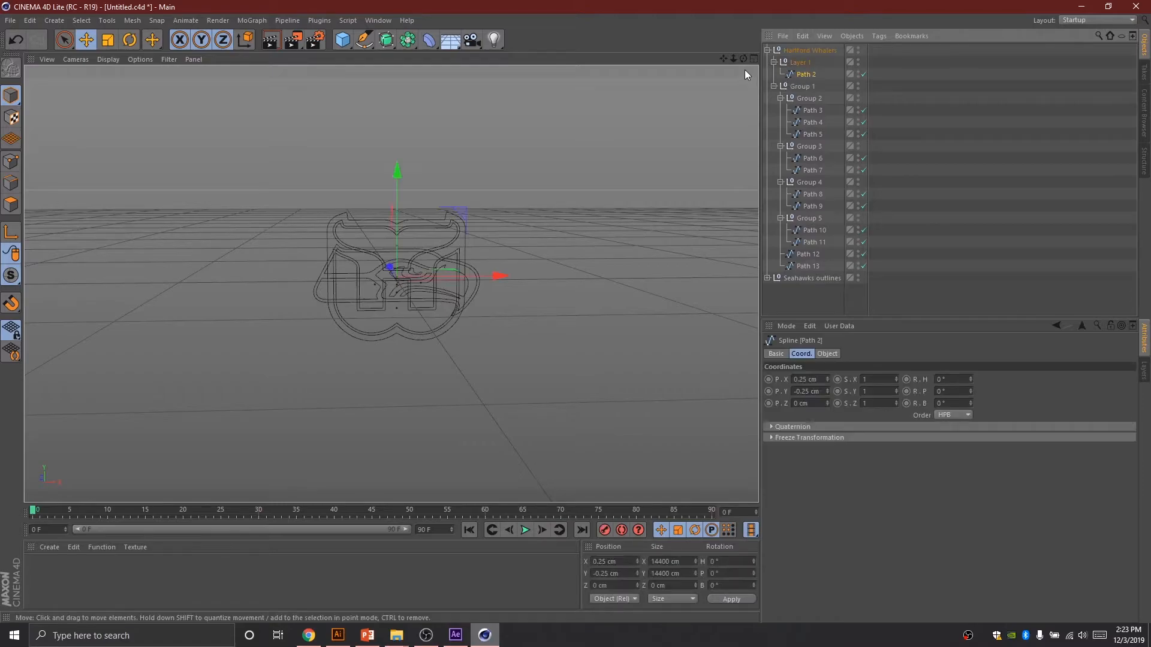
pyautogui.scroll(-12, 392, 284)
pyautogui.scroll(-3, 391, 283)
pyautogui.scroll(5, 391, 284)
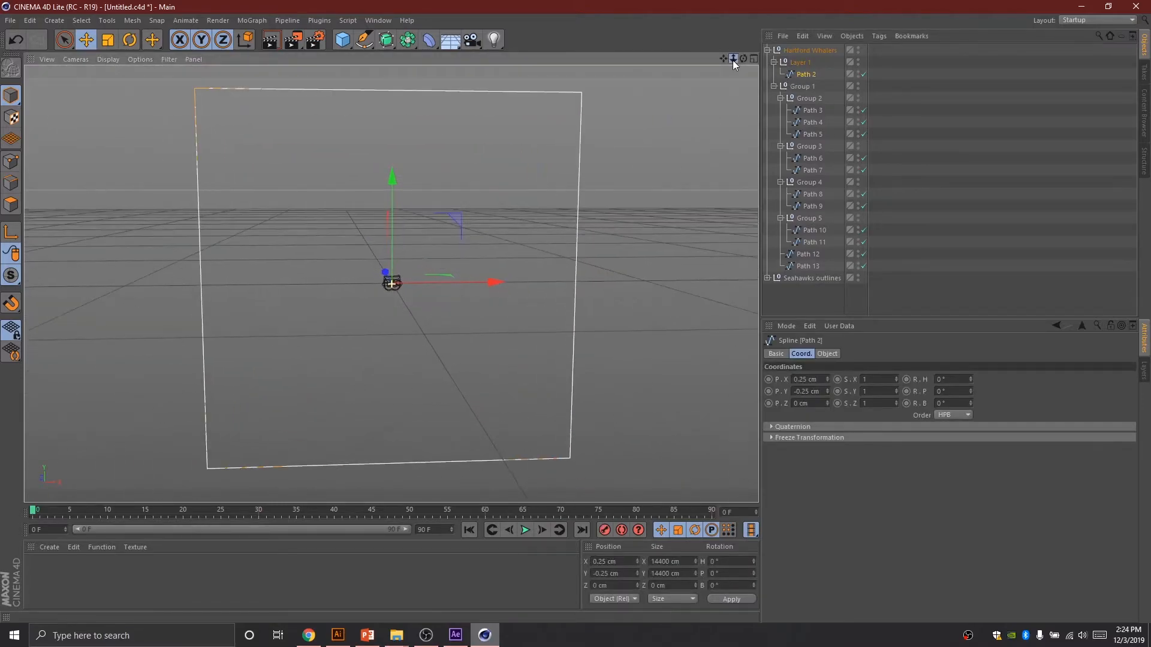
pyautogui.press('Delete')
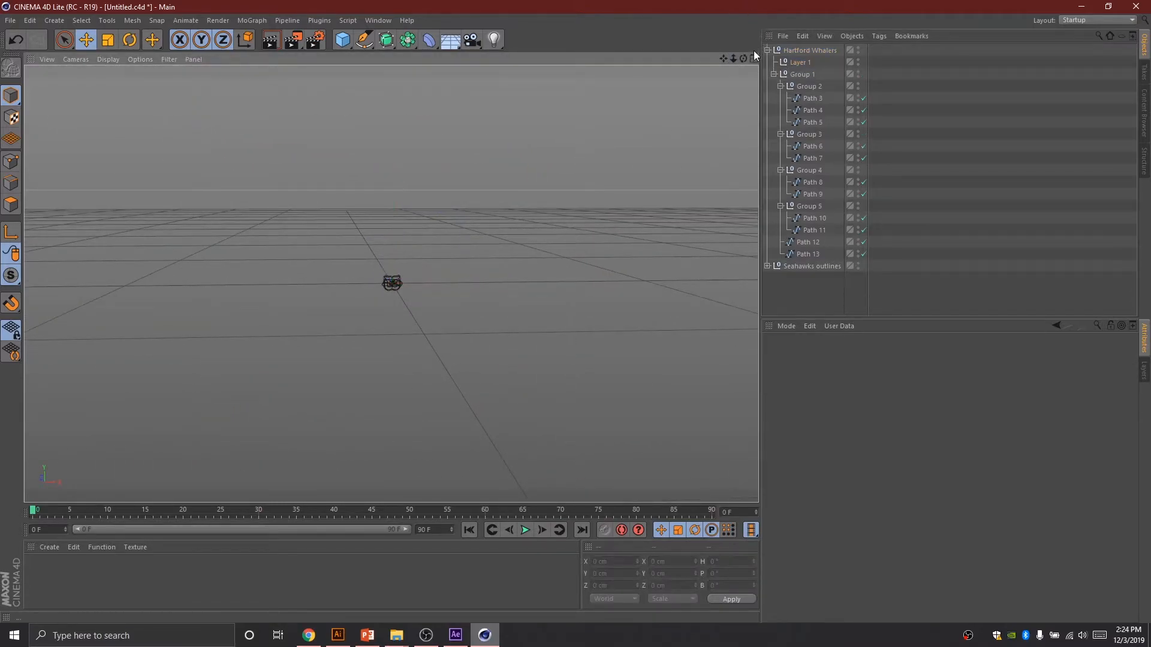
pyautogui.moveTo(733, 59)
pyautogui.mouseDown()
pyautogui.moveTo(761, 65)
pyautogui.moveTo(732, 59)
pyautogui.mouseUp()
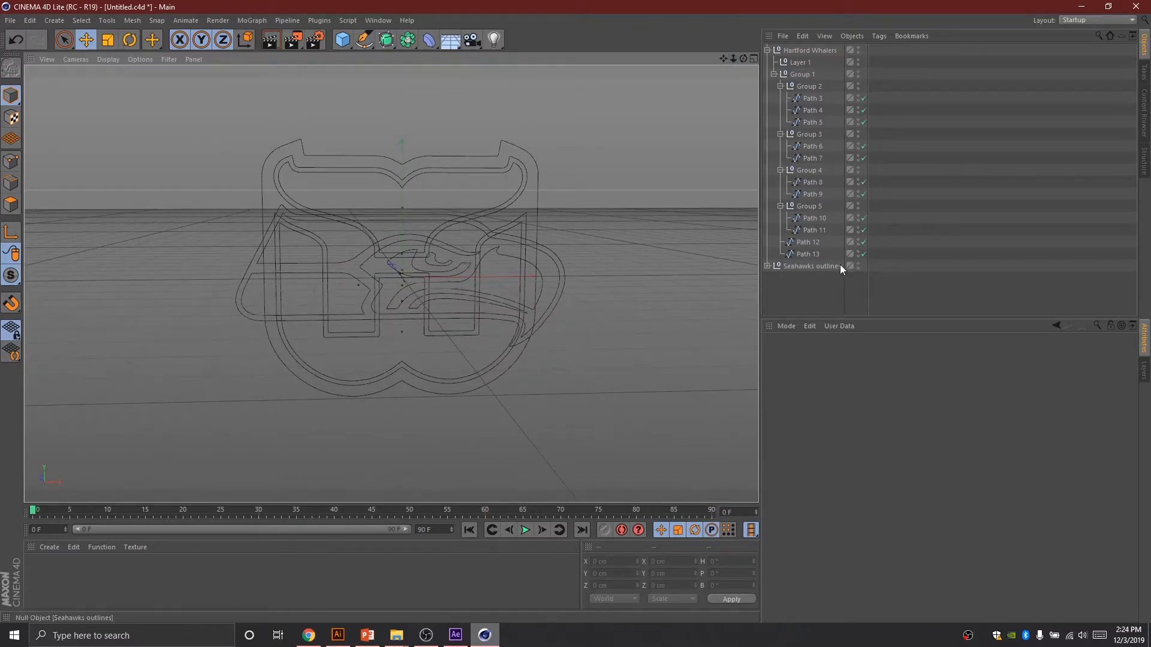
# - Hide the Seahawks outlines in the viewport and highlight Path 3 and Path 4 of the Hartford Whalers' Group 2
pyautogui.click(860, 264)
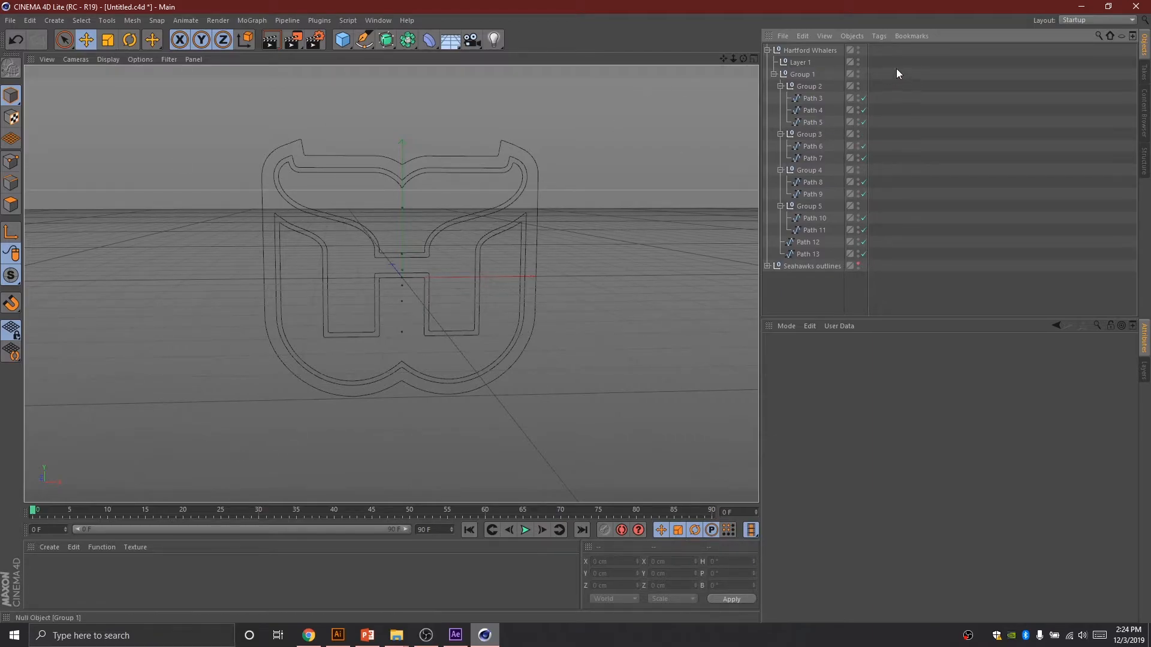
pyautogui.click(810, 100)
pyautogui.click(814, 111)
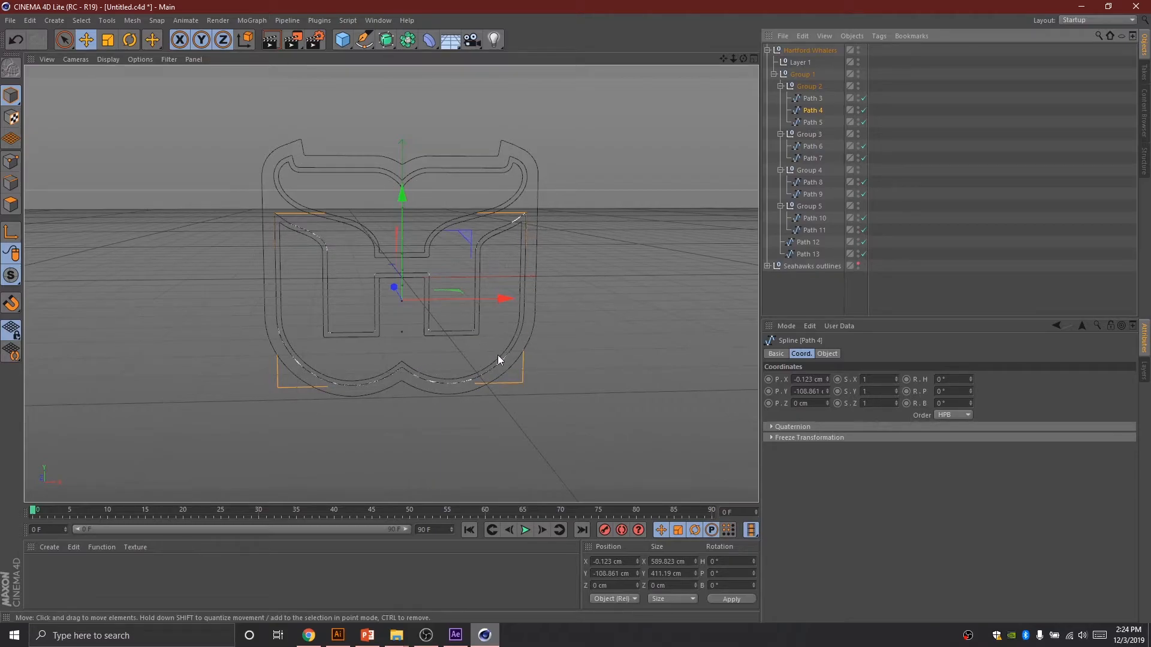
pyautogui.hotkey('alt', 'Tab')
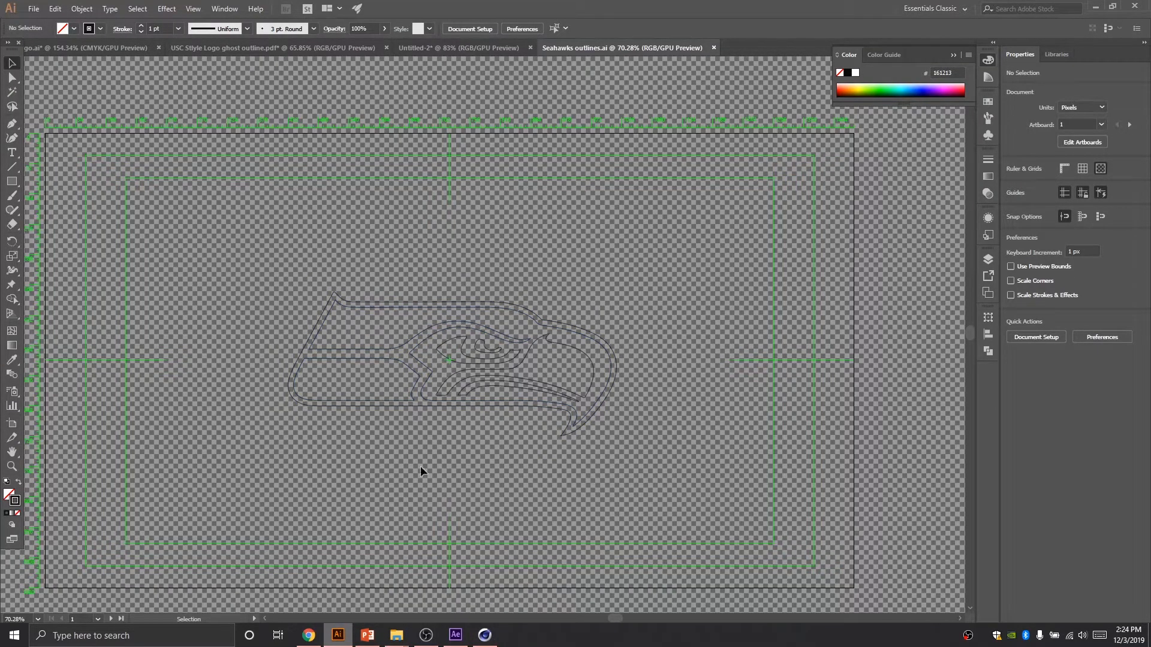
pyautogui.click(484, 635)
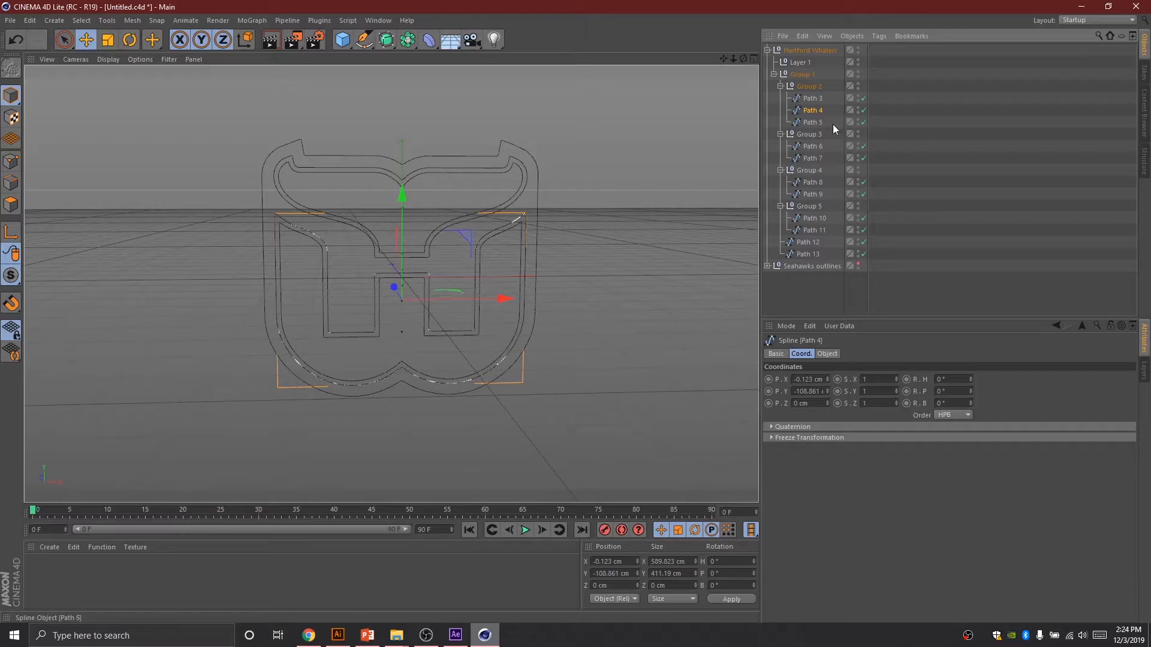
# - Delete the splines Path 4 and Path 5 from Group 2 of the Hartford Whalers outlines
pyautogui.click(812, 123)
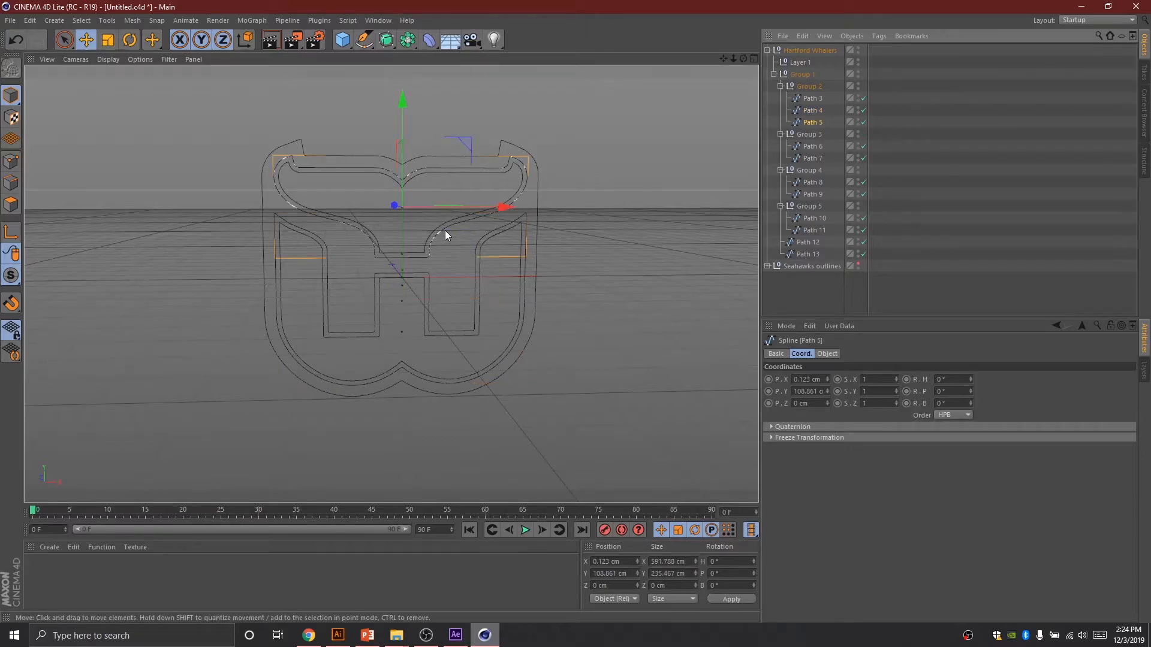
pyautogui.click(808, 111)
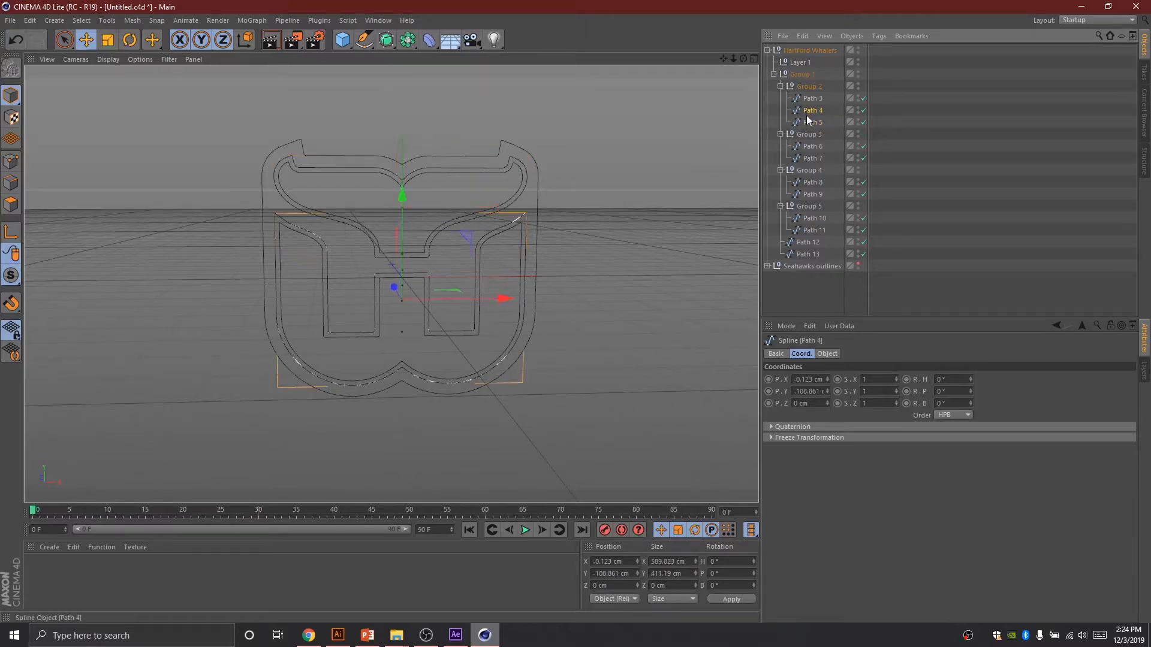
pyautogui.press('Delete')
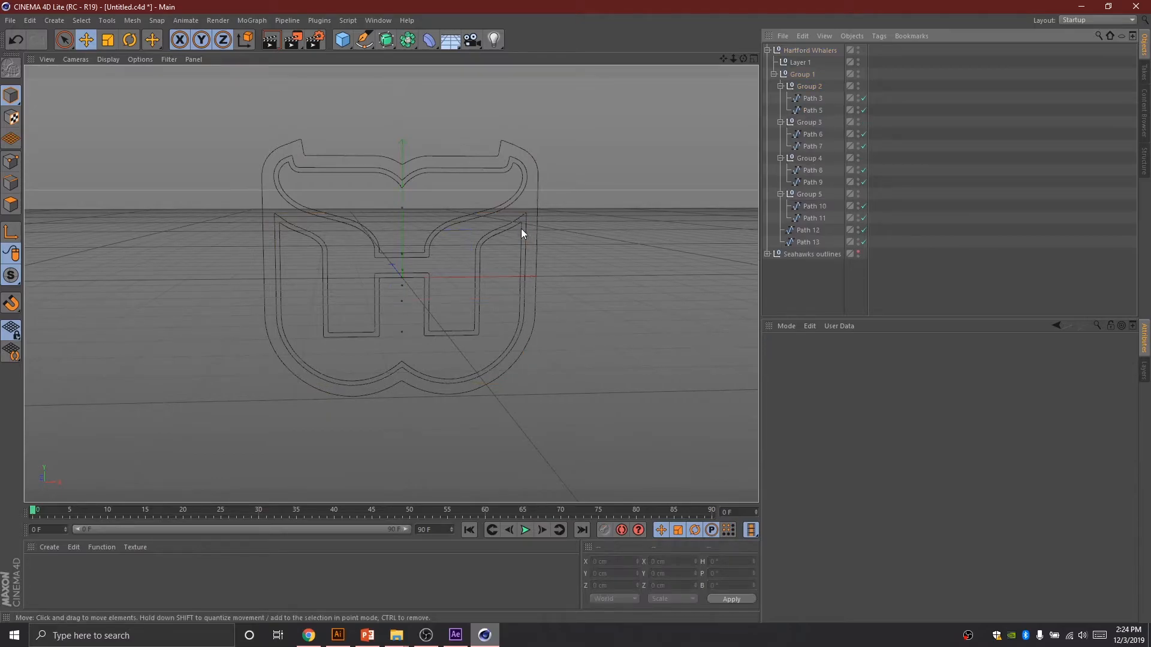
pyautogui.click(810, 110)
pyautogui.press('Delete')
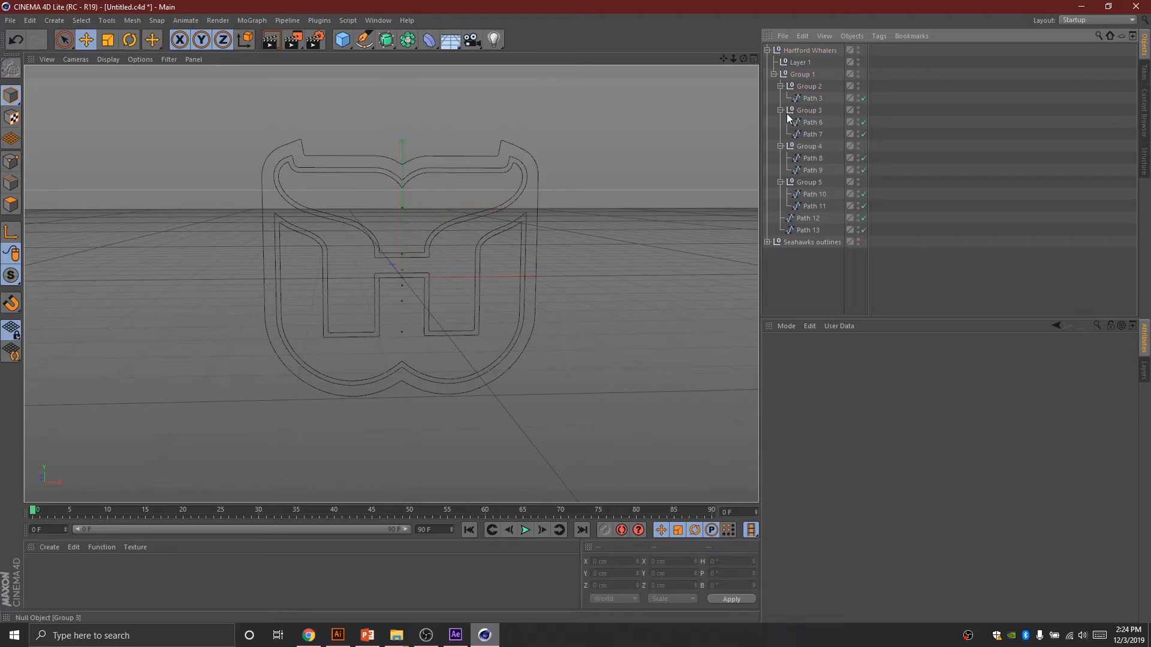
# - Collapse the Hartford Whalers null and delete it with all its paths from the scene
pyautogui.click(338, 636)
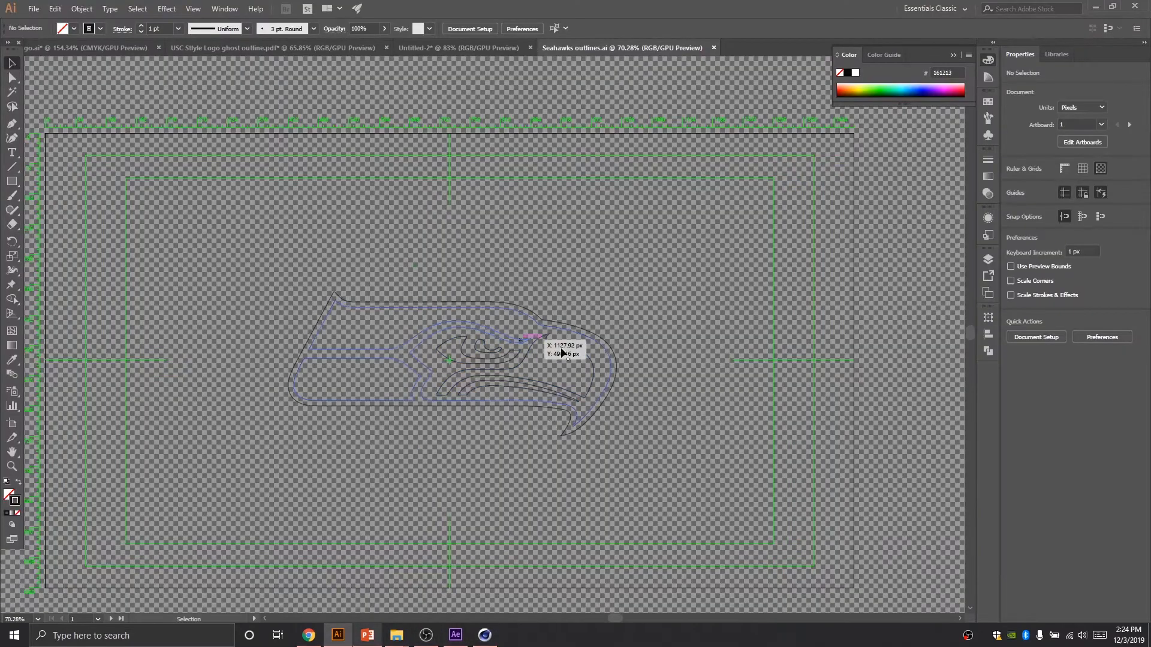
pyautogui.click(495, 637)
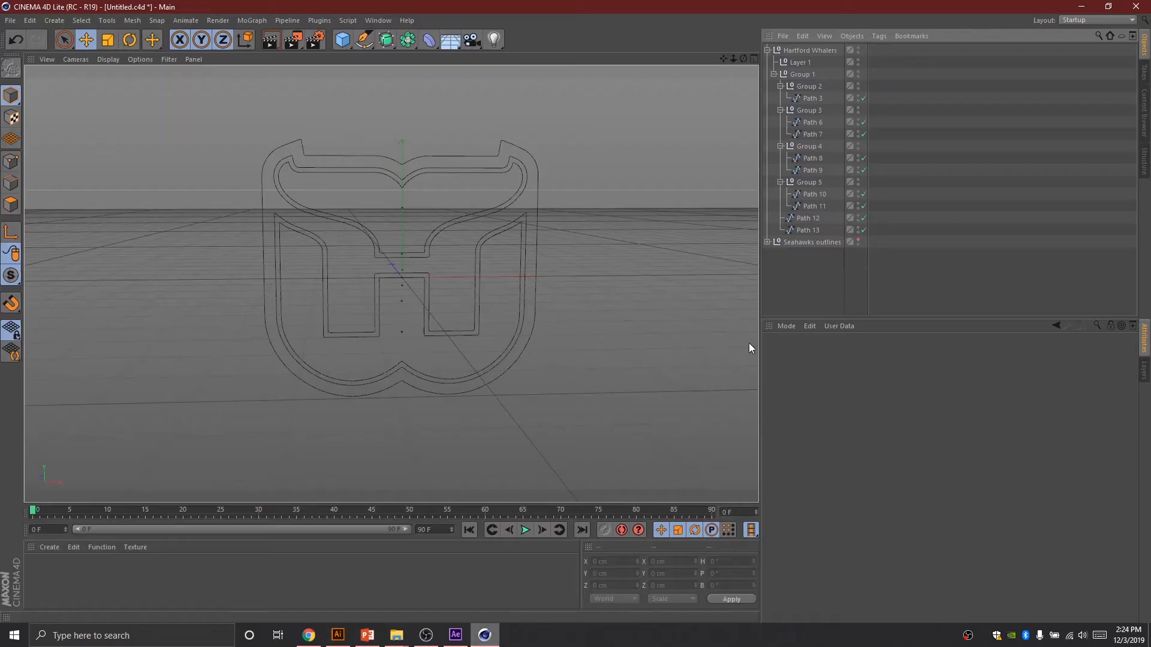
pyautogui.click(811, 136)
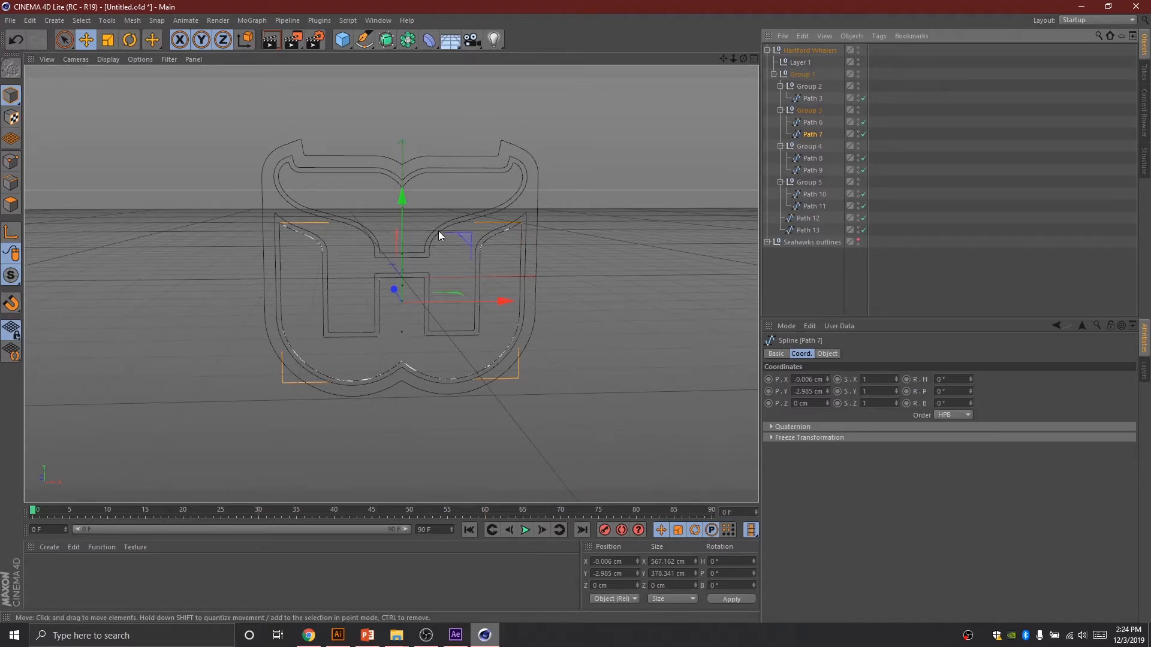
pyautogui.click(767, 50)
pyautogui.click(796, 53)
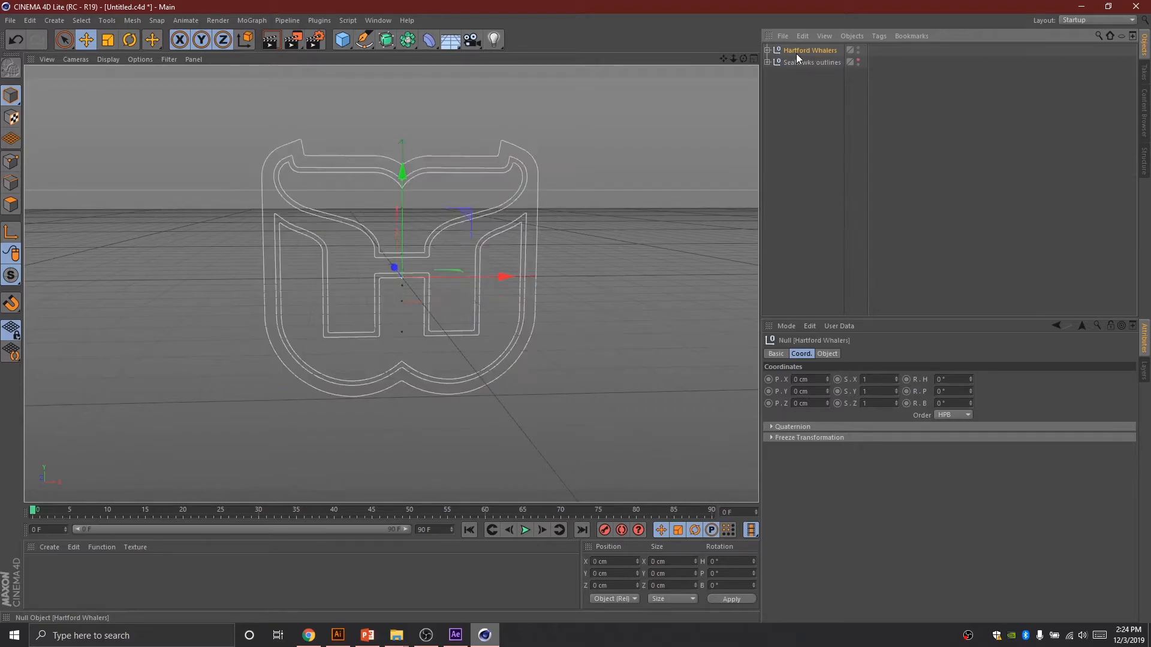
pyautogui.press('Delete')
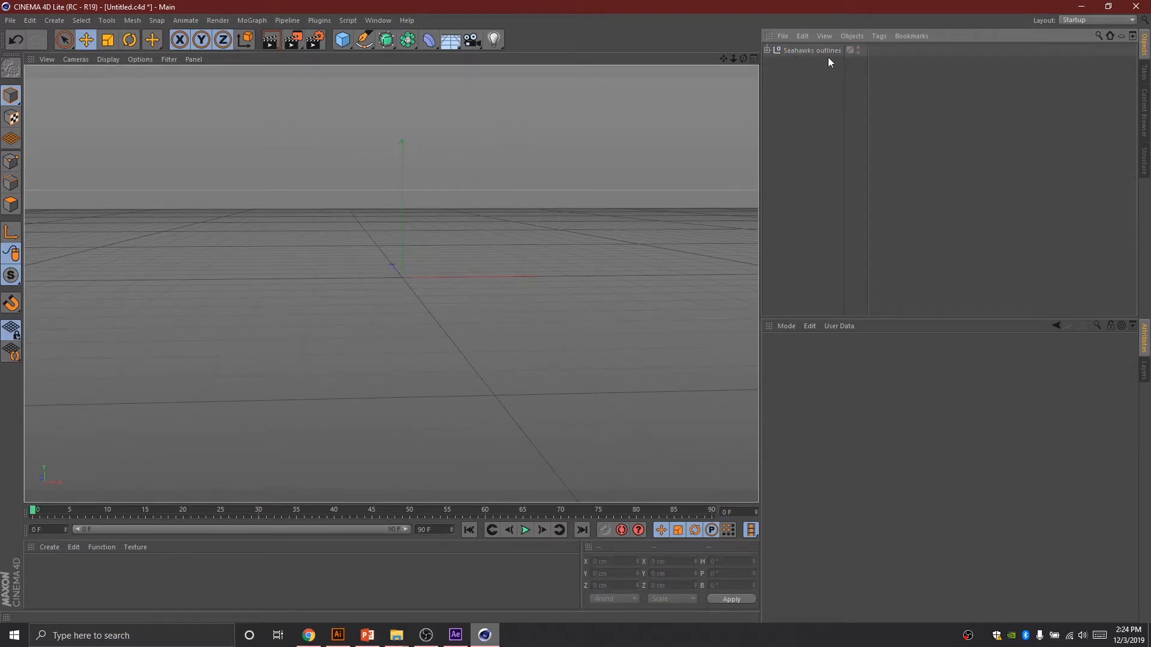
# - Show the Seahawks outlines in the viewport and expand their hierarchy to reveal the paths
pyautogui.click(858, 48)
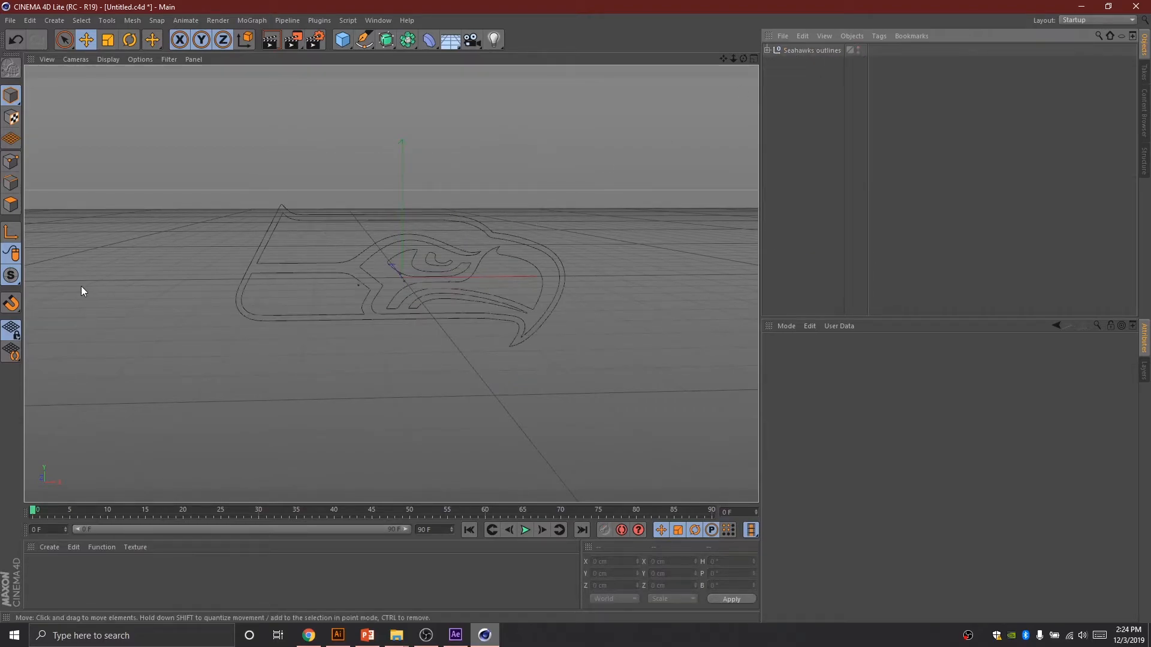
pyautogui.moveTo(734, 59); pyautogui.dragTo(696, 57)
pyautogui.click(767, 50)
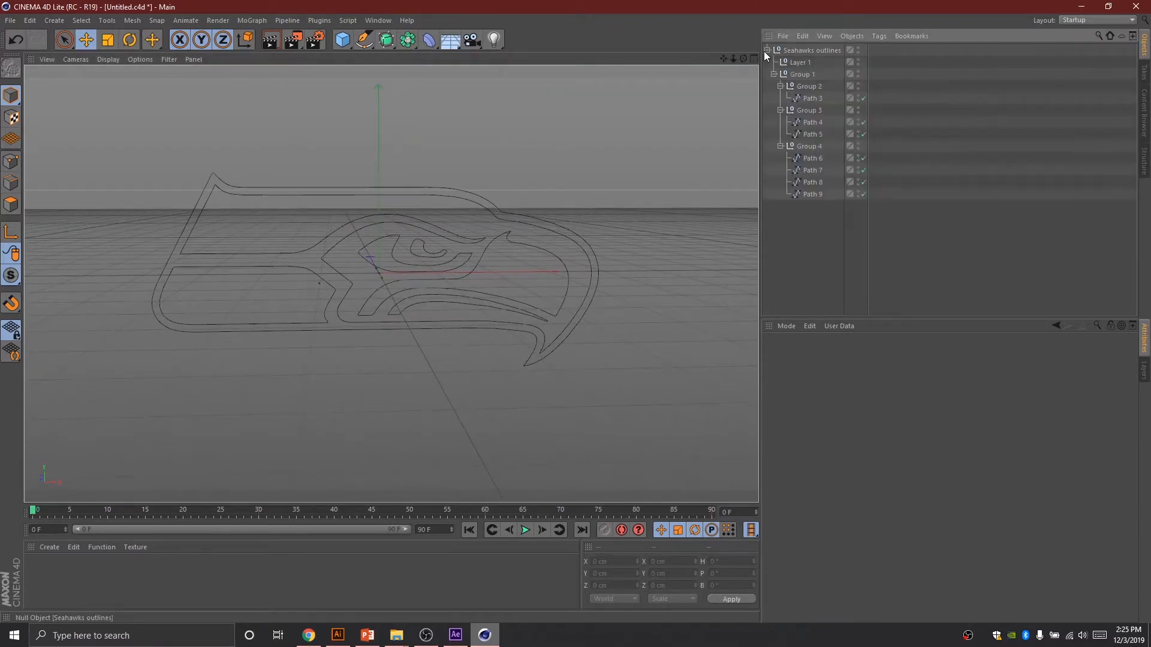
# - Rename Path 3, the outer contour of the Seahawks logo in Group 2, as Outline
pyautogui.click(809, 98)
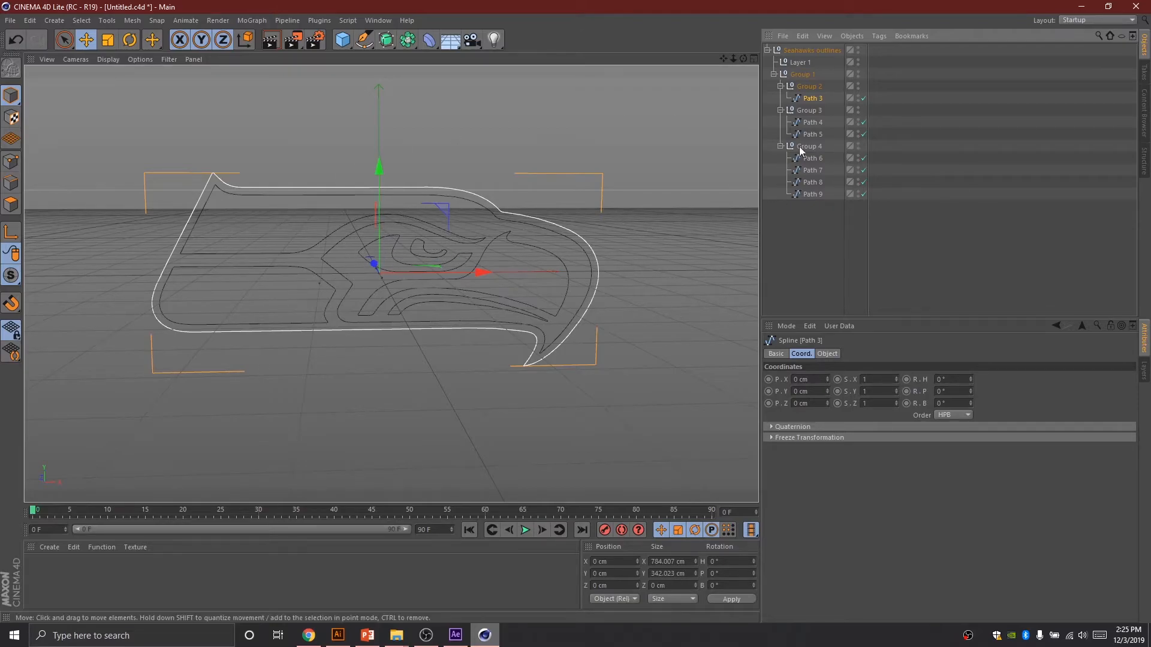
pyautogui.doubleClick(809, 98)
pyautogui.write('o')
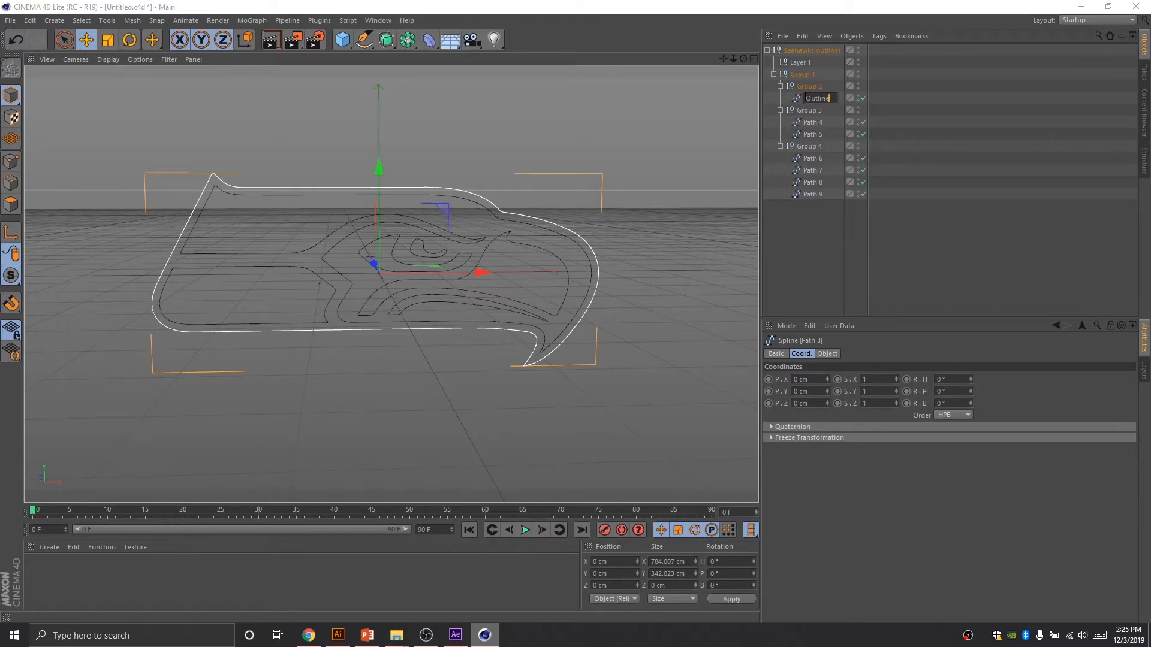
pyautogui.press('Return')
# - Check the Seahawks logo image in Chrome, return to Cinema 4D and rename Path 4 in Group 3 as Dark Blue
pyautogui.click(807, 122)
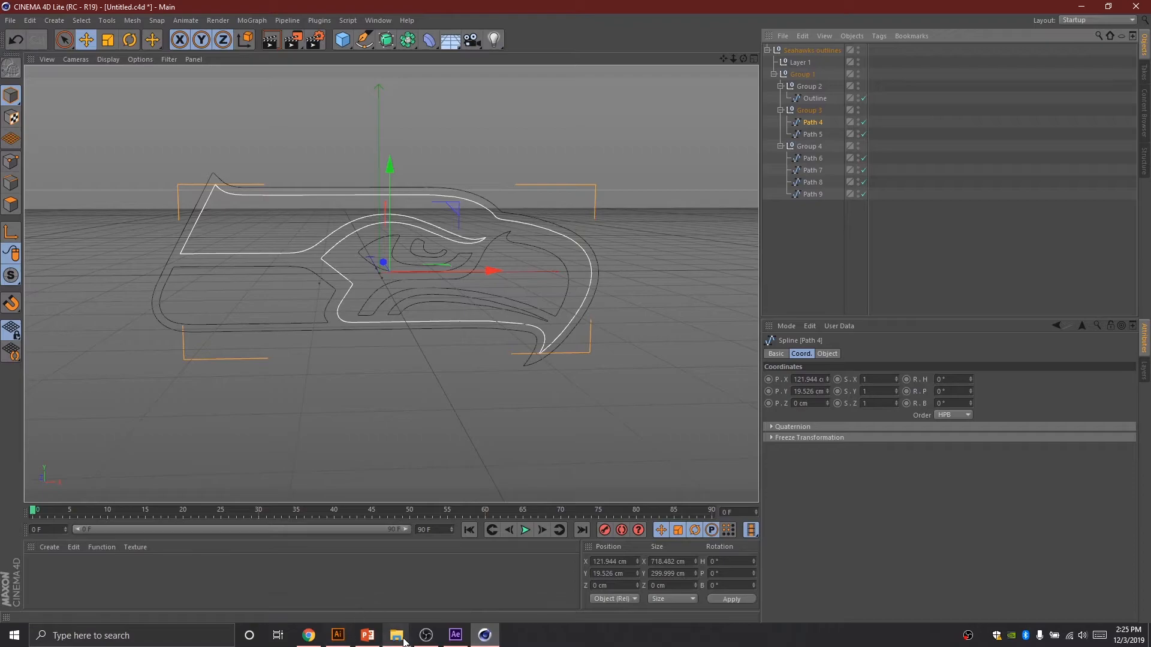
pyautogui.click(302, 643)
pyautogui.click(789, 10)
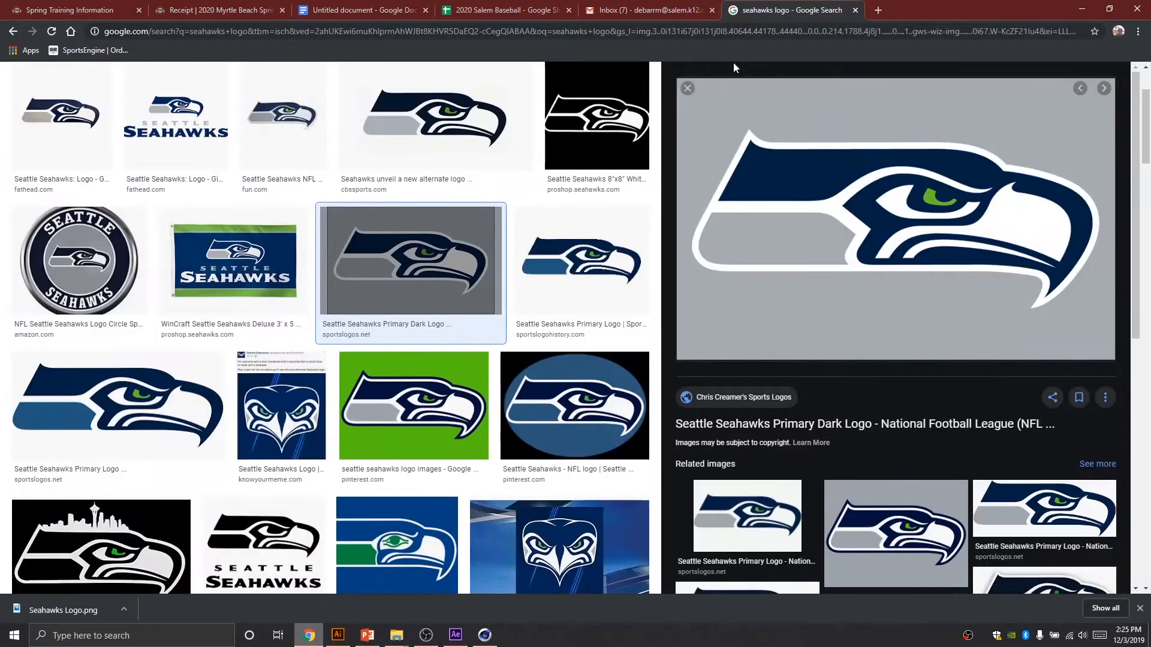
pyautogui.click(485, 637)
pyautogui.click(485, 638)
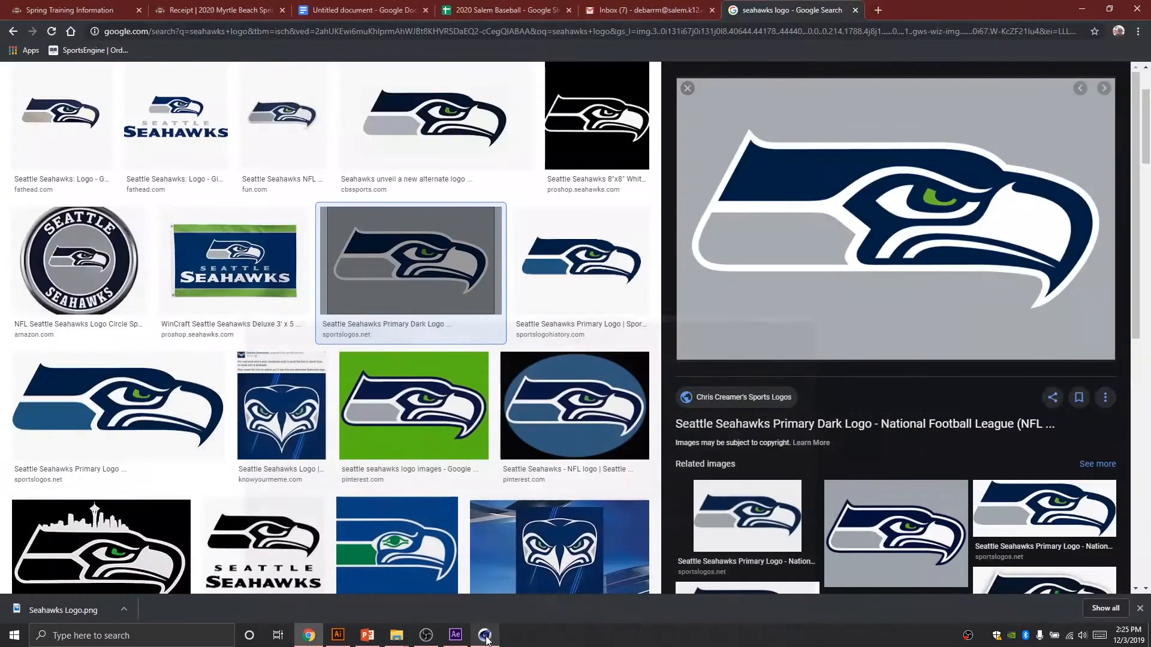
pyautogui.click(485, 637)
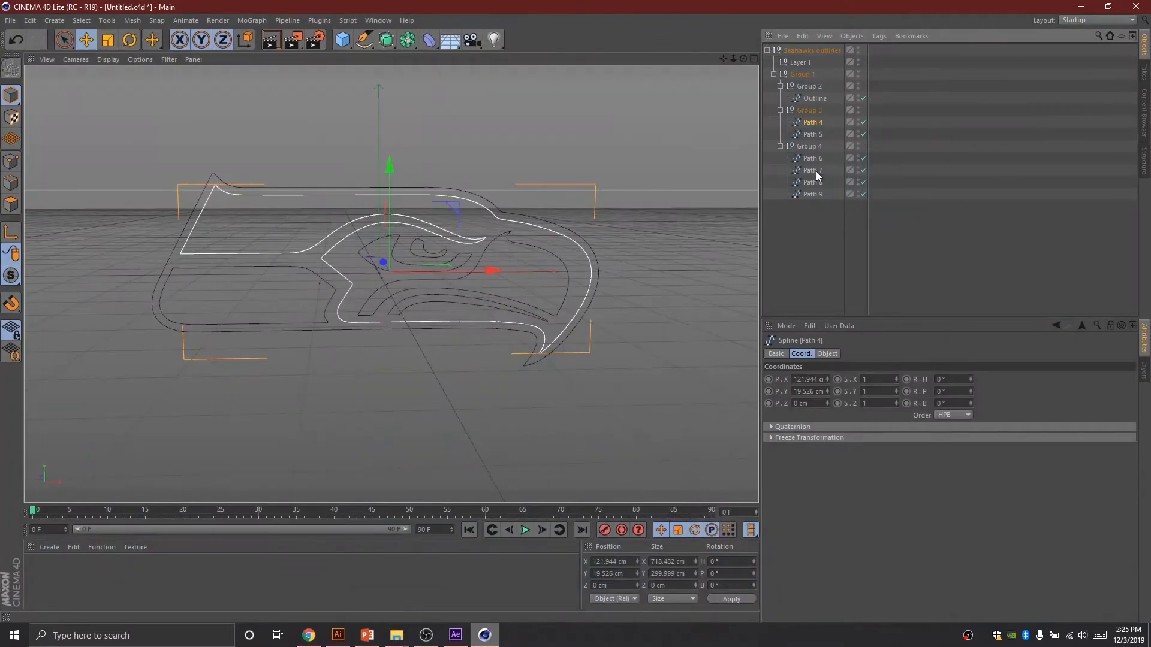
pyautogui.doubleClick(813, 123)
pyautogui.write('Dark Blue')
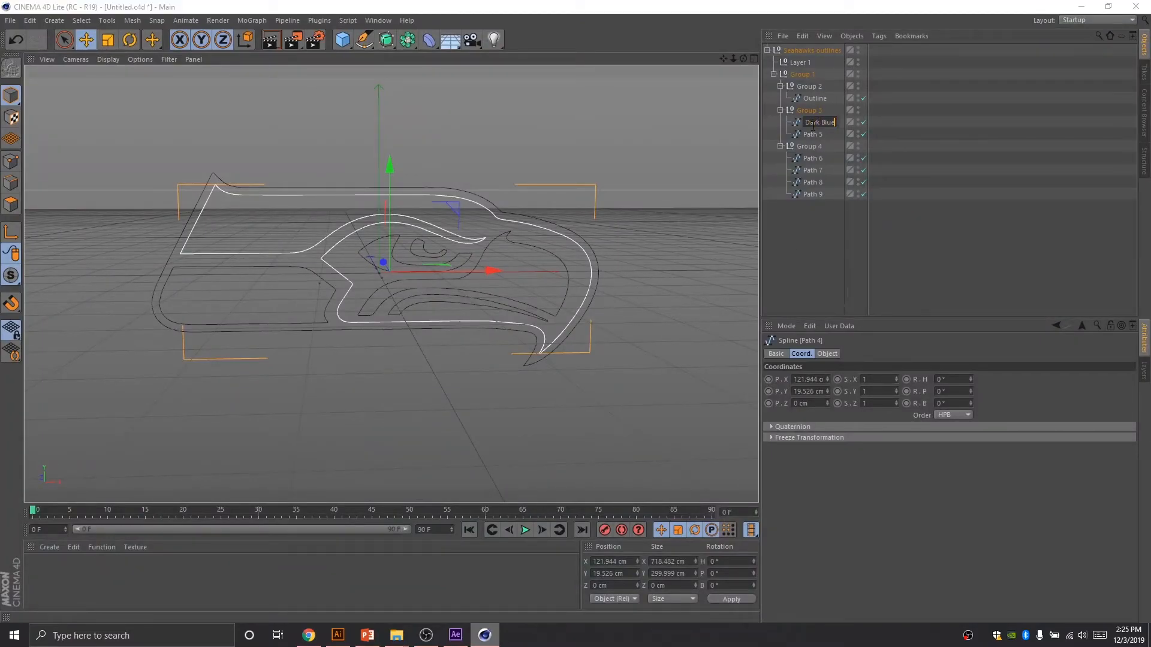
# - Rename Path 5, the lower back section of the logo in Group 3, as Grey Corner Panel
pyautogui.click(809, 134)
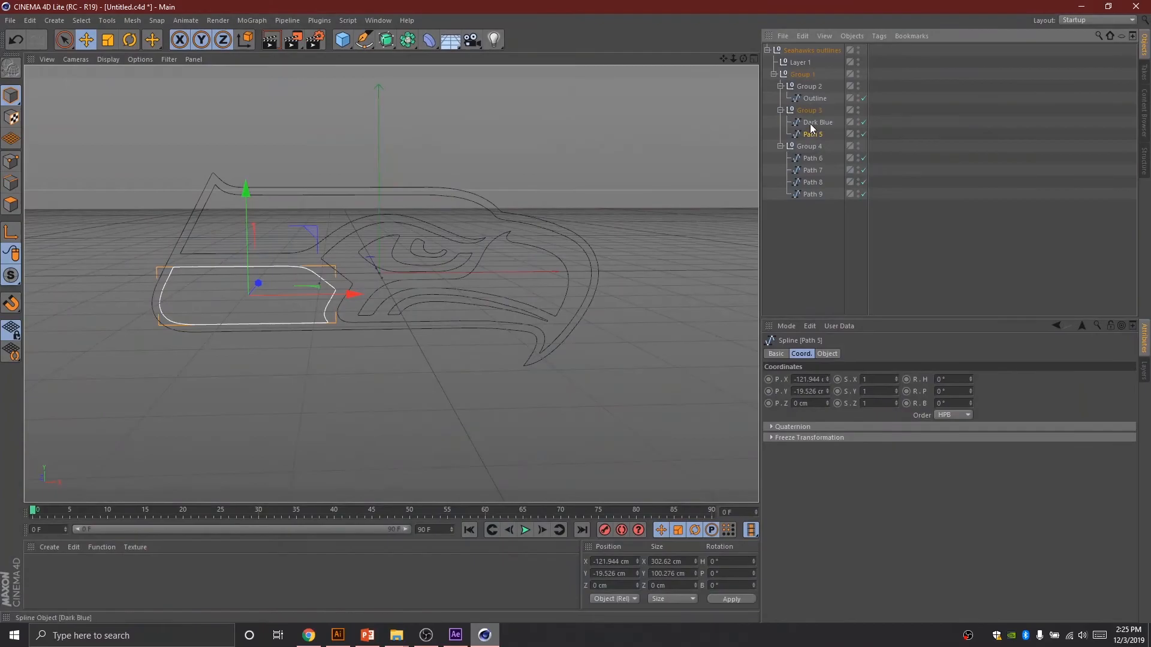
pyautogui.doubleClick(814, 135)
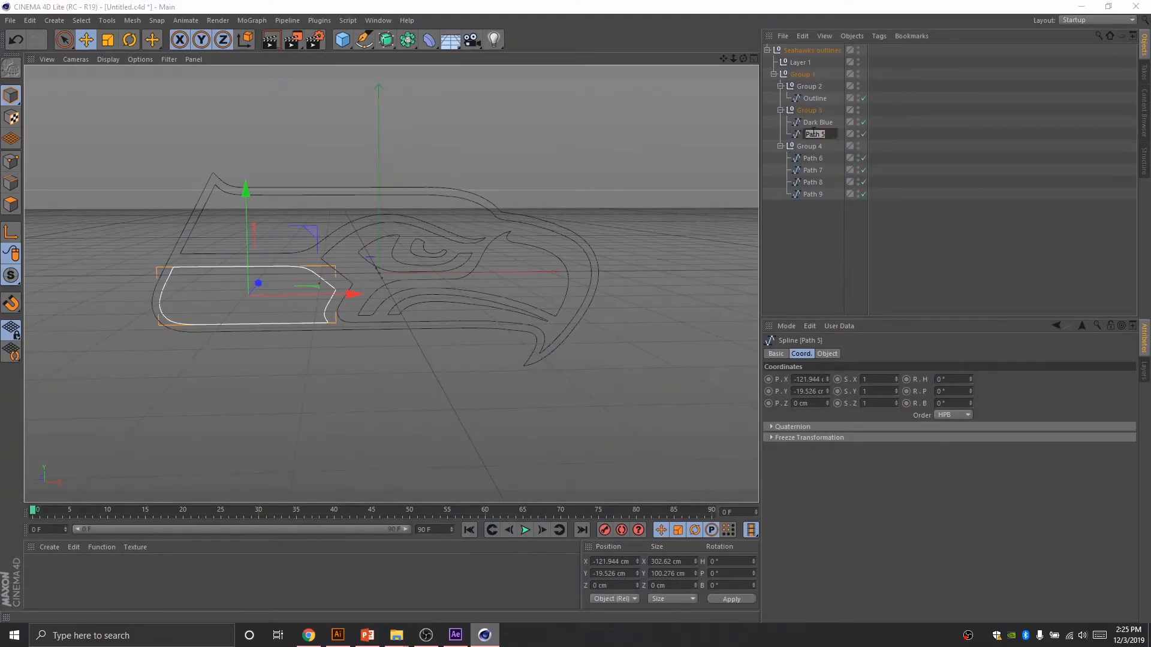
pyautogui.write('Grey Corner Panel')
pyautogui.press('Return')
# - Rename Path 6, the beak shape in Group 4, as Beak Outline
pyautogui.click(815, 158)
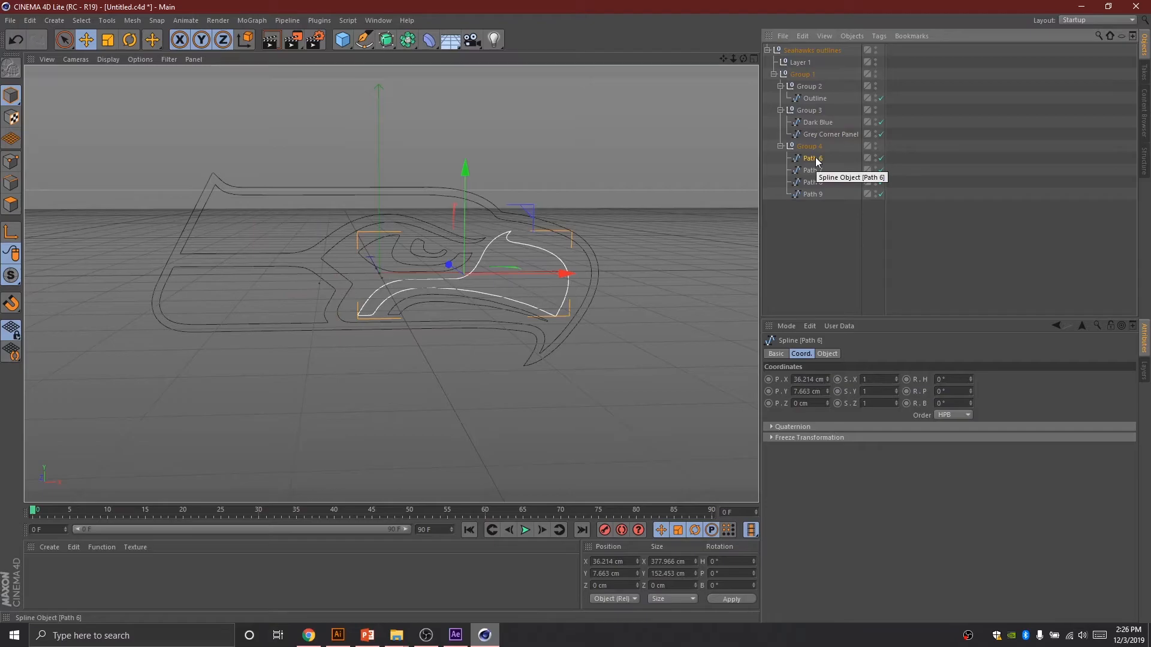
pyautogui.doubleClick(814, 158)
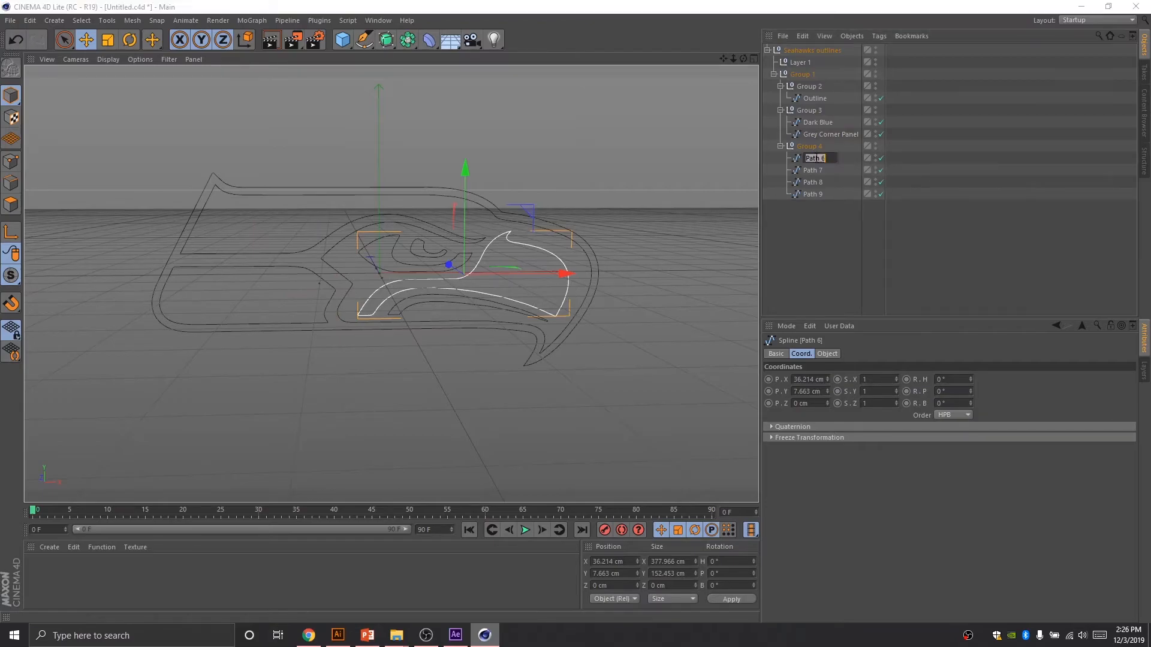
pyautogui.write('Beak Outline')
# - Rename Path 7, the shape around the eye in Group 4, as Eye Outline
pyautogui.click(813, 175)
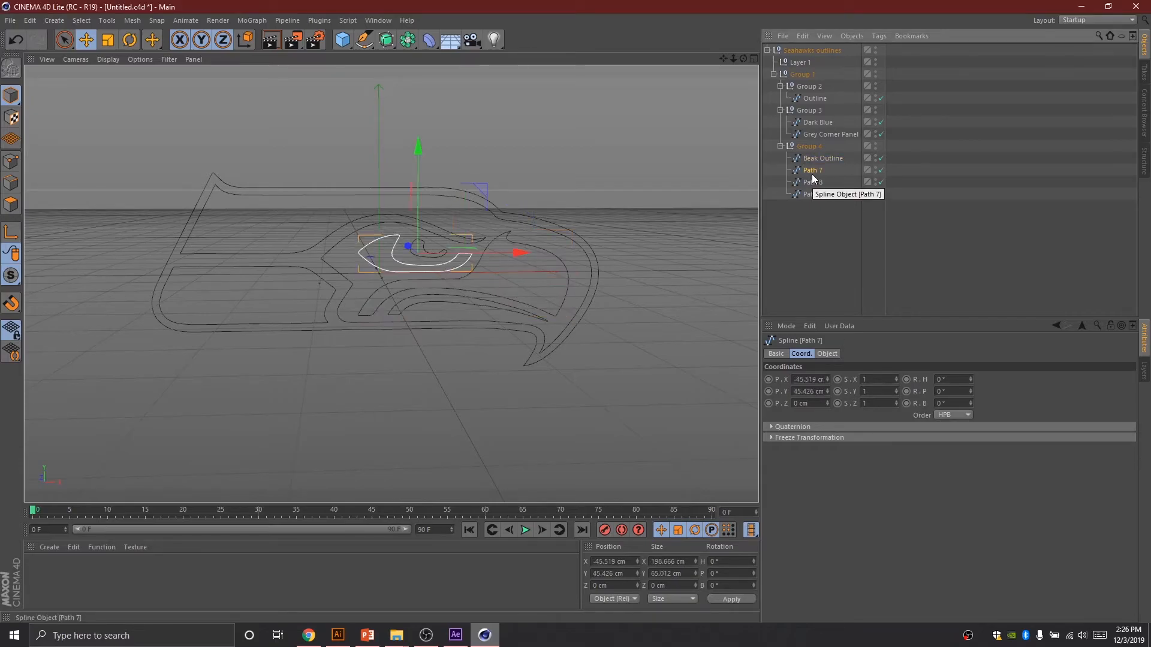
pyautogui.doubleClick(813, 171)
pyautogui.write('B')
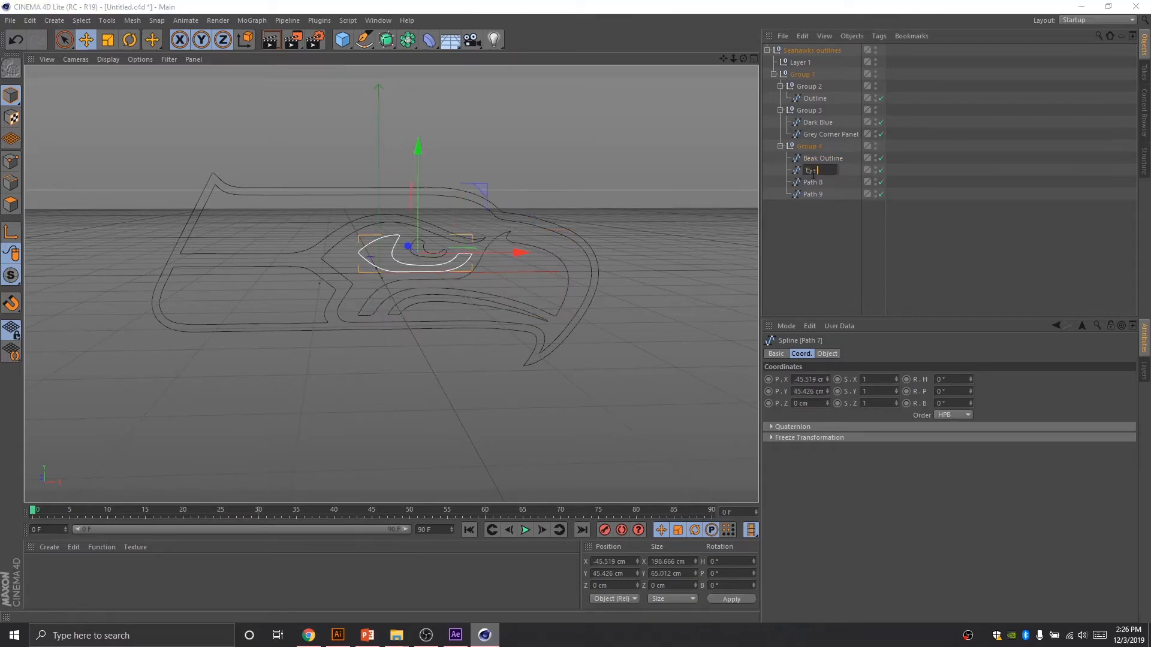
pyautogui.write('ye Outline')
pyautogui.press('Return')
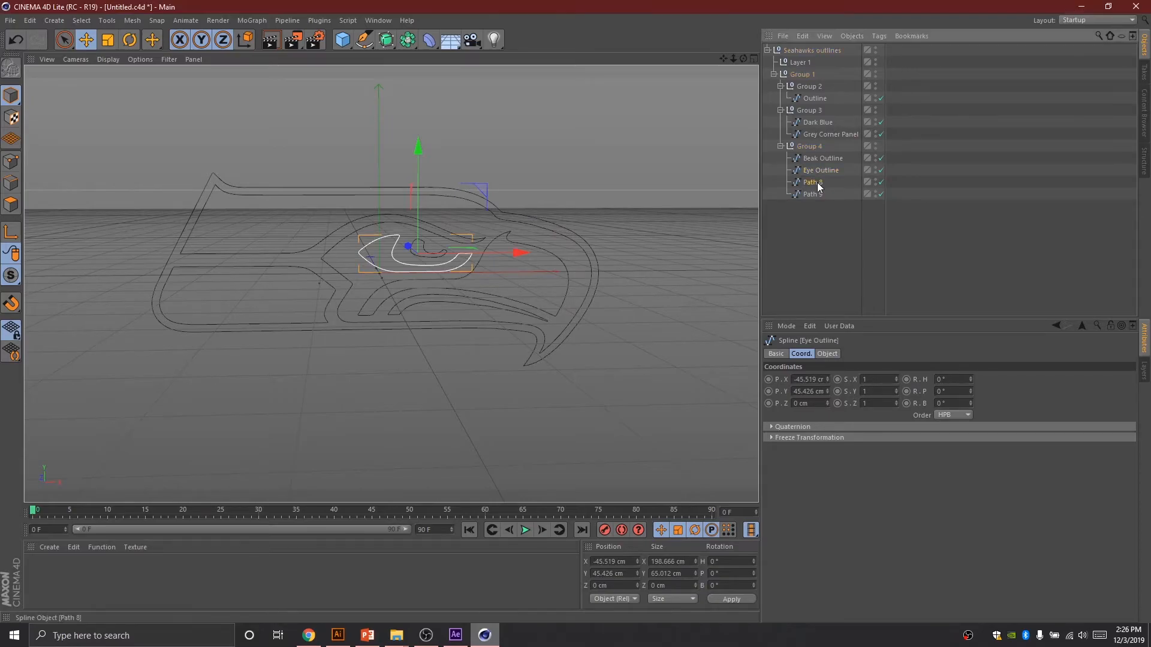
# - Compare Path 8 with the logo image in Chrome, return to Cinema 4D and rename the spline as Mouth
pyautogui.click(818, 182)
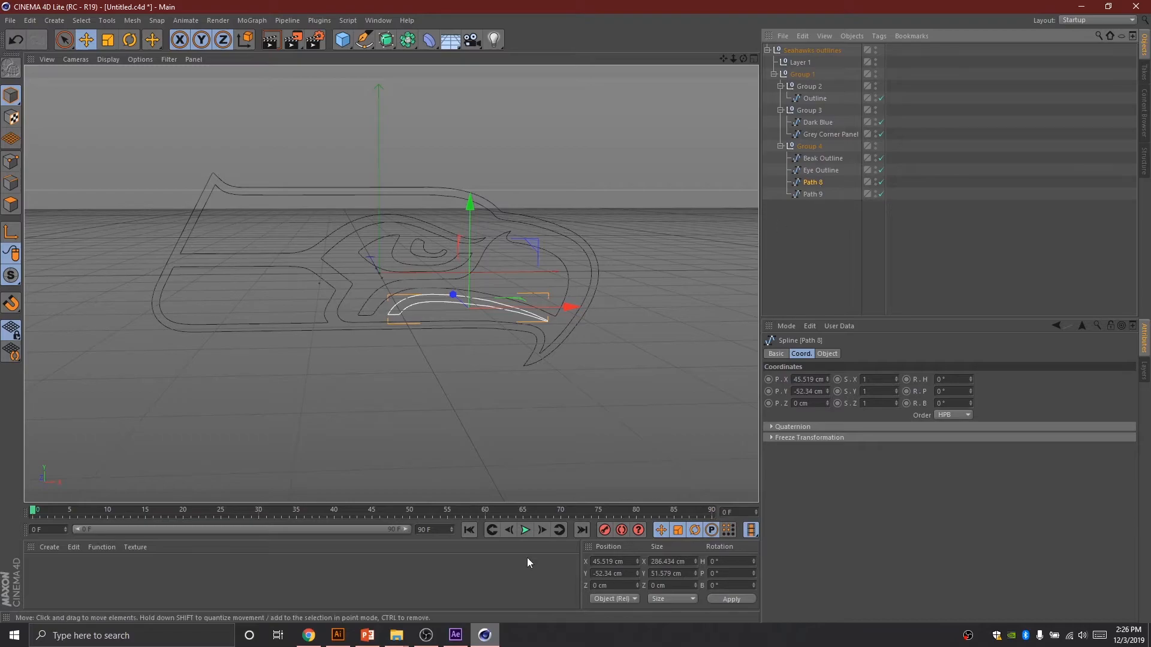
pyautogui.click(485, 639)
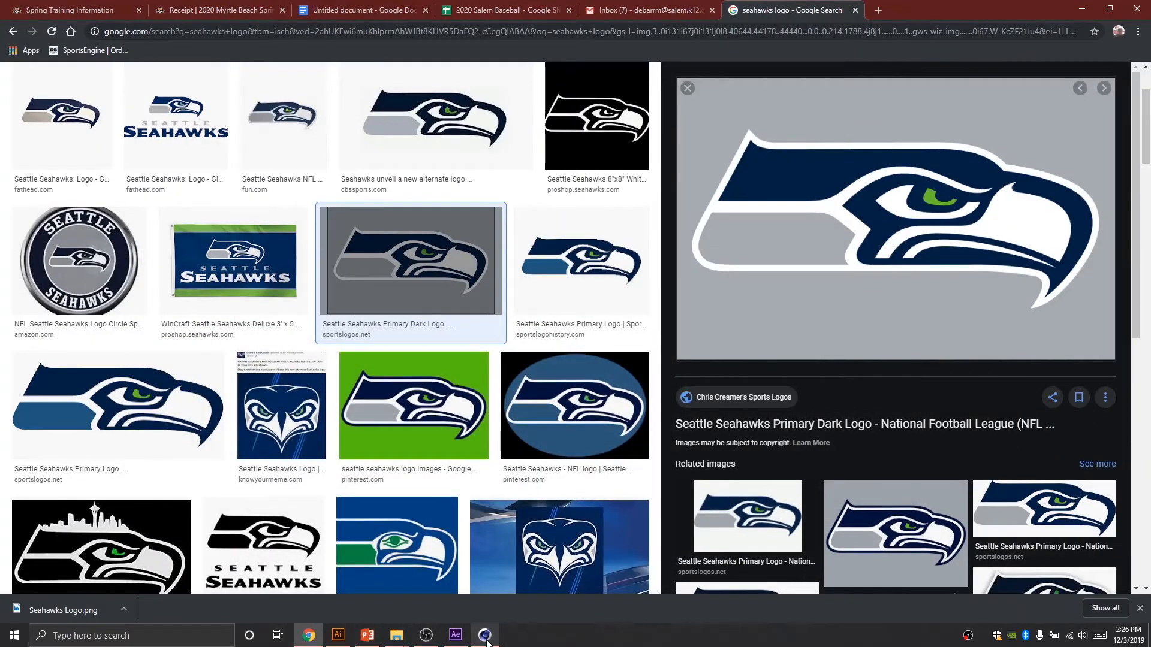
pyautogui.click(485, 637)
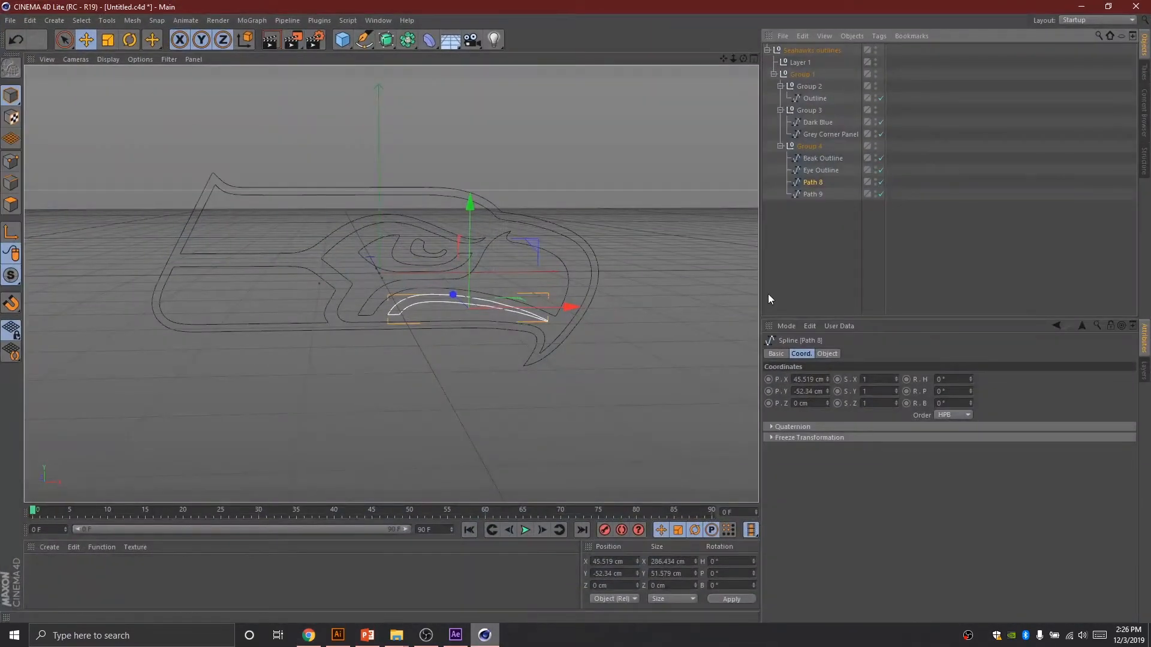
pyautogui.doubleClick(814, 186)
pyautogui.write('Mus')
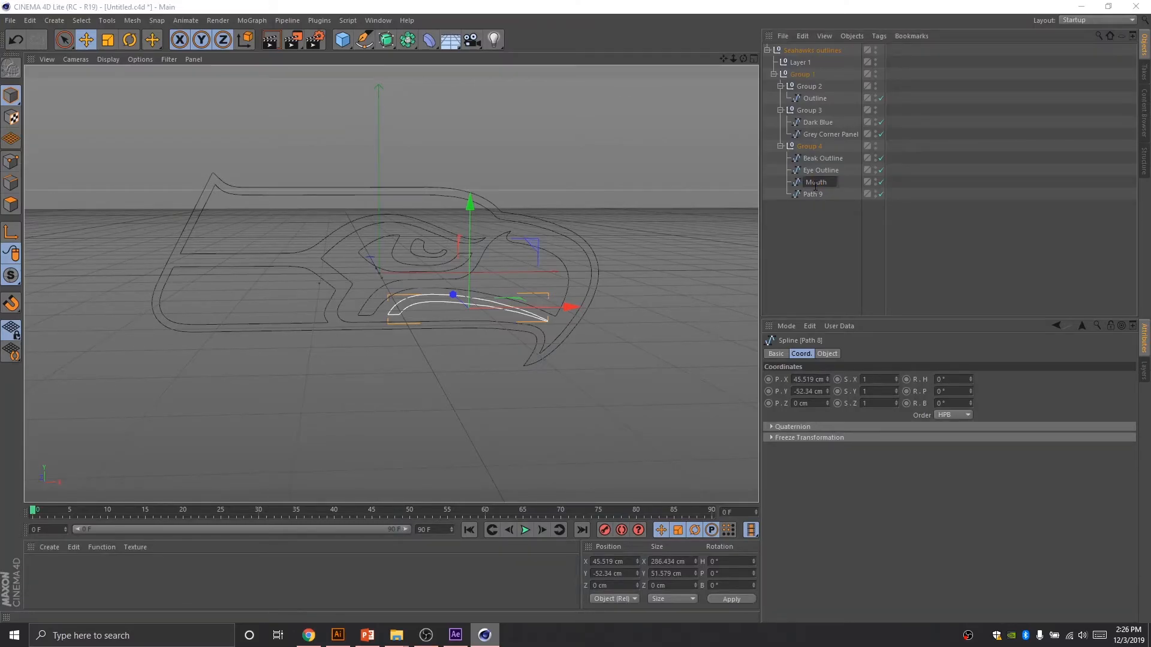
# - Rename Path 9, the small pupil shape in Group 4, as Eye
pyautogui.click(819, 193)
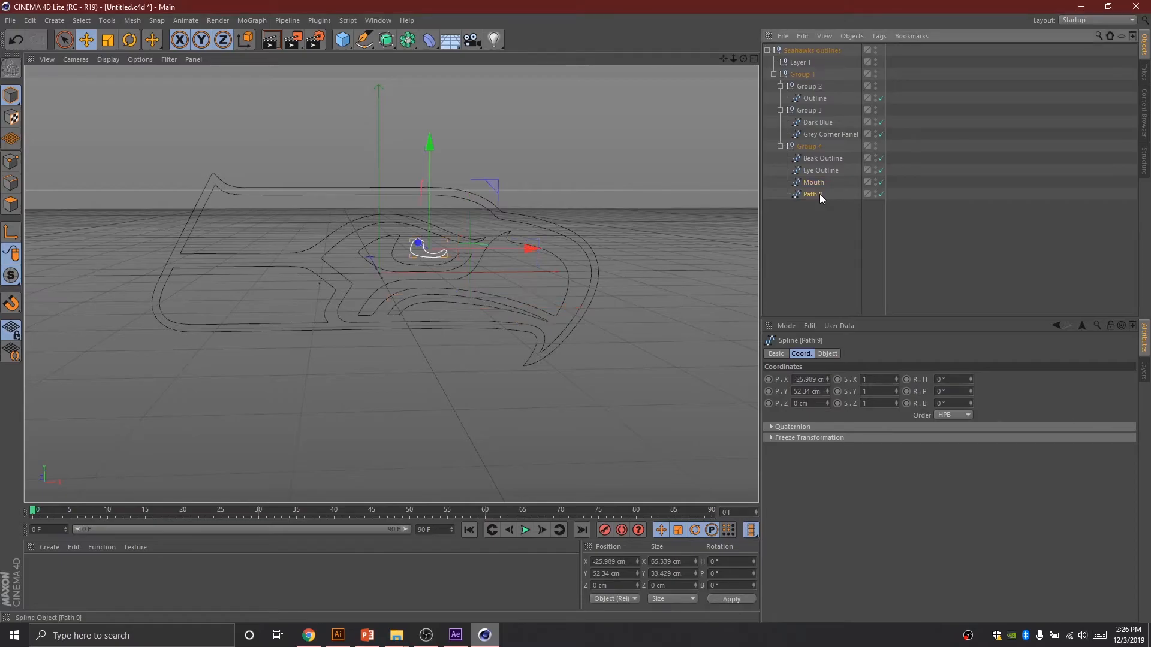
pyautogui.doubleClick(819, 193)
pyautogui.write('E')
pyautogui.press('Return')
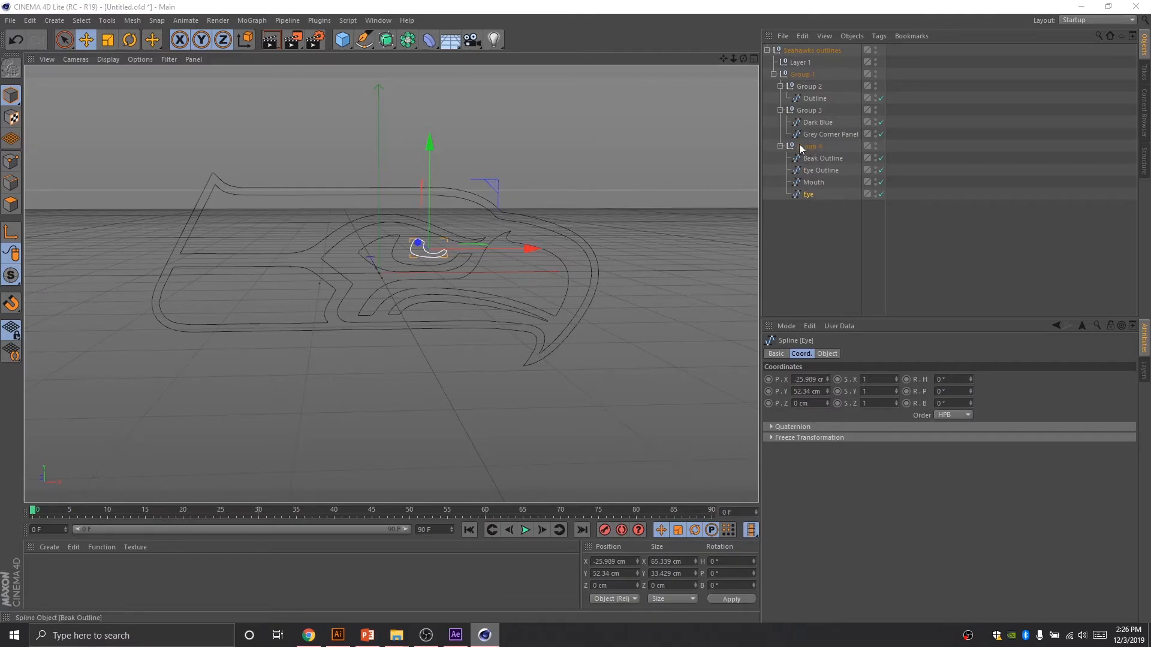
# - Move Beak Outline, Eye Outline, Mouth and Eye out of Group 4 to the top level, and select Dark Blue and Grey Corner Panel
pyautogui.moveTo(833, 222); pyautogui.dragTo(797, 161)
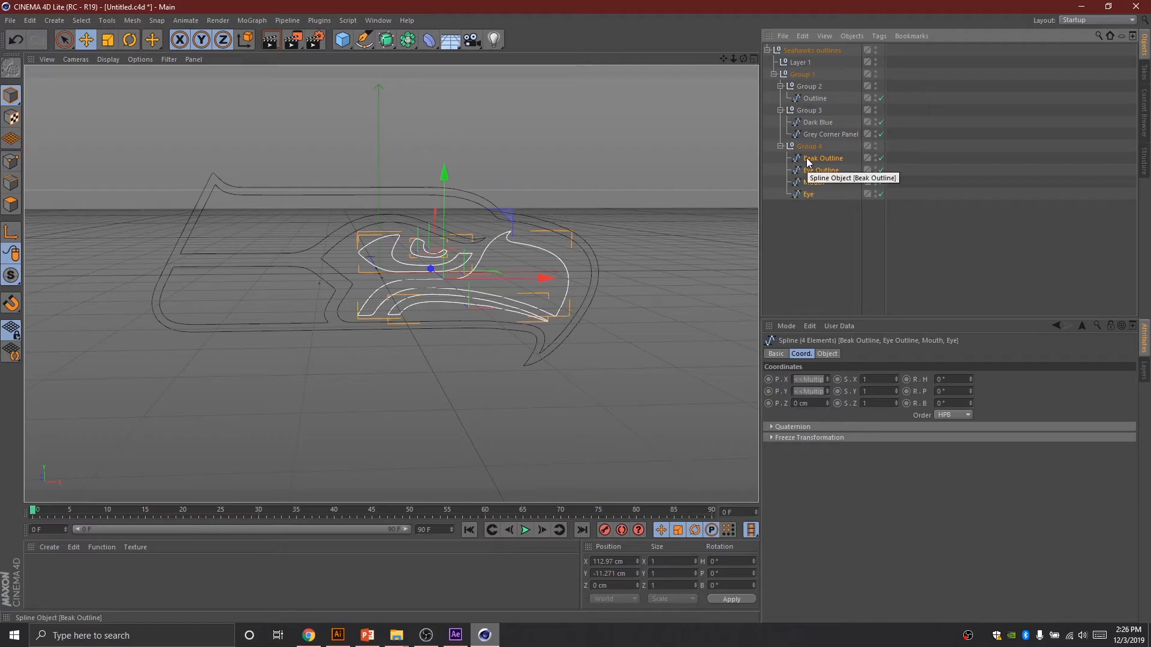
pyautogui.moveTo(808, 162); pyautogui.dragTo(799, 225)
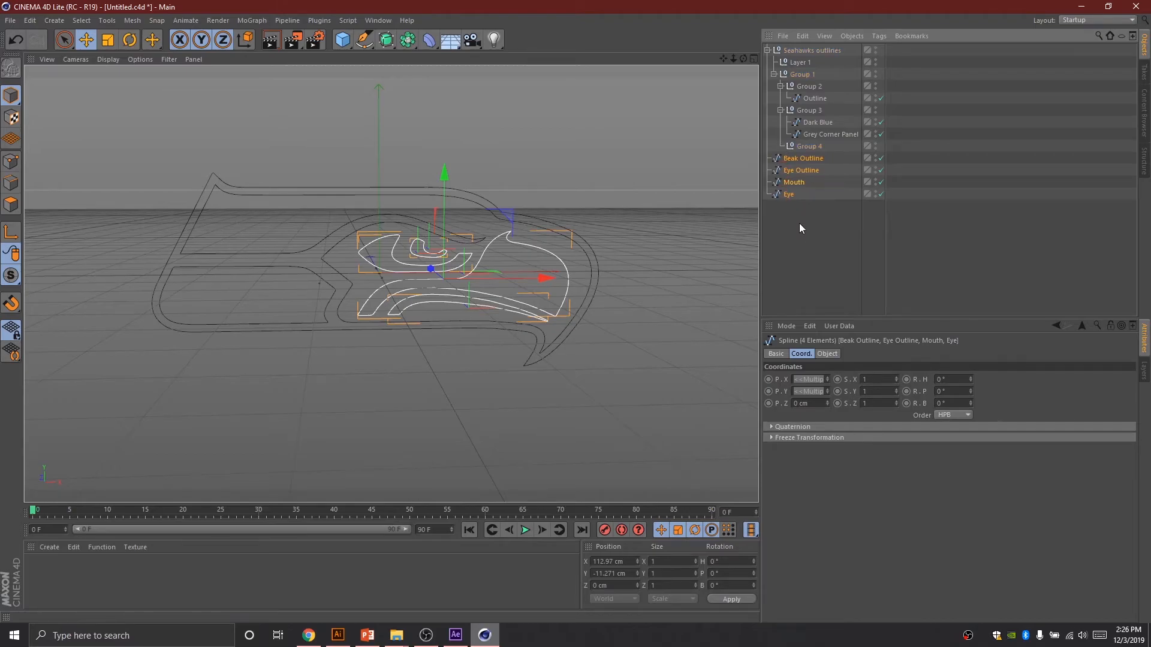
pyautogui.click(807, 122)
pyautogui.keyDown('shift'); pyautogui.click(818, 135); pyautogui.keyUp('shift')
pyautogui.moveTo(818, 134); pyautogui.dragTo(796, 159)
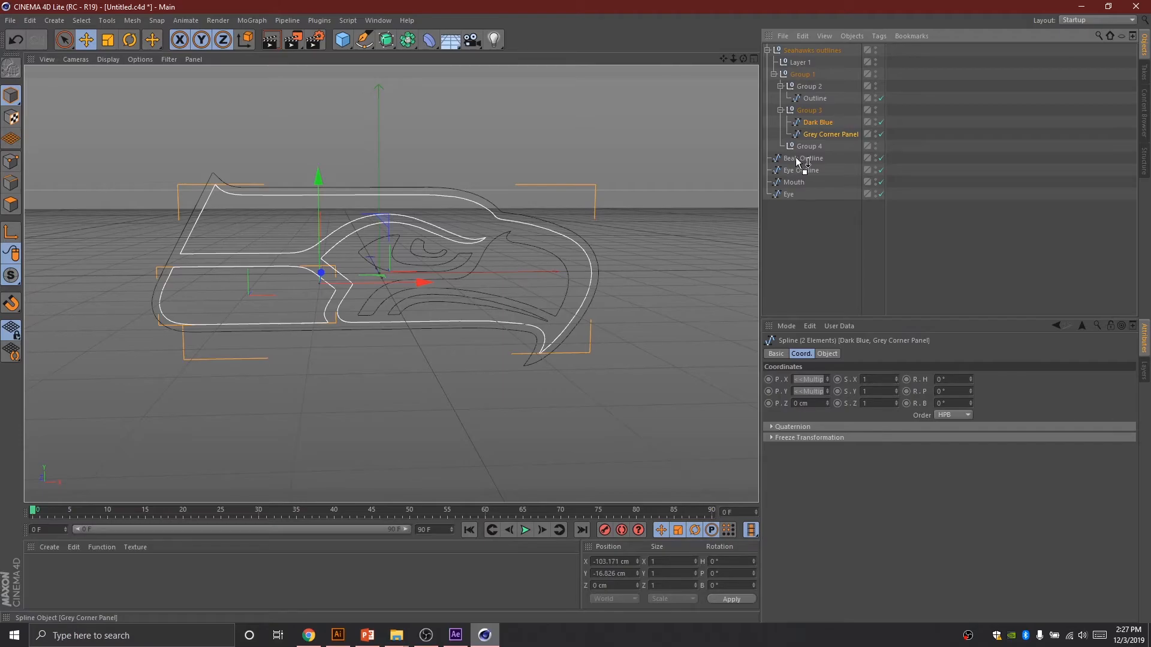
pyautogui.moveTo(796, 159); pyautogui.dragTo(795, 161)
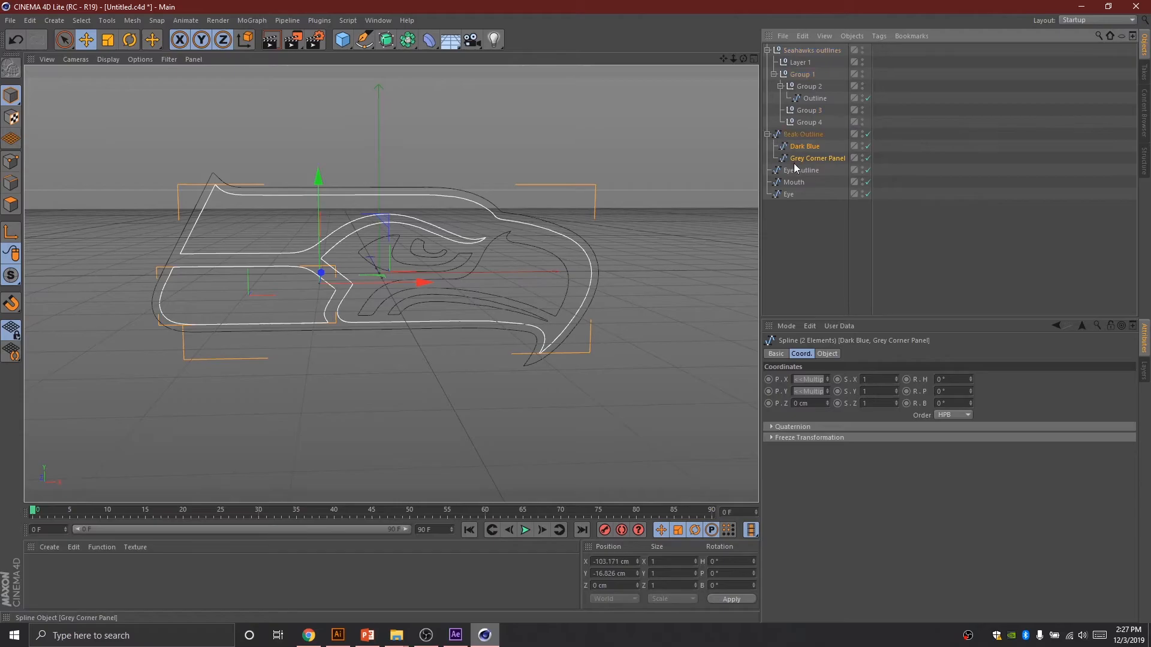
pyautogui.click(803, 134)
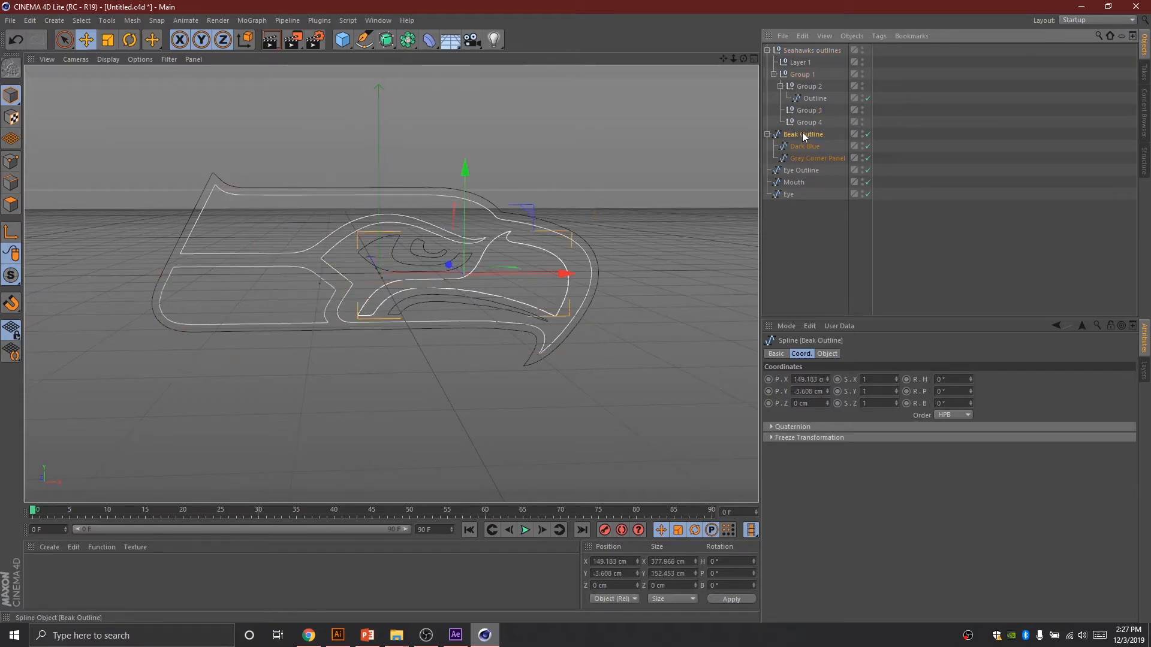
pyautogui.click(805, 146)
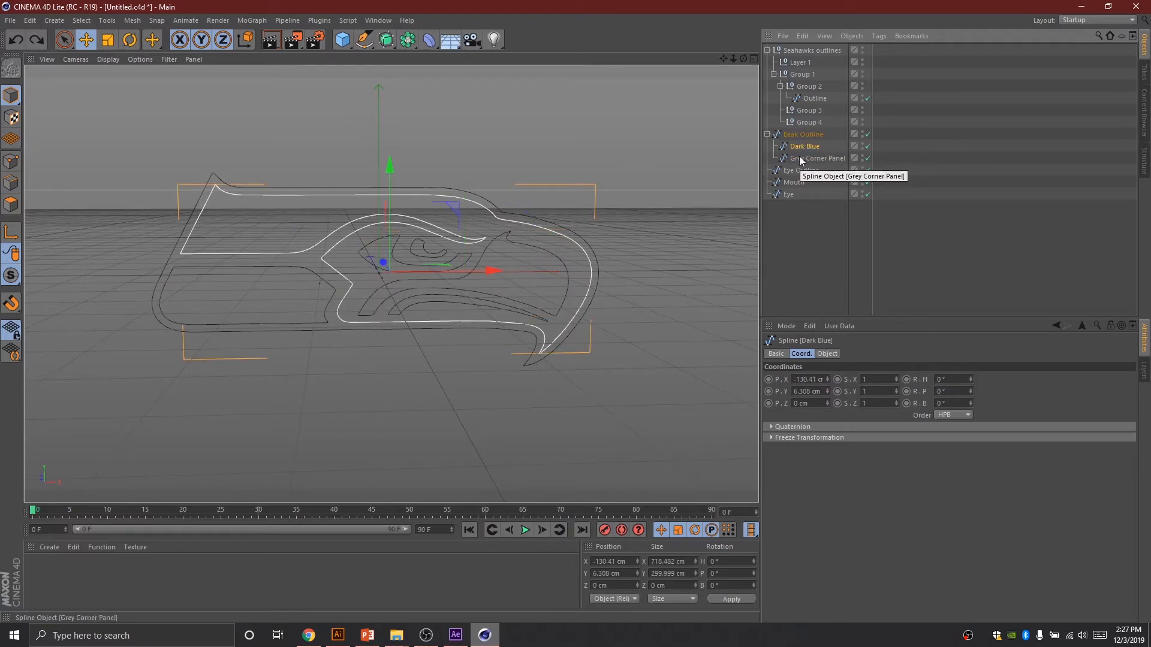
pyautogui.click(800, 157)
pyautogui.hotkey('ctrl', 'z')
pyautogui.hotkey('ctrl', 'z')
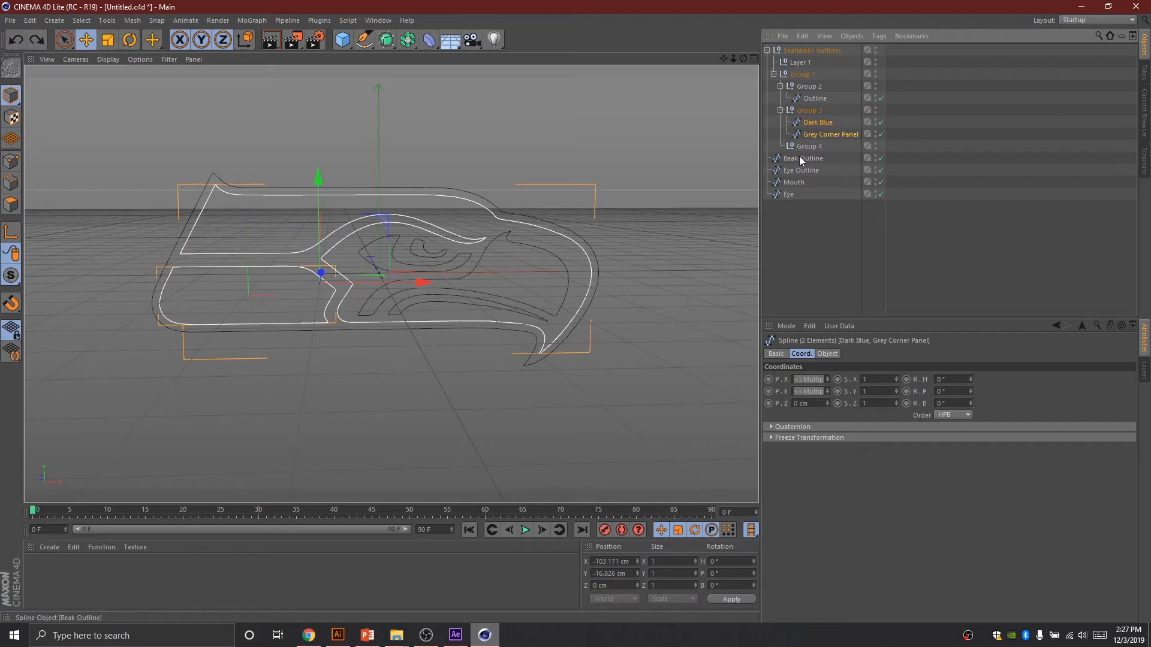
# - Move Dark Blue, Grey Corner Panel and Outline to the top level above Beak Outline, and delete the emptied Seahawks outlines null with its groups
pyautogui.moveTo(823, 134); pyautogui.dragTo(798, 157)
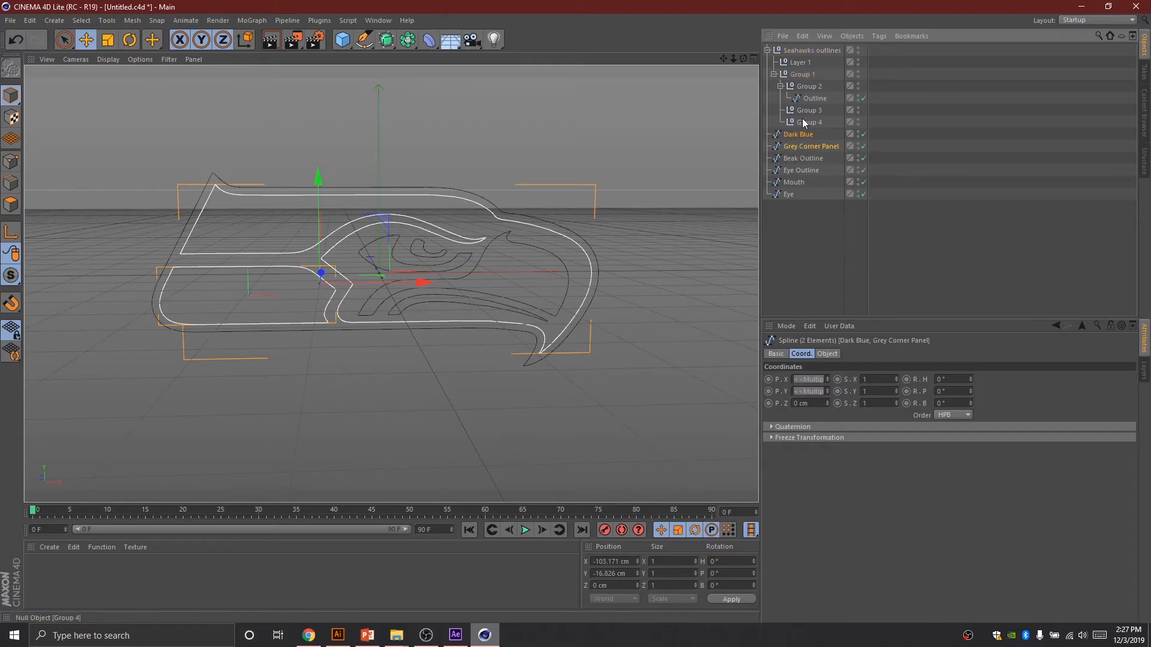
pyautogui.moveTo(812, 98); pyautogui.dragTo(798, 128)
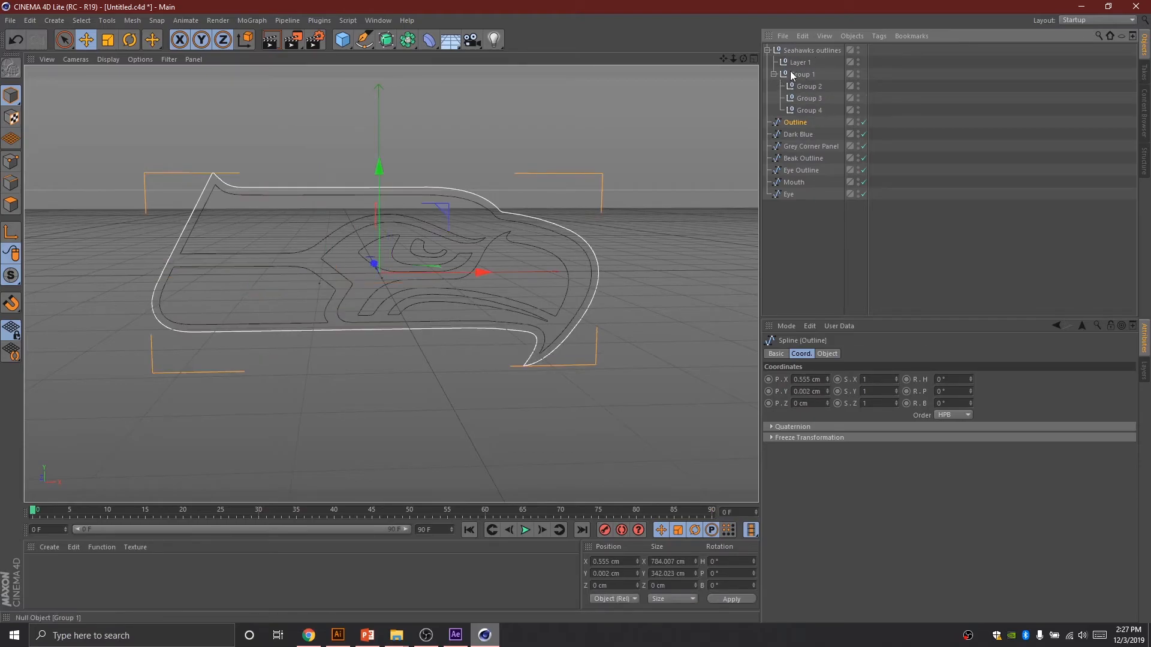
pyautogui.click(807, 51)
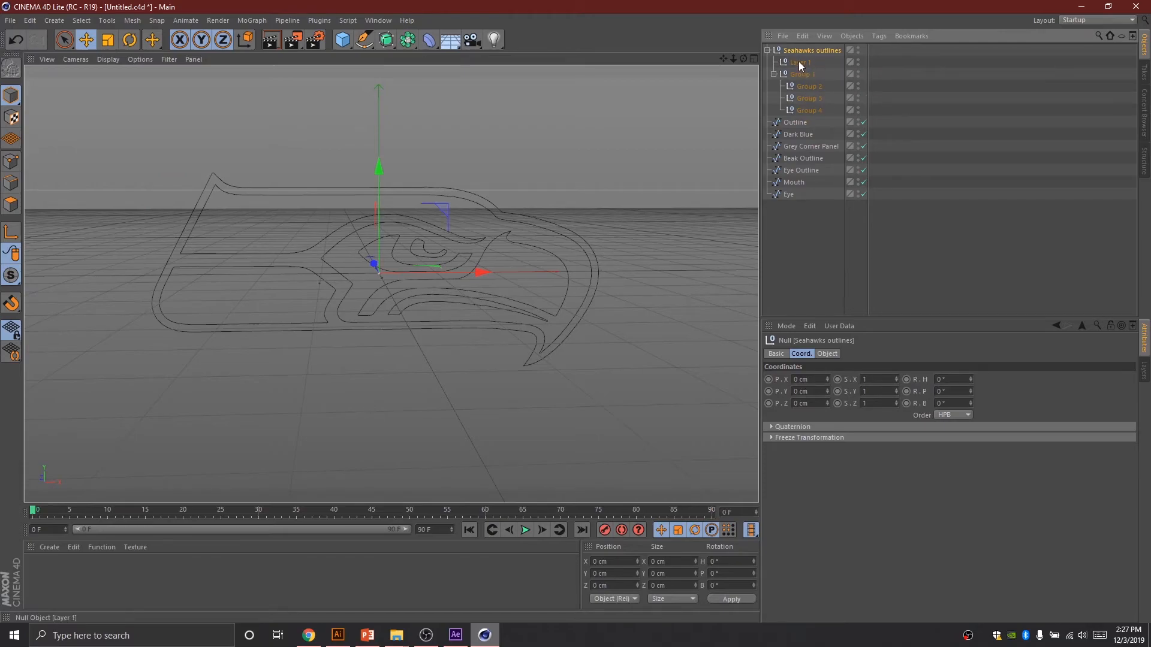
pyautogui.press('Delete')
pyautogui.moveTo(796, 172); pyautogui.dragTo(764, 45)
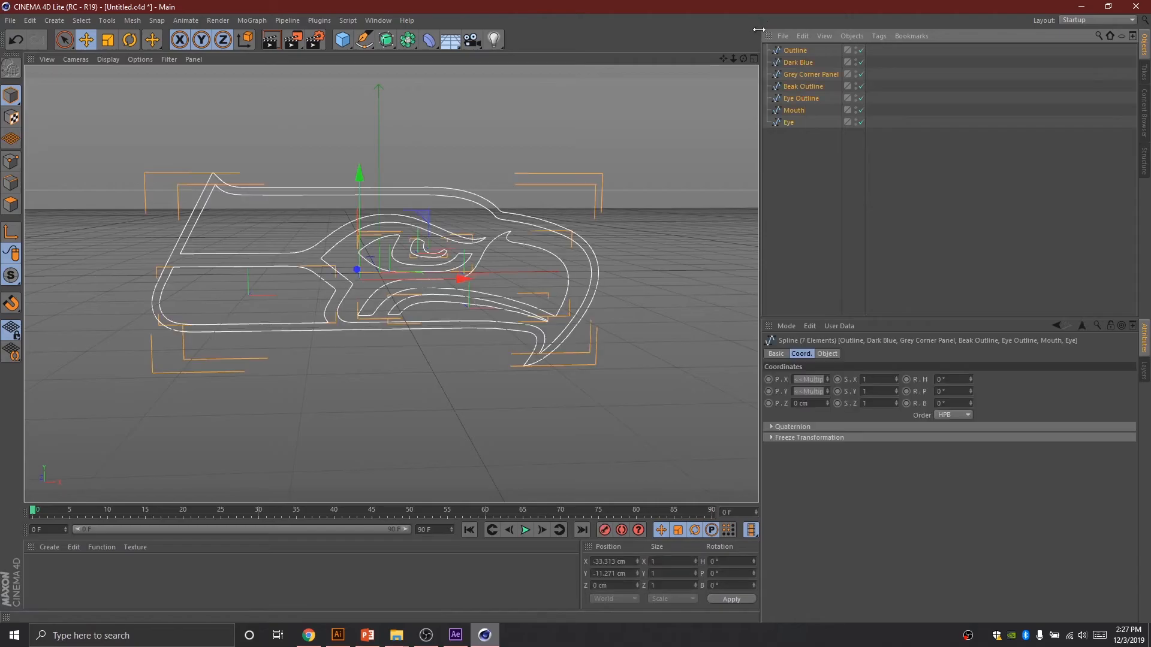
pyautogui.click(792, 157)
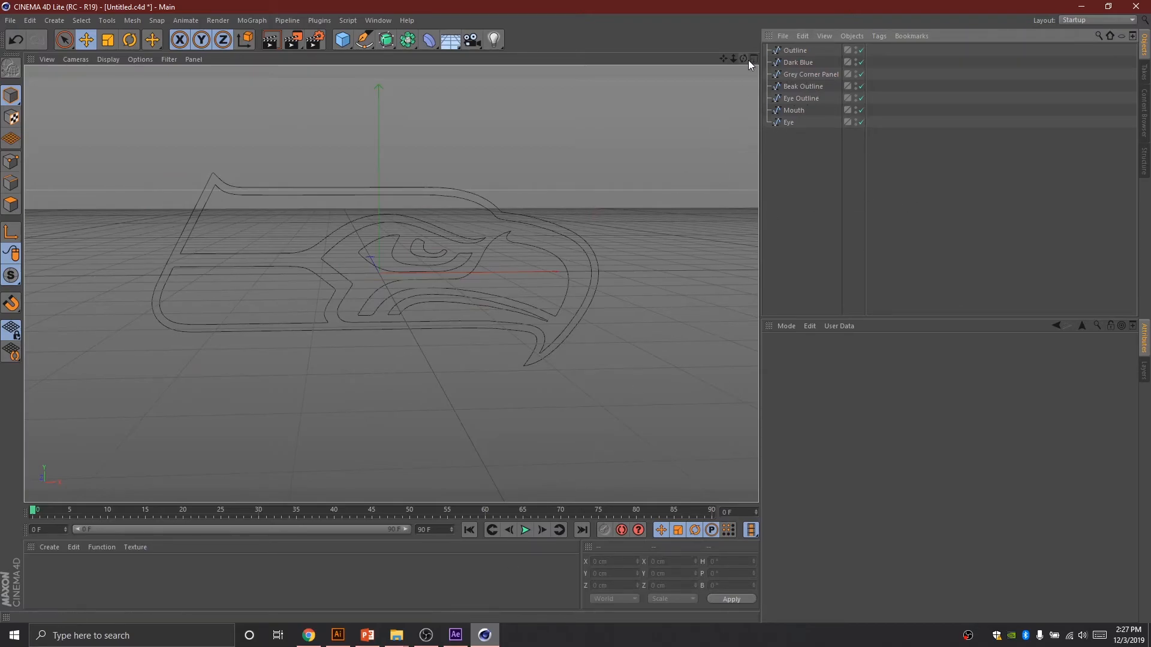
# - Render the active view to check how the bare logo splines render, and clear the selection
pyautogui.moveTo(743, 59)
pyautogui.mouseDown()
pyautogui.moveTo(629, 71)
pyautogui.moveTo(743, 68)
pyautogui.moveTo(722, 90)
pyautogui.moveTo(739, 80)
pyautogui.mouseUp()
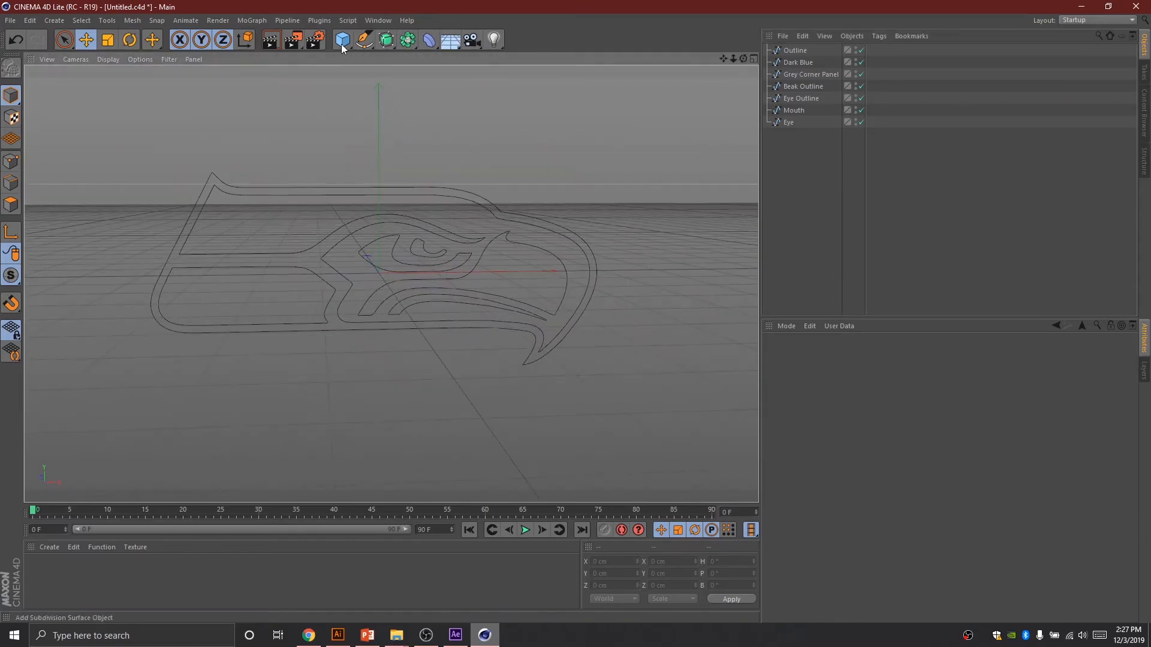
pyautogui.click(271, 41)
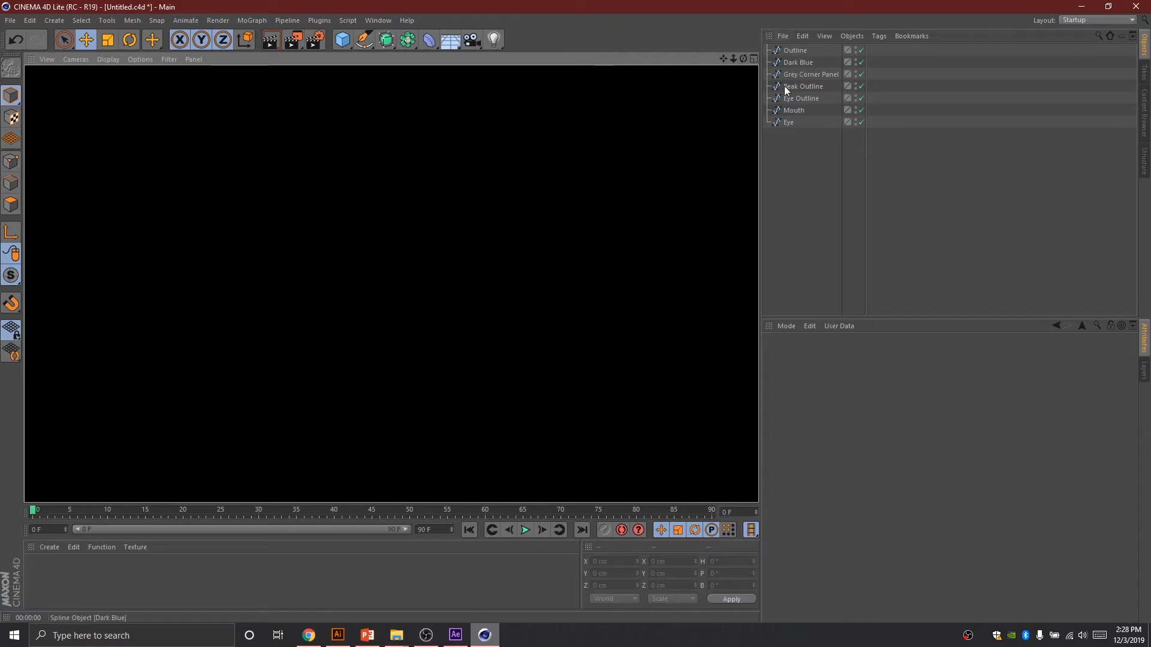
pyautogui.click(404, 126)
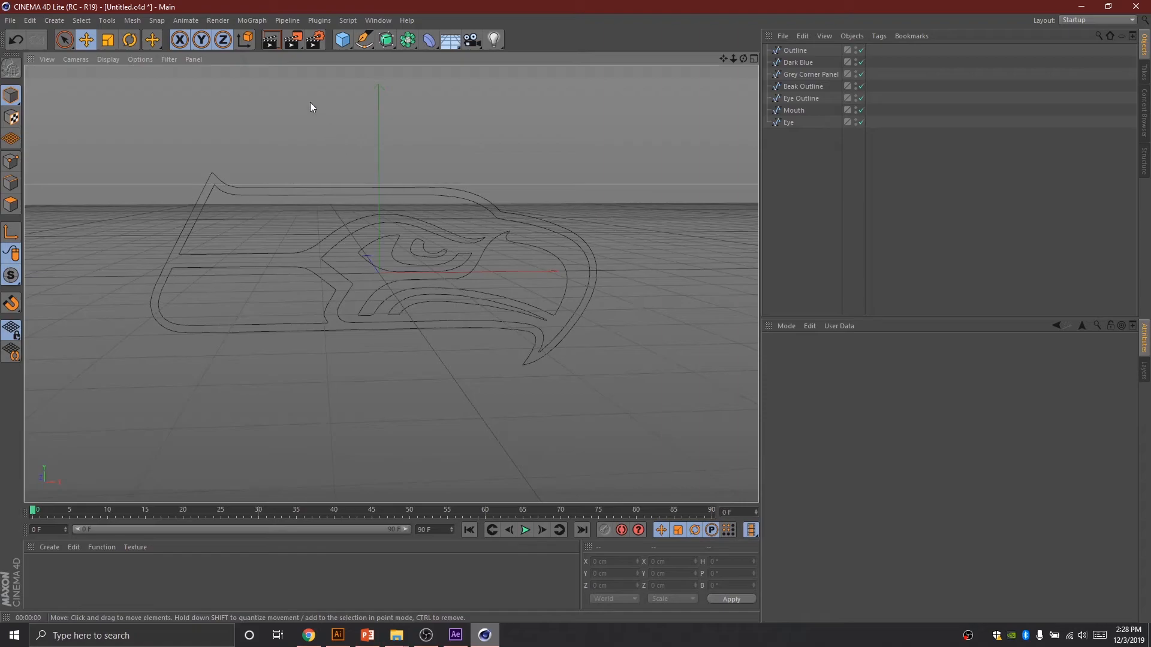
pyautogui.click(271, 40)
pyautogui.click(393, 188)
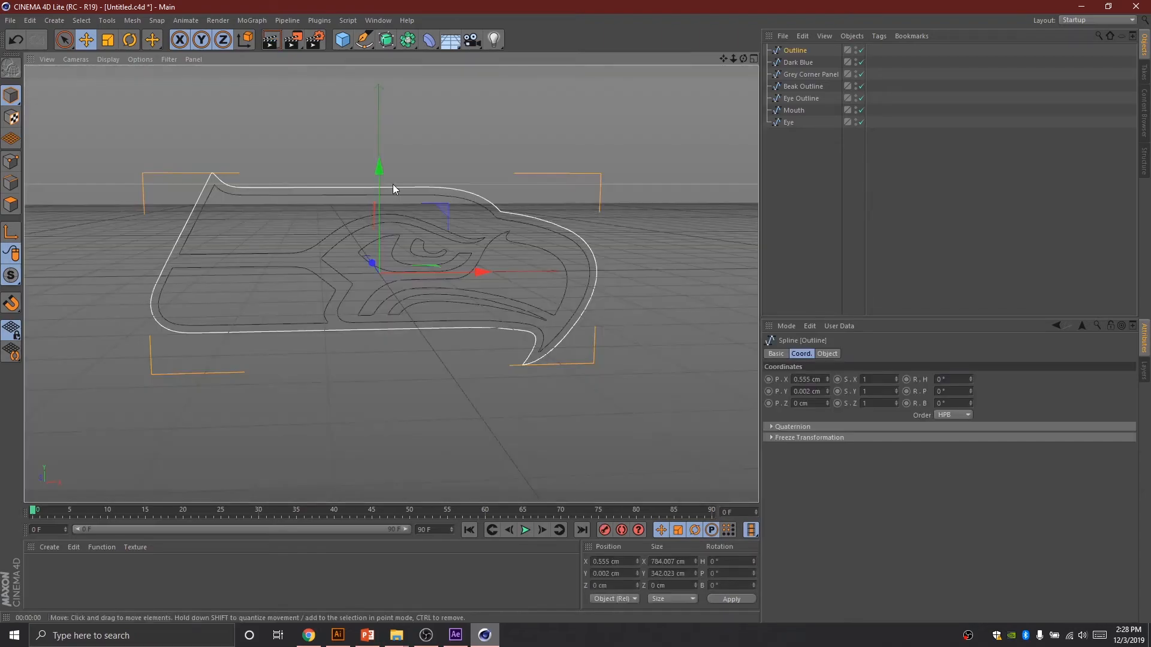
pyautogui.click(821, 192)
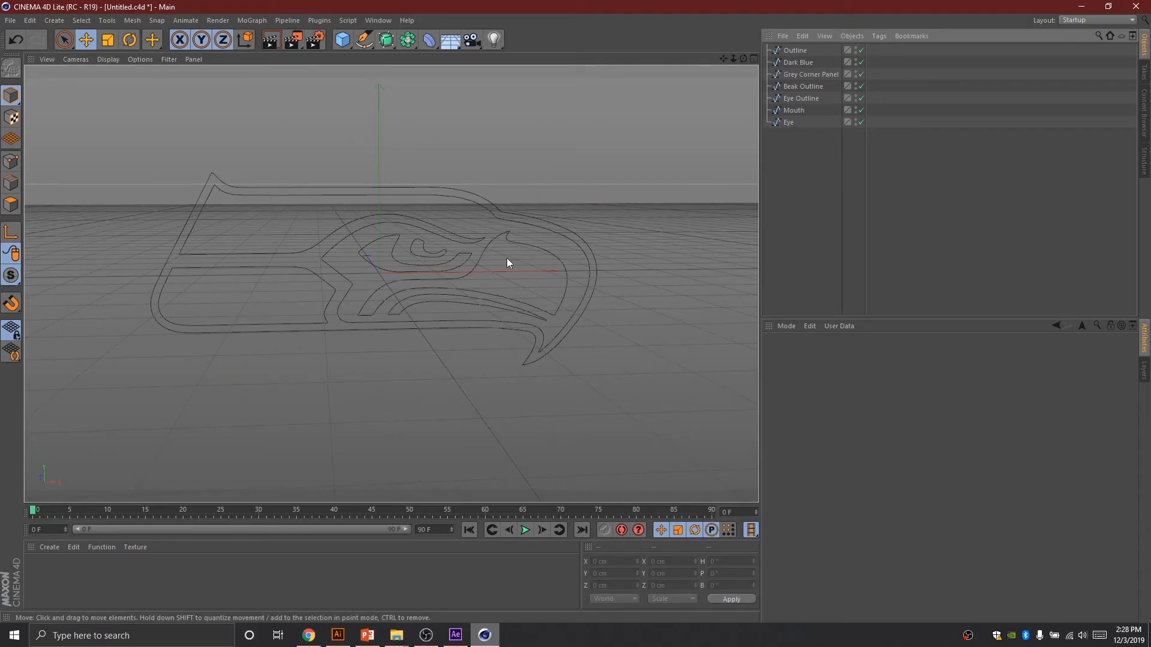
# - Inspect the logo splines from the side with Outline selected, and return to a front-facing view
pyautogui.moveTo(744, 58)
pyautogui.mouseDown()
pyautogui.moveTo(660, 66)
pyautogui.moveTo(728, 65)
pyautogui.moveTo(624, 96)
pyautogui.moveTo(734, 51)
pyautogui.moveTo(741, 90)
pyautogui.moveTo(743, 62)
pyautogui.moveTo(717, 47)
pyautogui.moveTo(743, 58)
pyautogui.moveTo(710, 60)
pyautogui.moveTo(729, 70)
pyautogui.mouseUp()
pyautogui.click(795, 51)
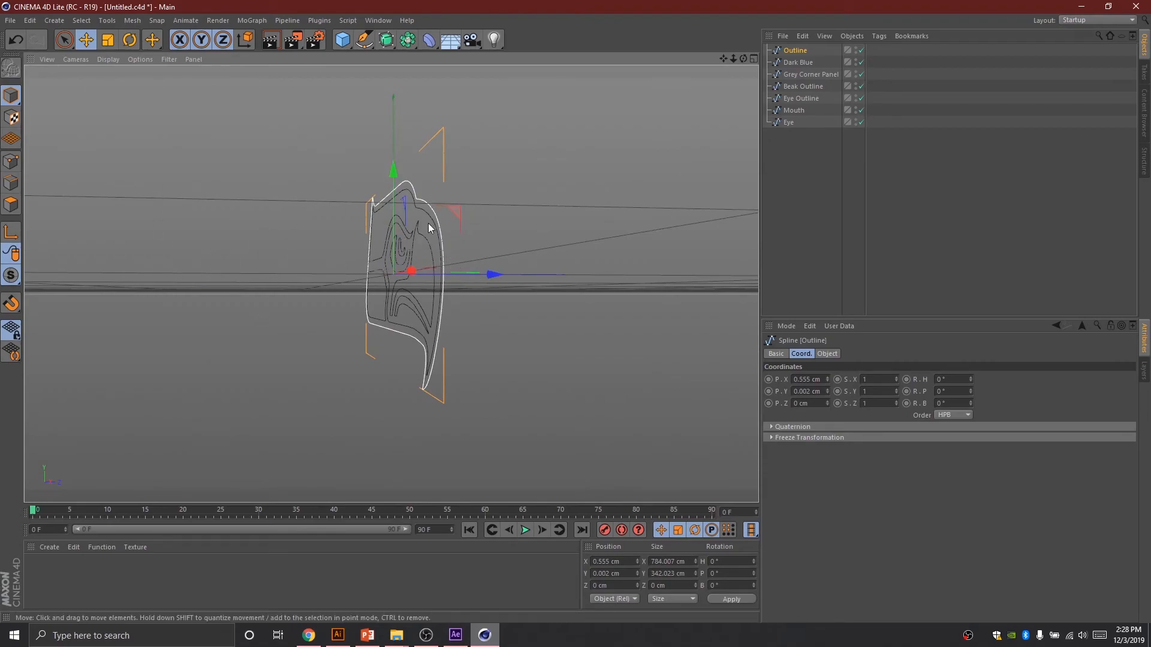
pyautogui.moveTo(742, 59); pyautogui.dragTo(624, 100)
pyautogui.moveTo(726, 57); pyautogui.dragTo(754, 58)
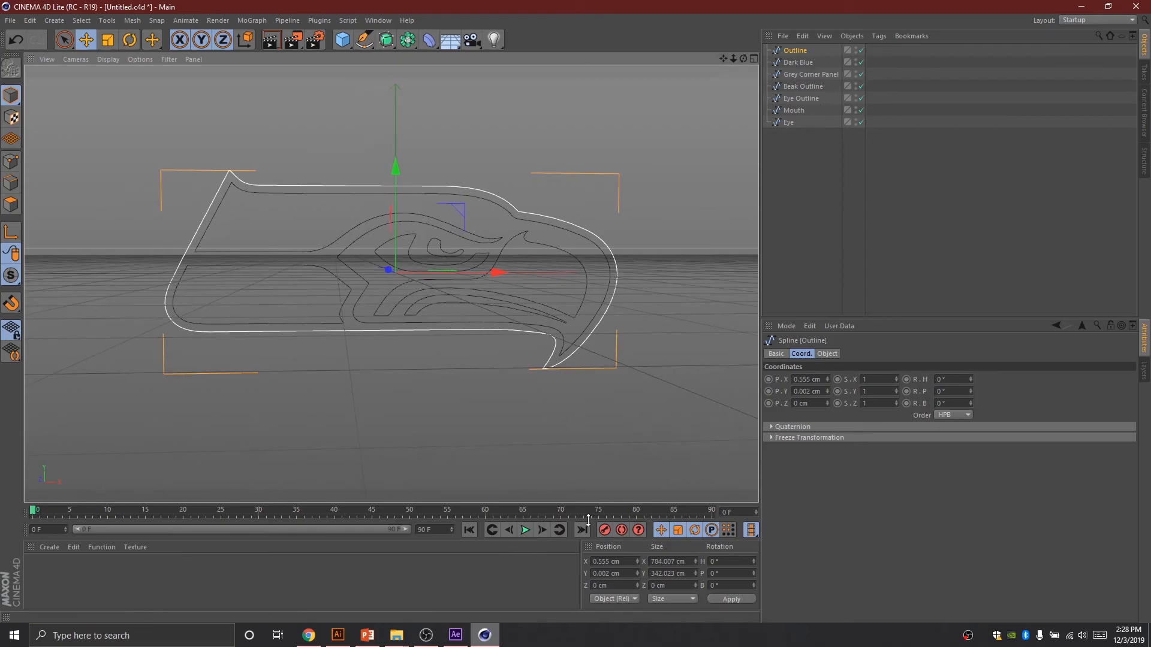
# - Check the logo image in Chrome, return to Cinema 4D and reorder Dark Blue, Beak Outline and Mouth directly beneath Outline
pyautogui.click(489, 641)
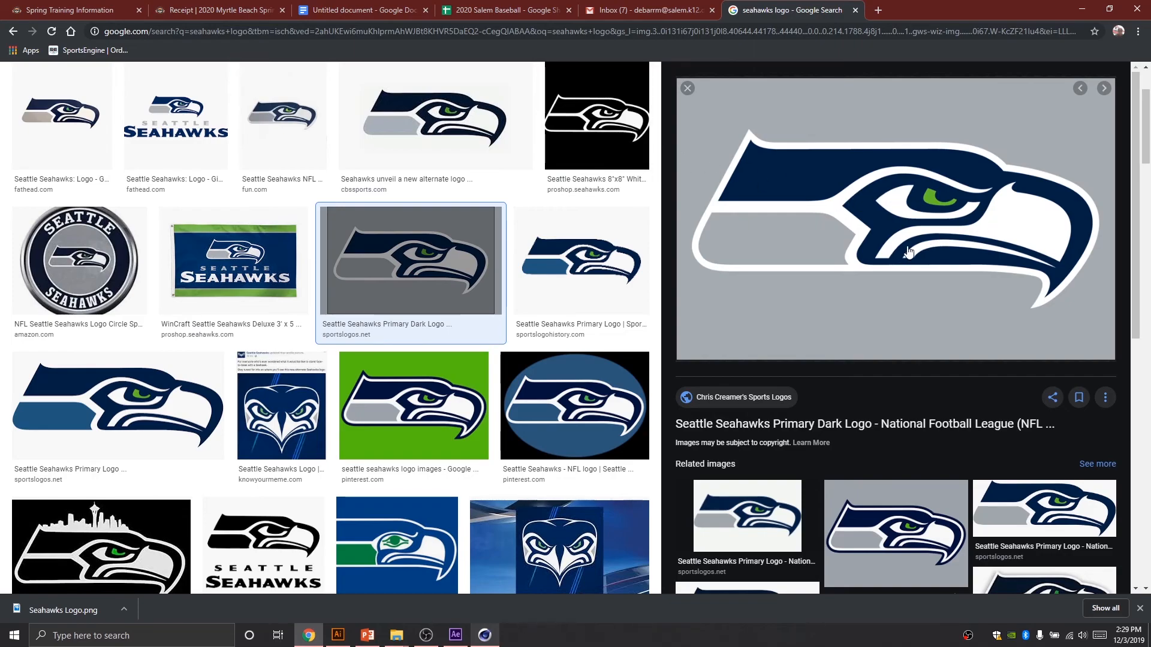
pyautogui.click(485, 635)
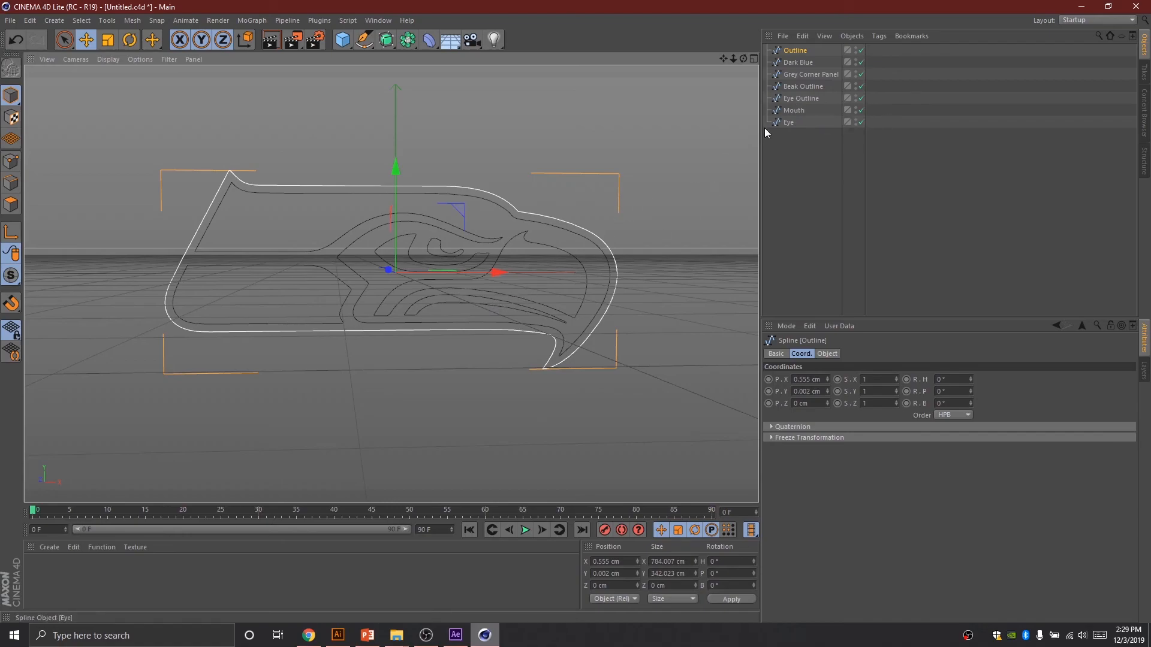
pyautogui.click(804, 87)
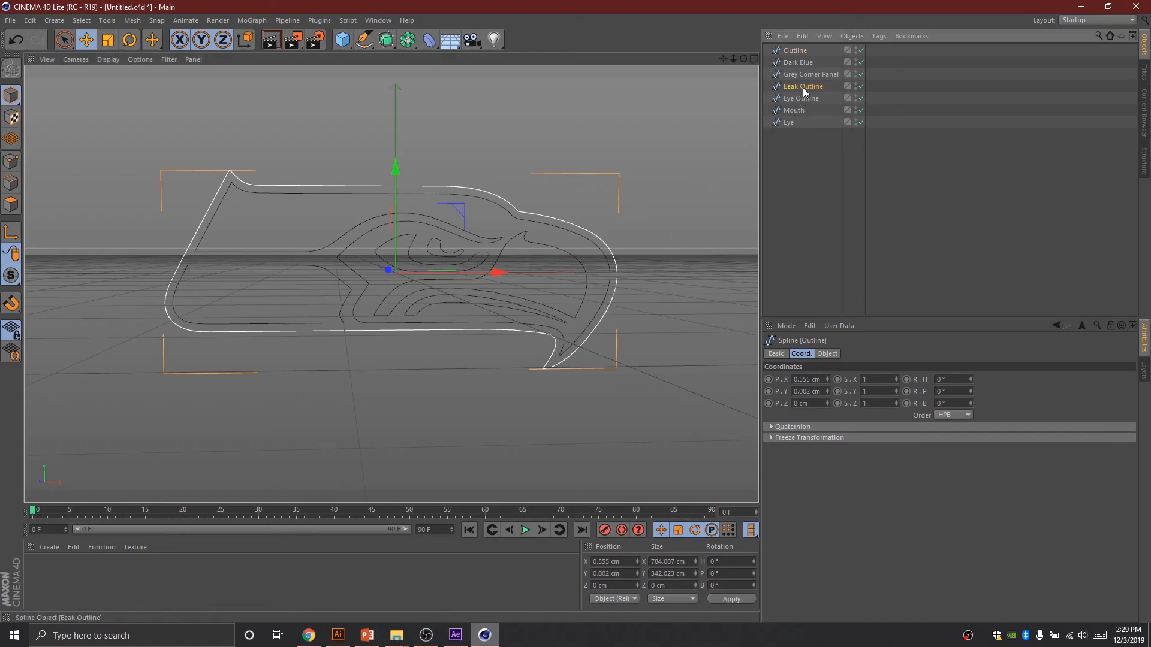
pyautogui.moveTo(803, 60); pyautogui.dragTo(802, 61)
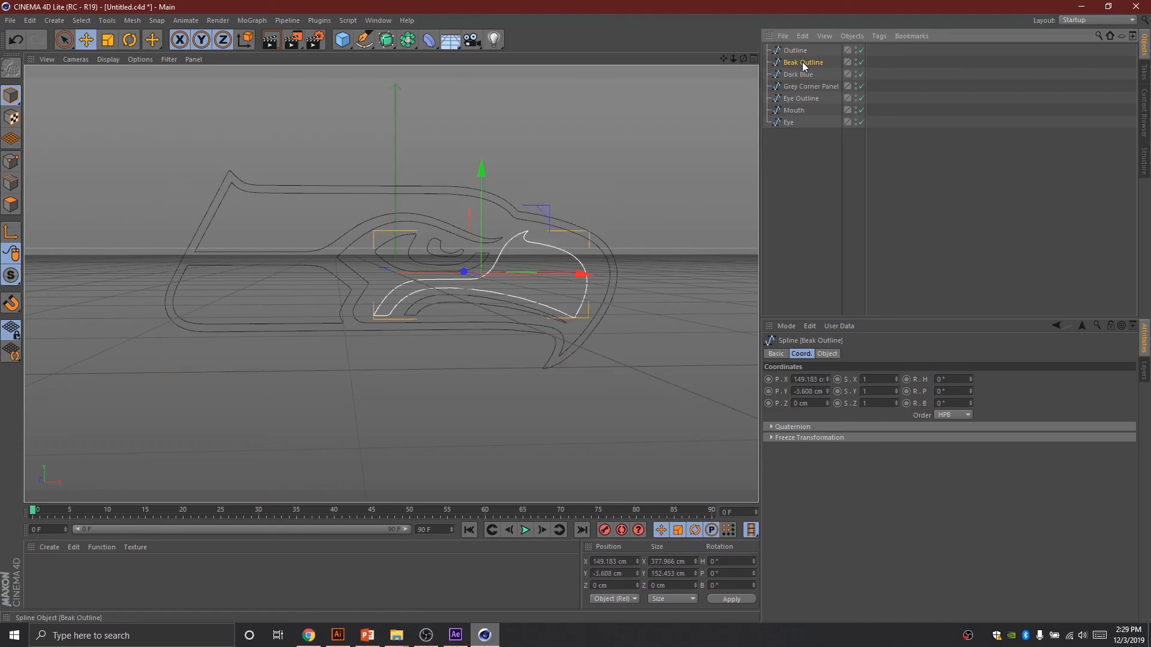
pyautogui.moveTo(804, 109); pyautogui.dragTo(793, 75)
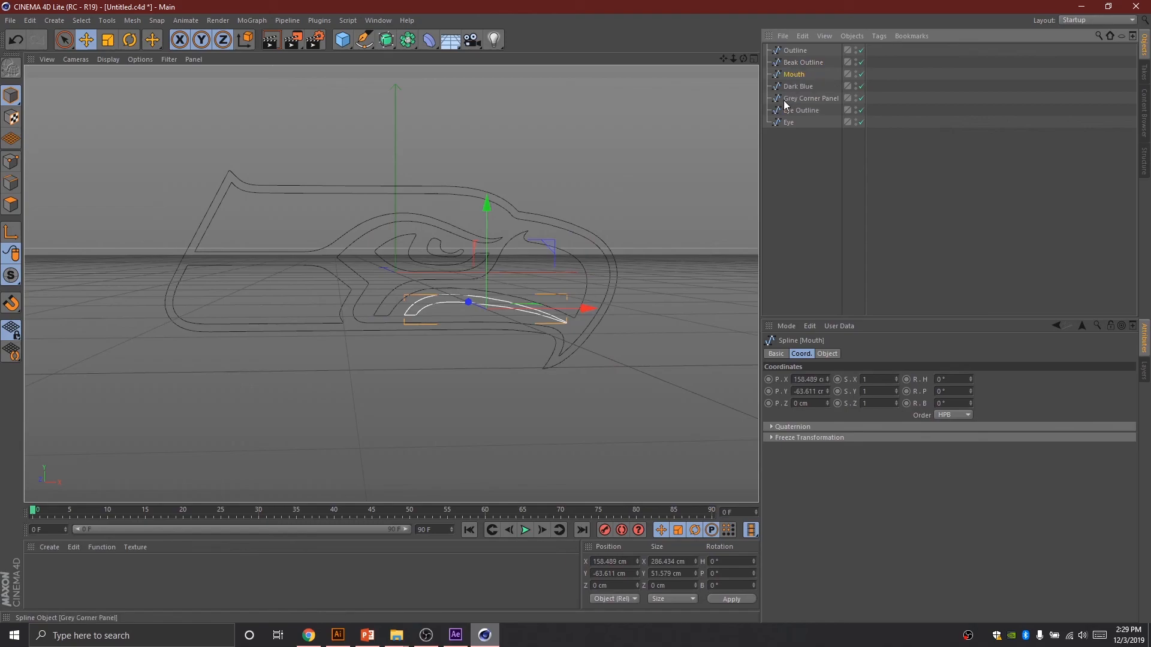
pyautogui.click(797, 88)
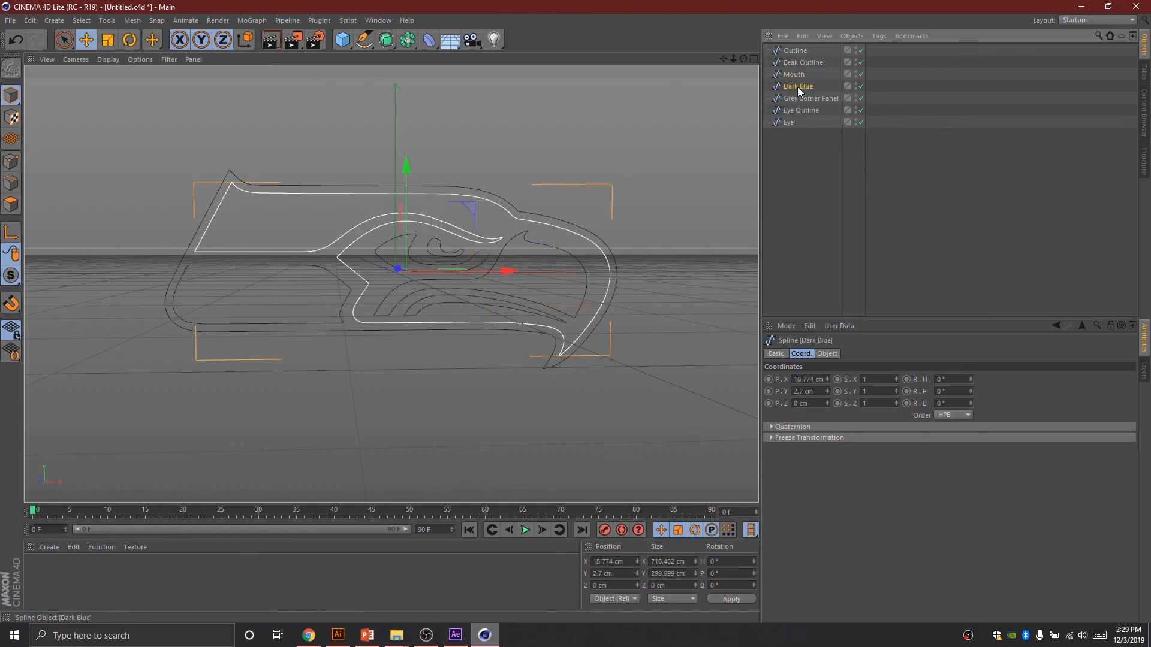
pyautogui.moveTo(798, 90); pyautogui.dragTo(791, 64)
# - Select Grey Corner Panel, Eye Outline and Eye in turn to check their shapes, and clear the selection
pyautogui.click(796, 99)
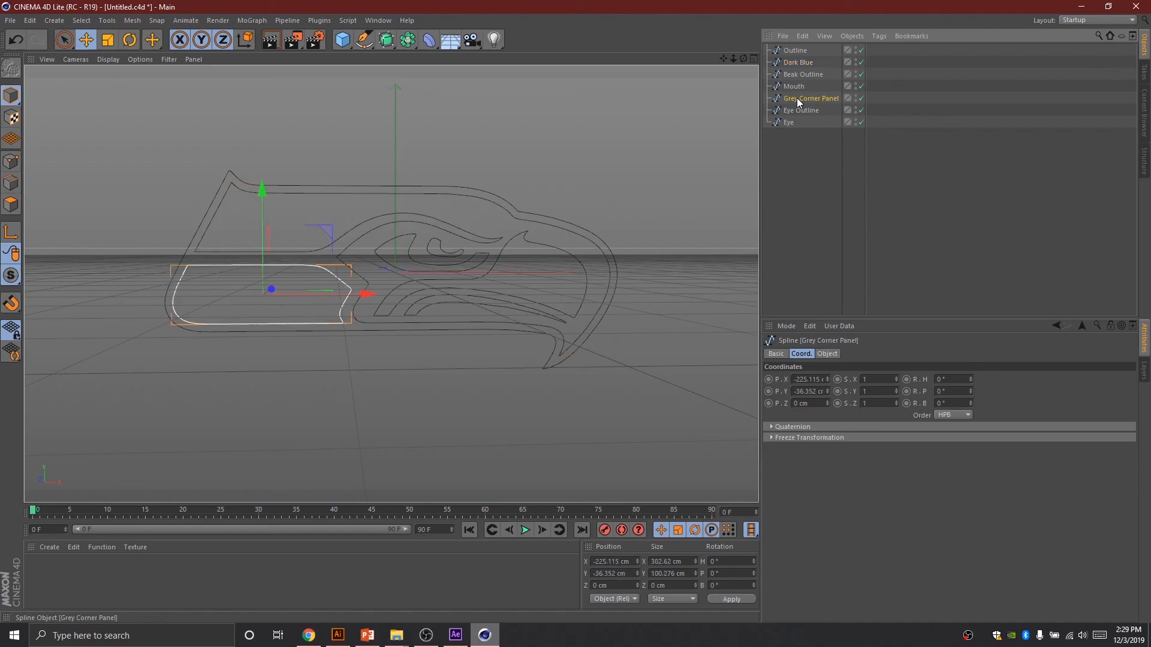
pyautogui.click(798, 109)
pyautogui.click(779, 124)
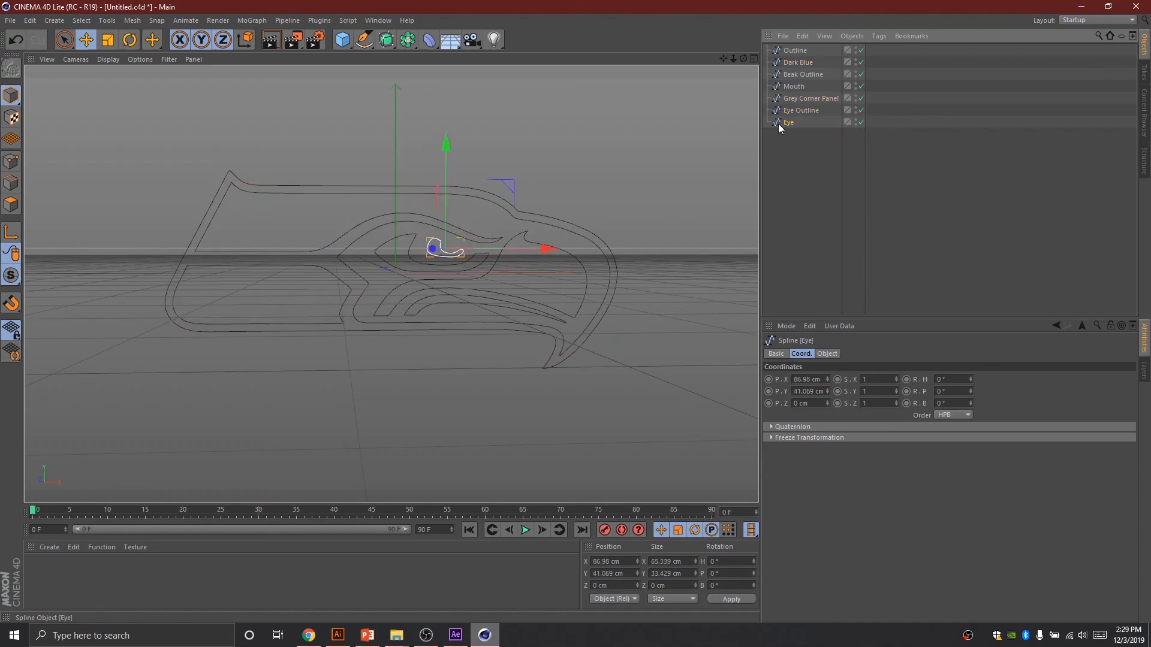
pyautogui.click(793, 112)
pyautogui.click(738, 177)
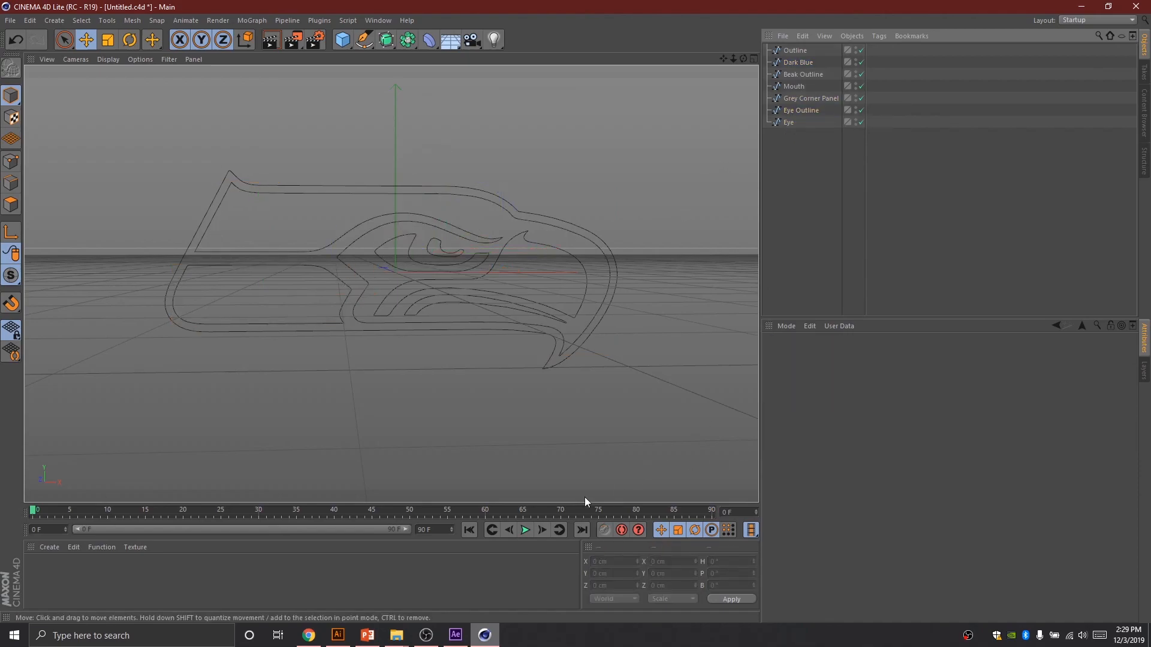
# - Switch to Chrome and open the Cinema 4D Logo Animation outline in Google Docs
pyautogui.click(308, 635)
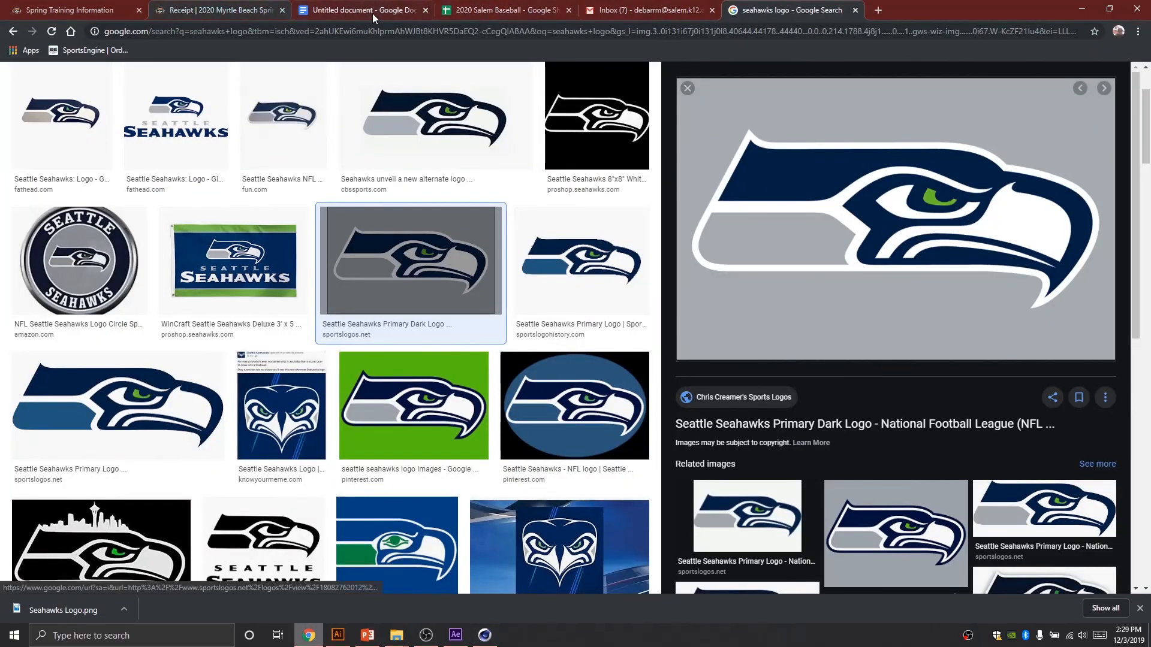
pyautogui.click(371, 11)
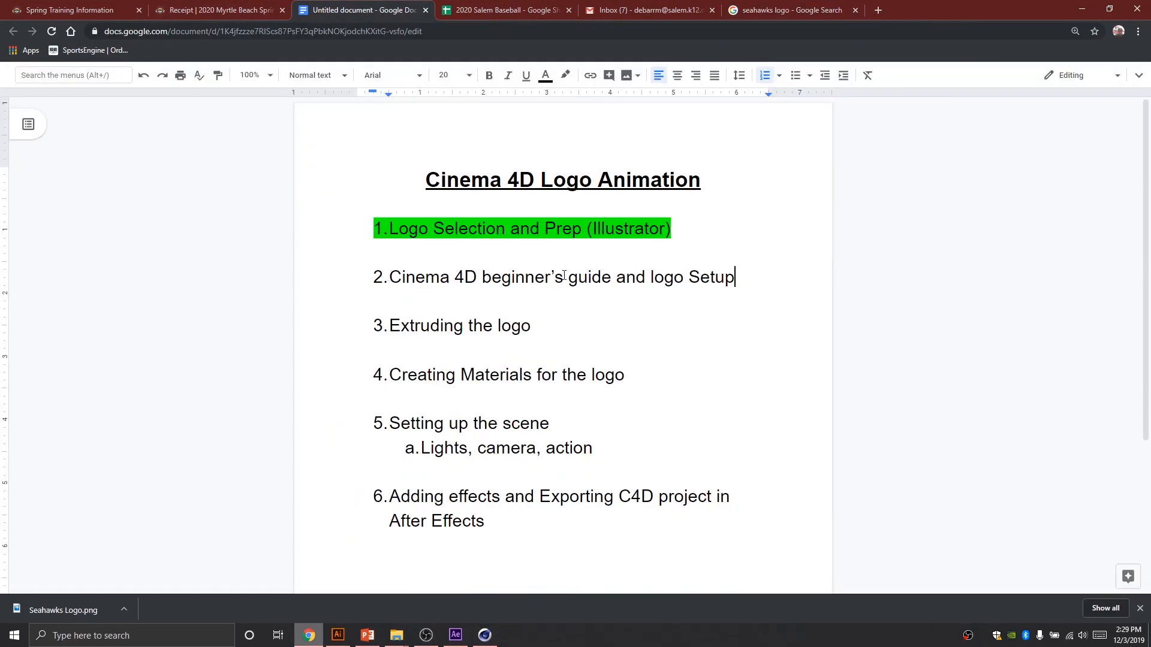